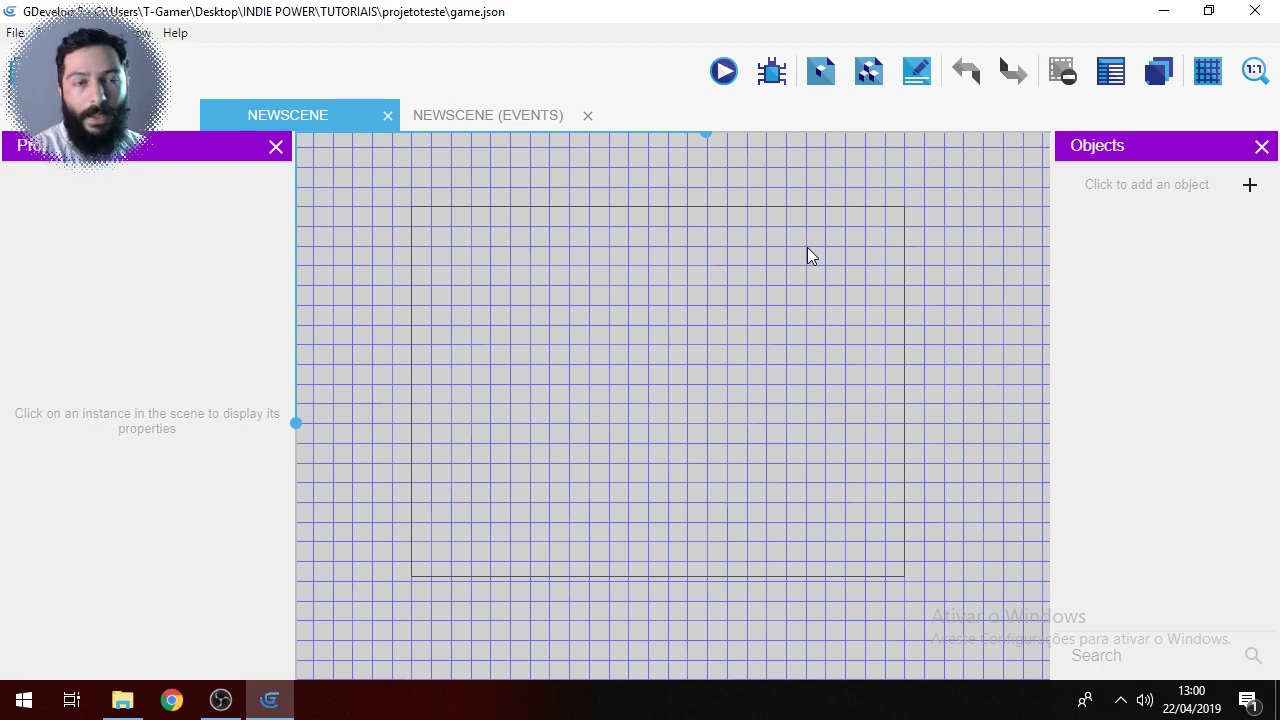
pyautogui.click(212, 703)
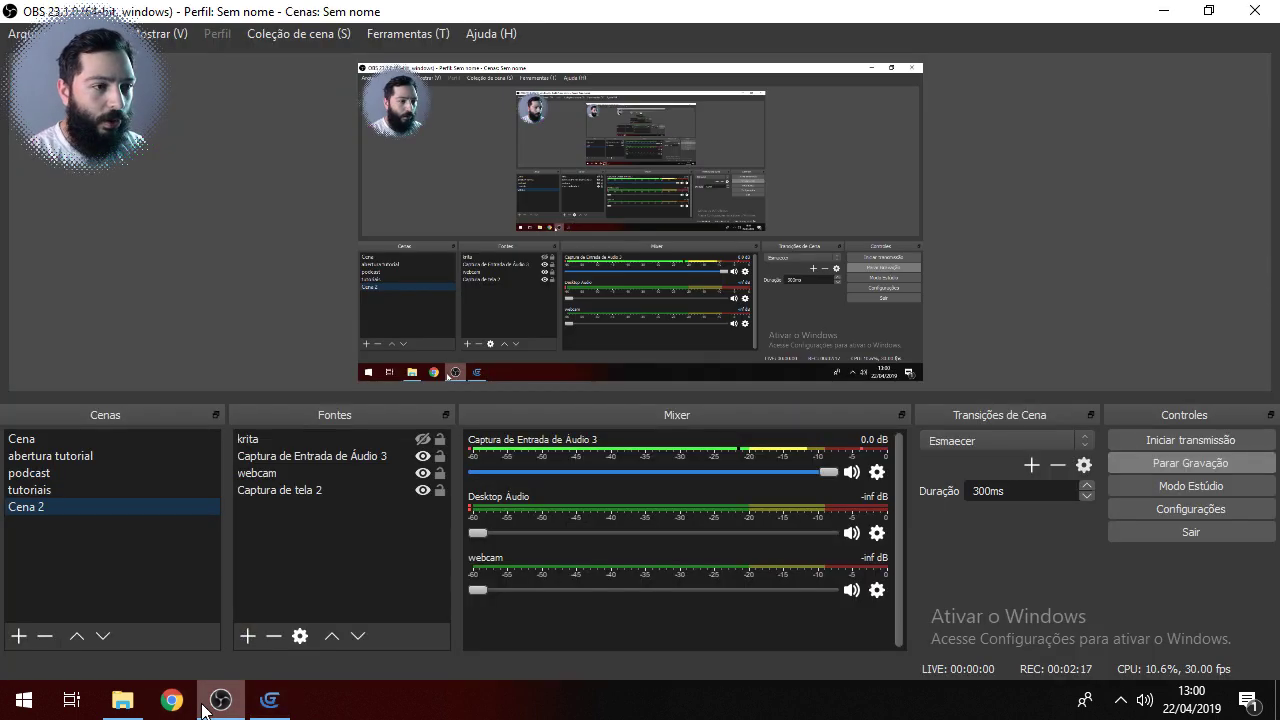
pyautogui.click(270, 702)
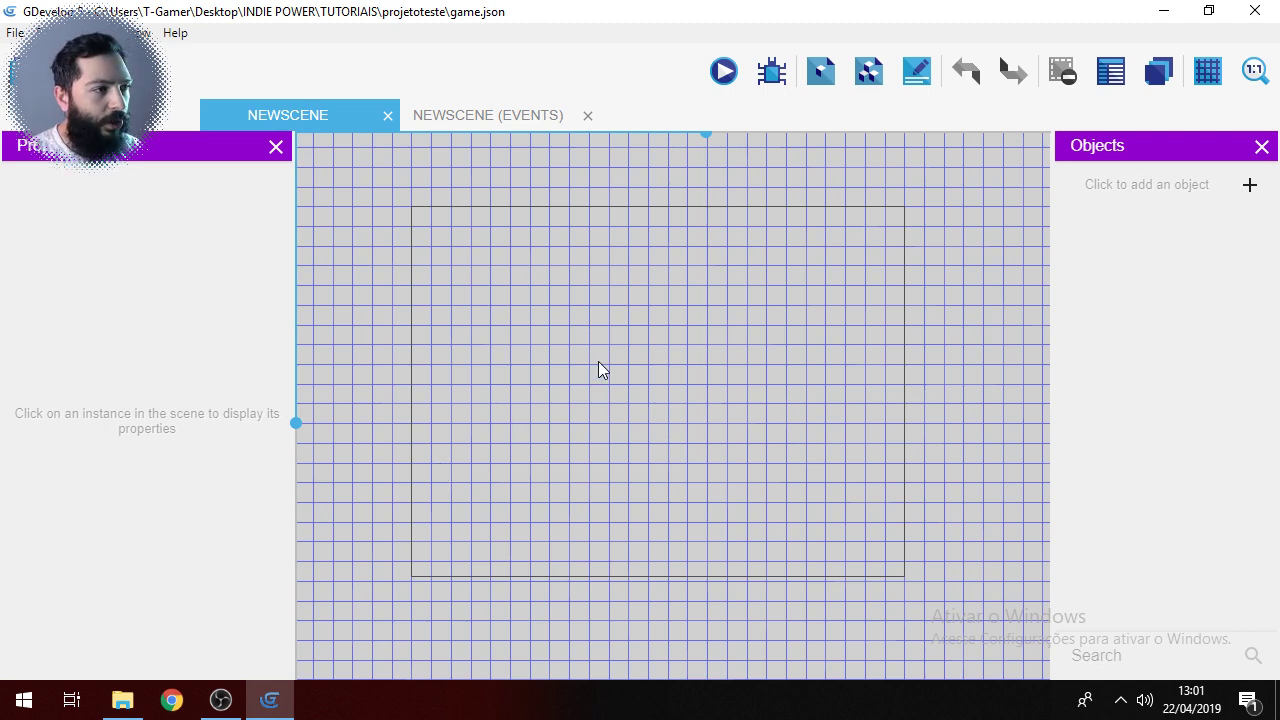
# Step: Add a Tiled Sprite object to the scene and name it fundo_ceu
pyautogui.click(1159, 194)
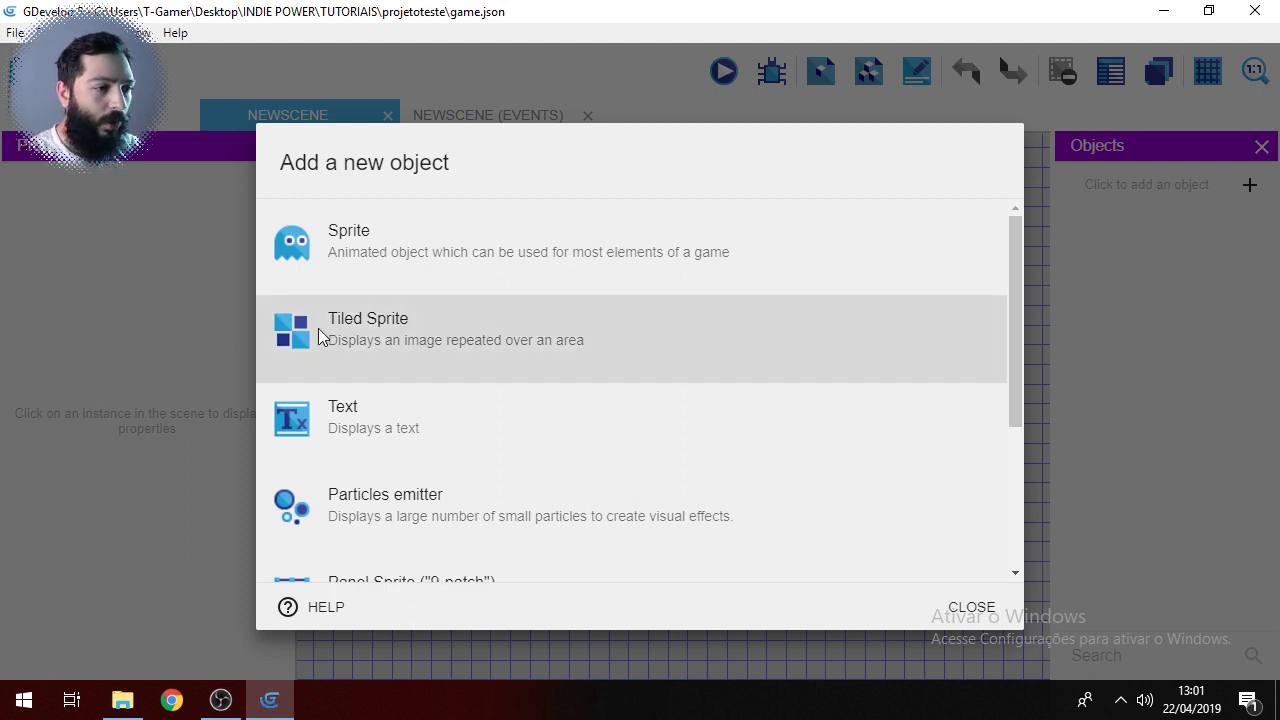
pyautogui.click(370, 341)
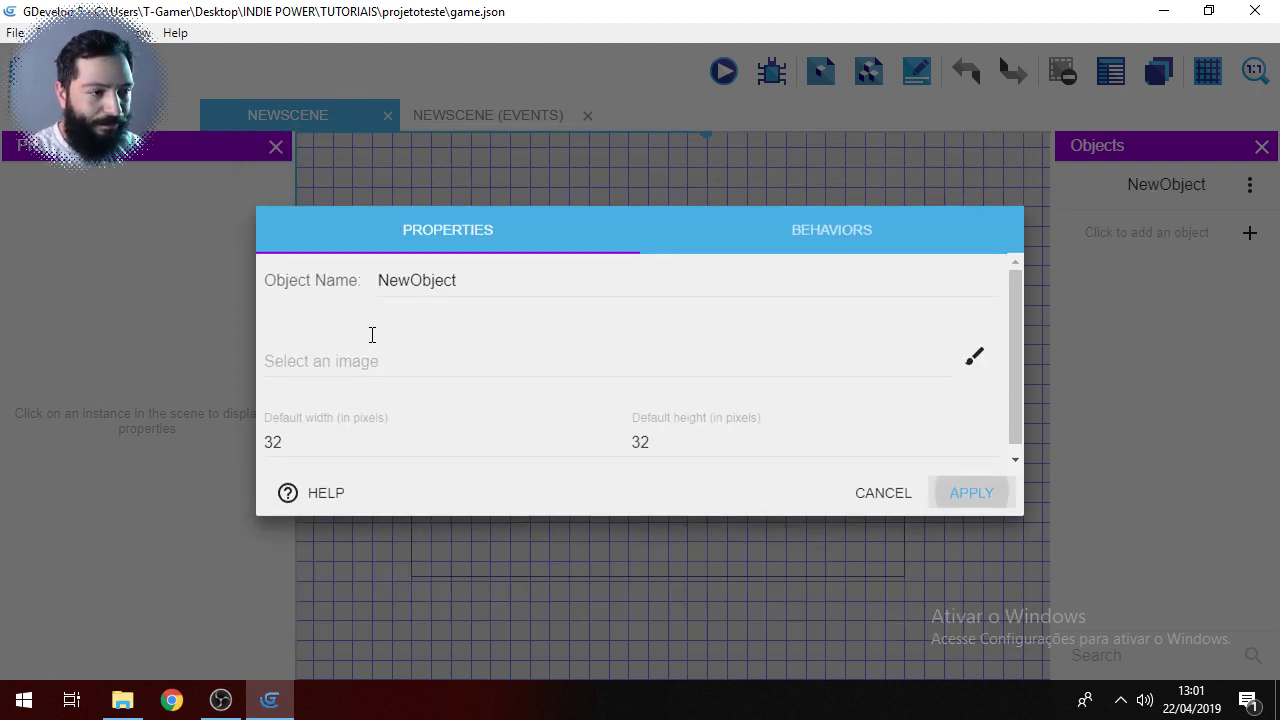
pyautogui.moveTo(476, 281); pyautogui.dragTo(378, 289)
pyautogui.write('fun')
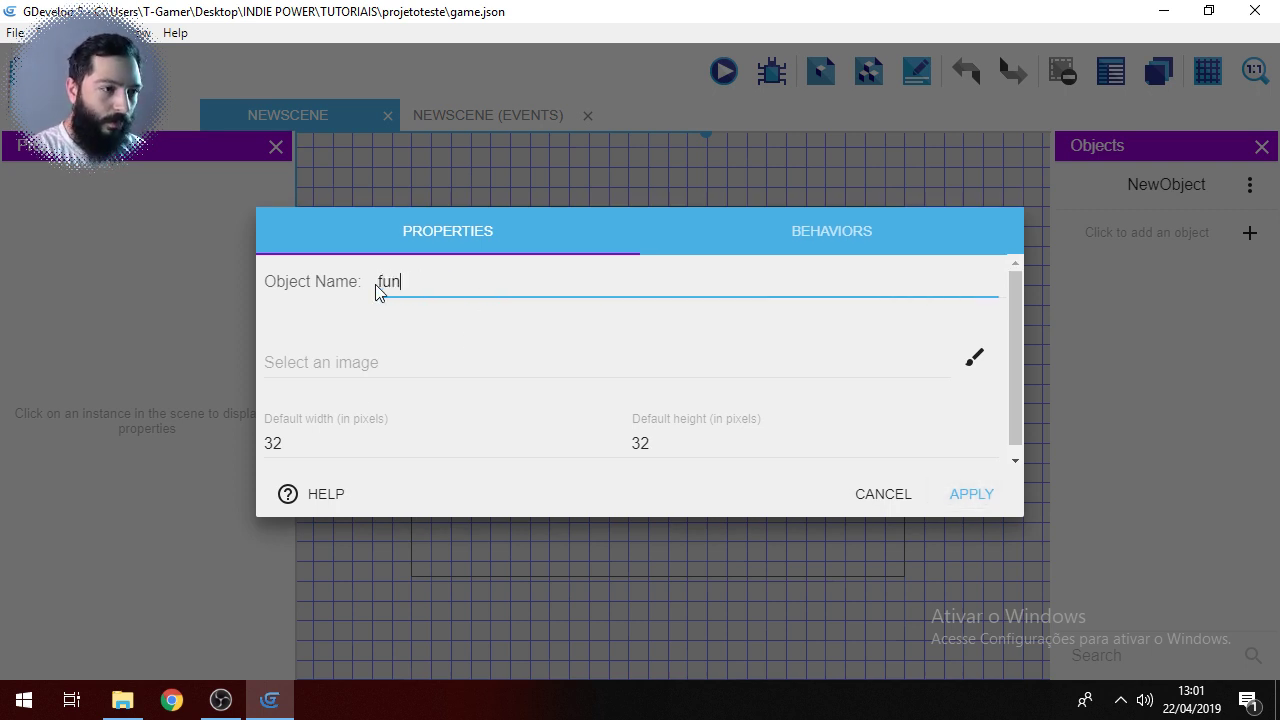
pyautogui.write('do_ceu')
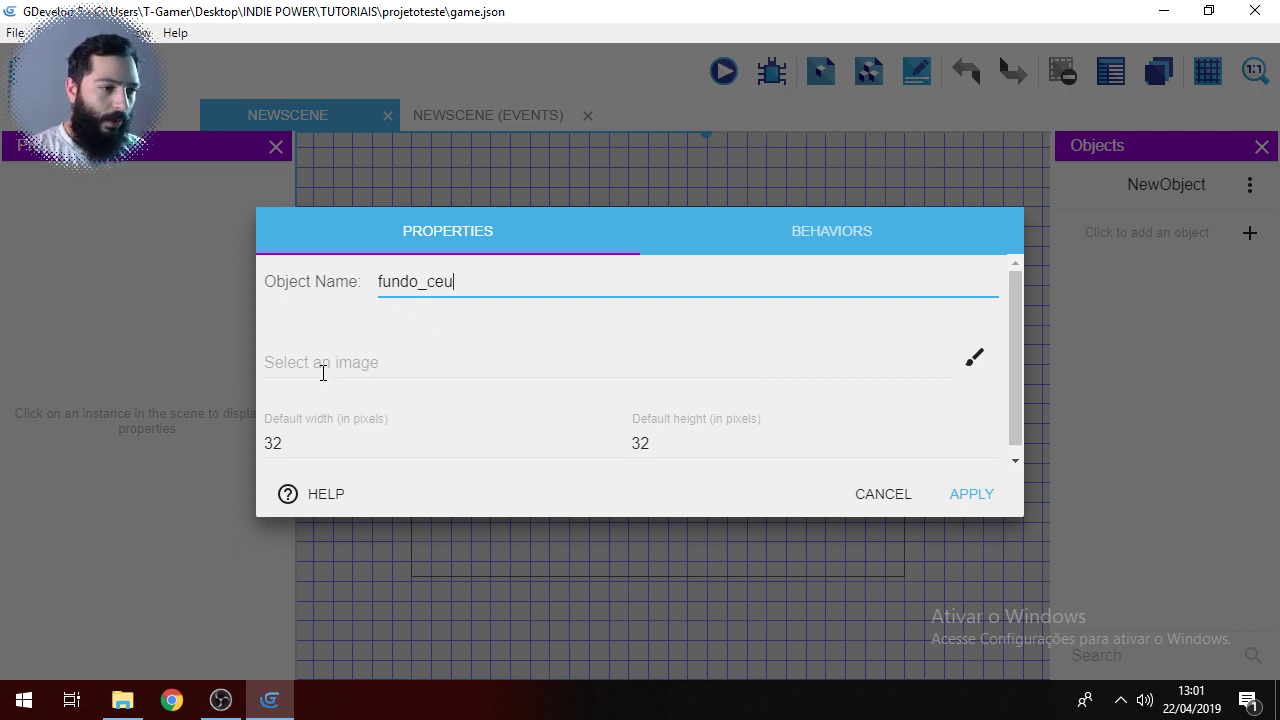
# Step: Choose backgroundfase3-1.png from the cenarios\fase3 folder as the image of fundo_ceu
pyautogui.click(356, 363)
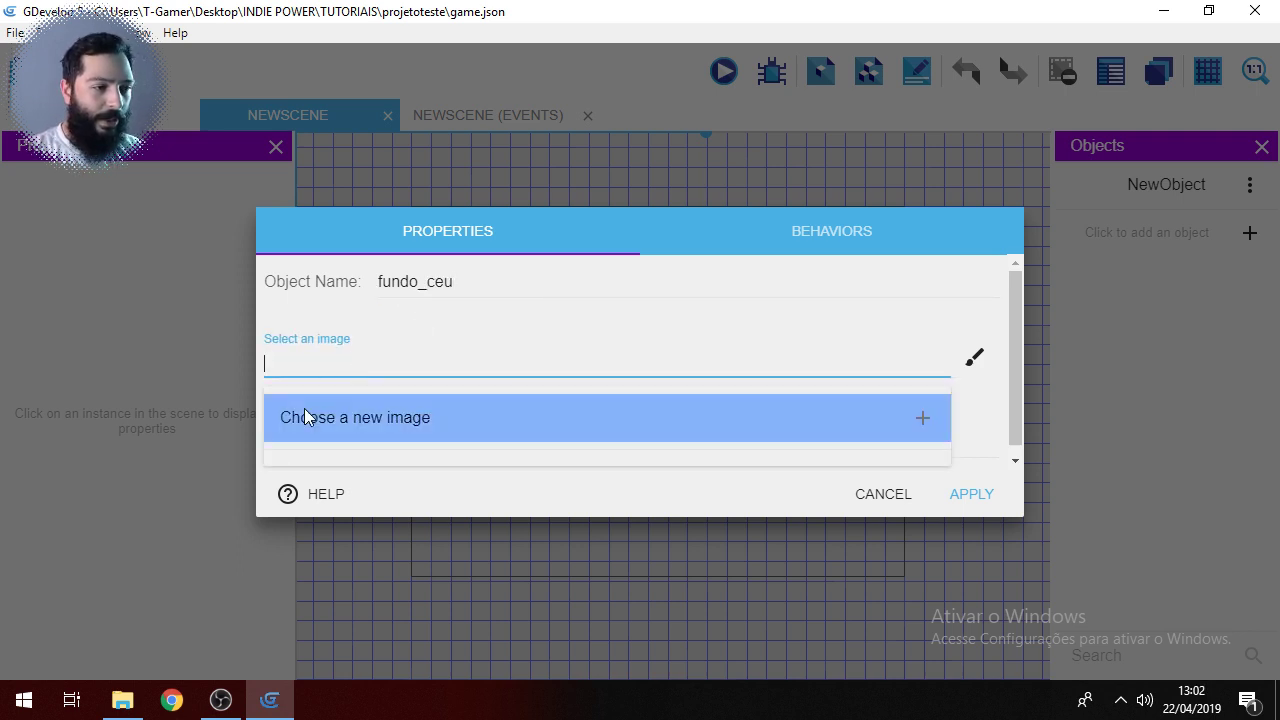
pyautogui.click(398, 426)
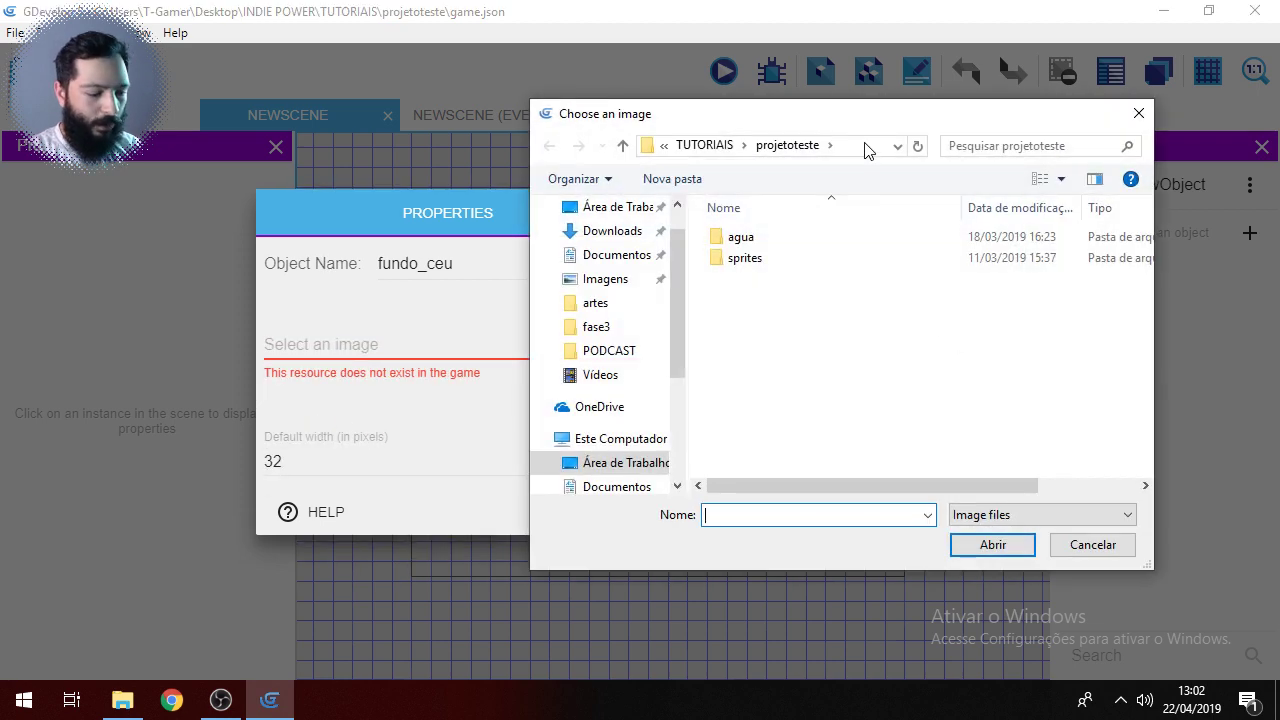
pyautogui.click(866, 148)
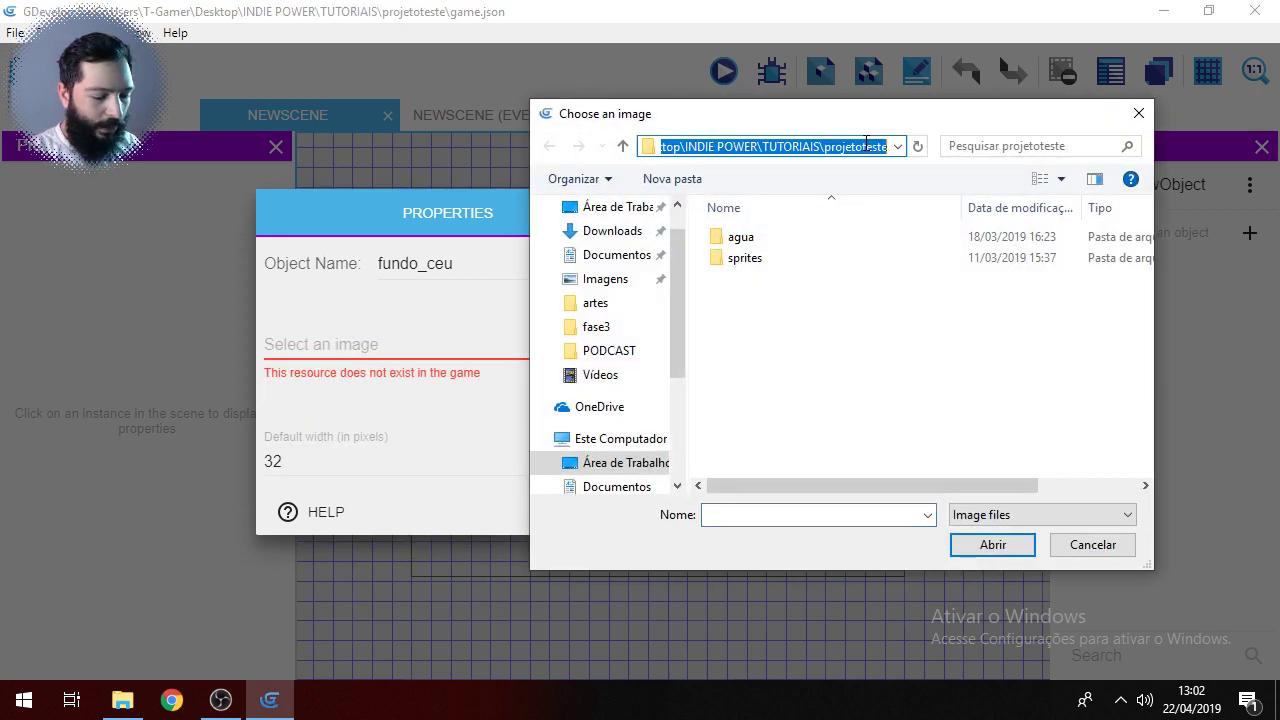
pyautogui.write('C:\\Users\\T-Gamer\\teste jogo\\jogo\\graficos 2\\cenarios\\fase3')
pyautogui.press('Return')
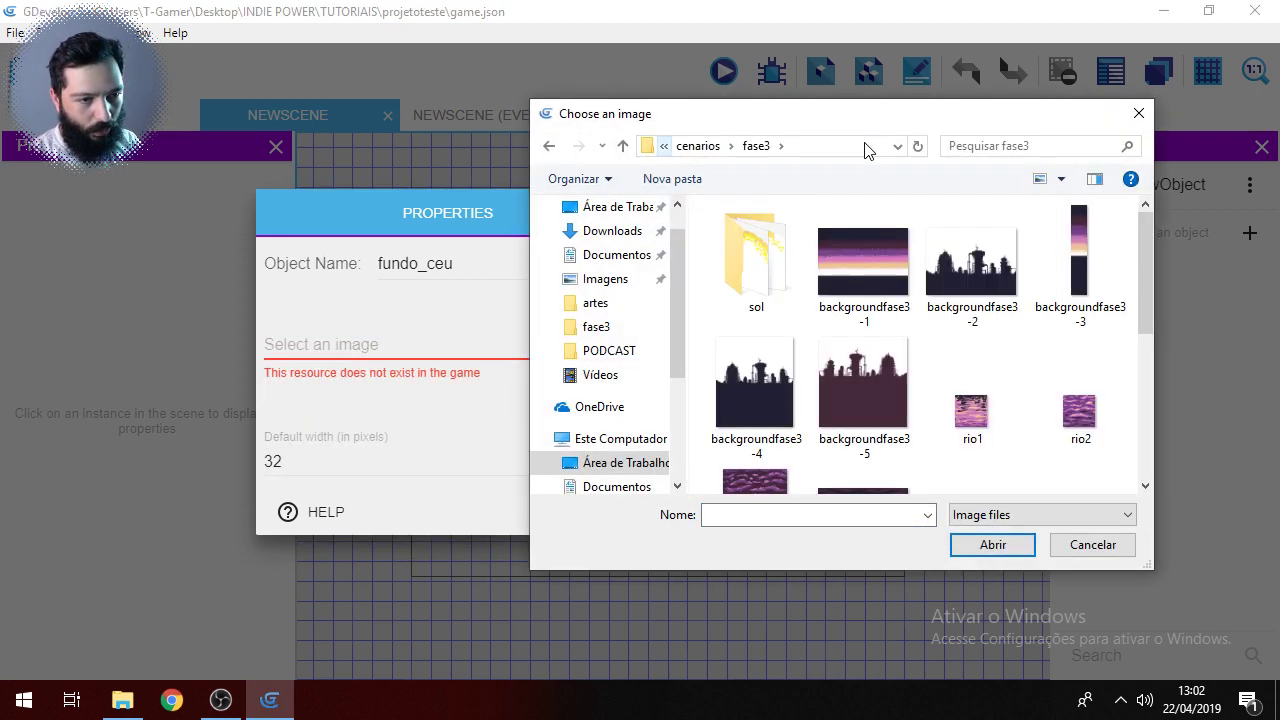
pyautogui.click(872, 292)
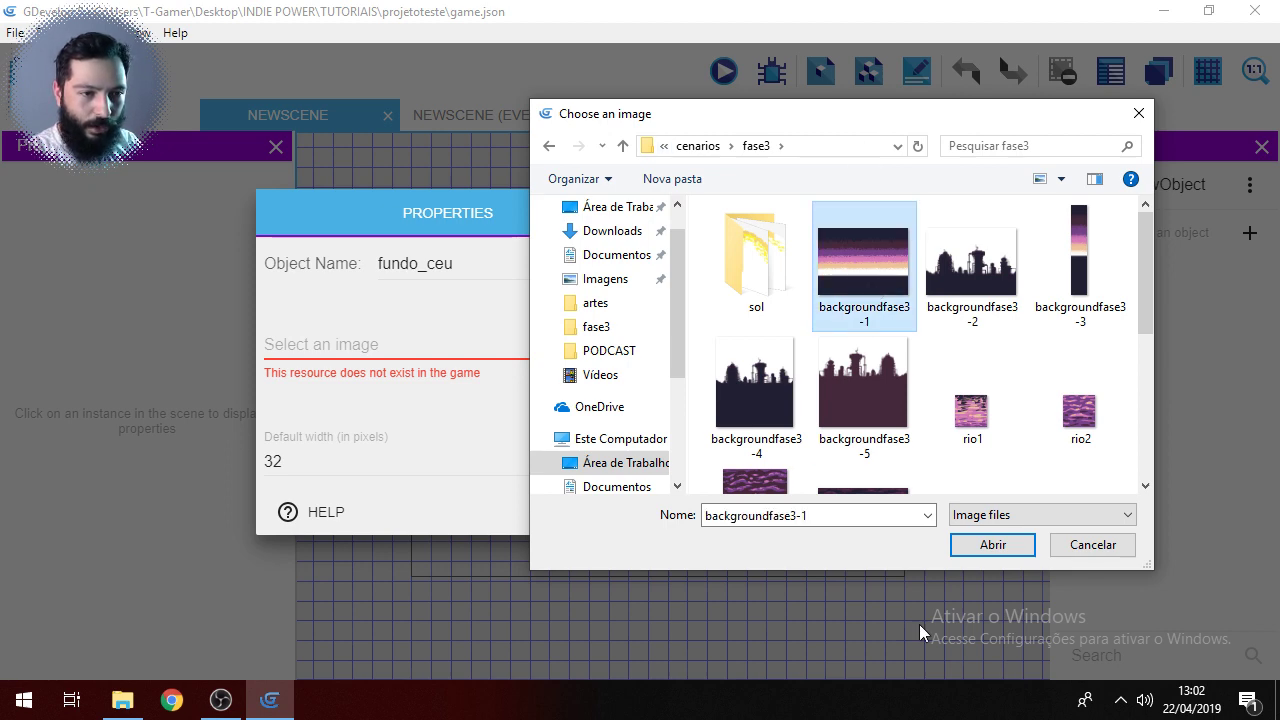
pyautogui.click(1028, 553)
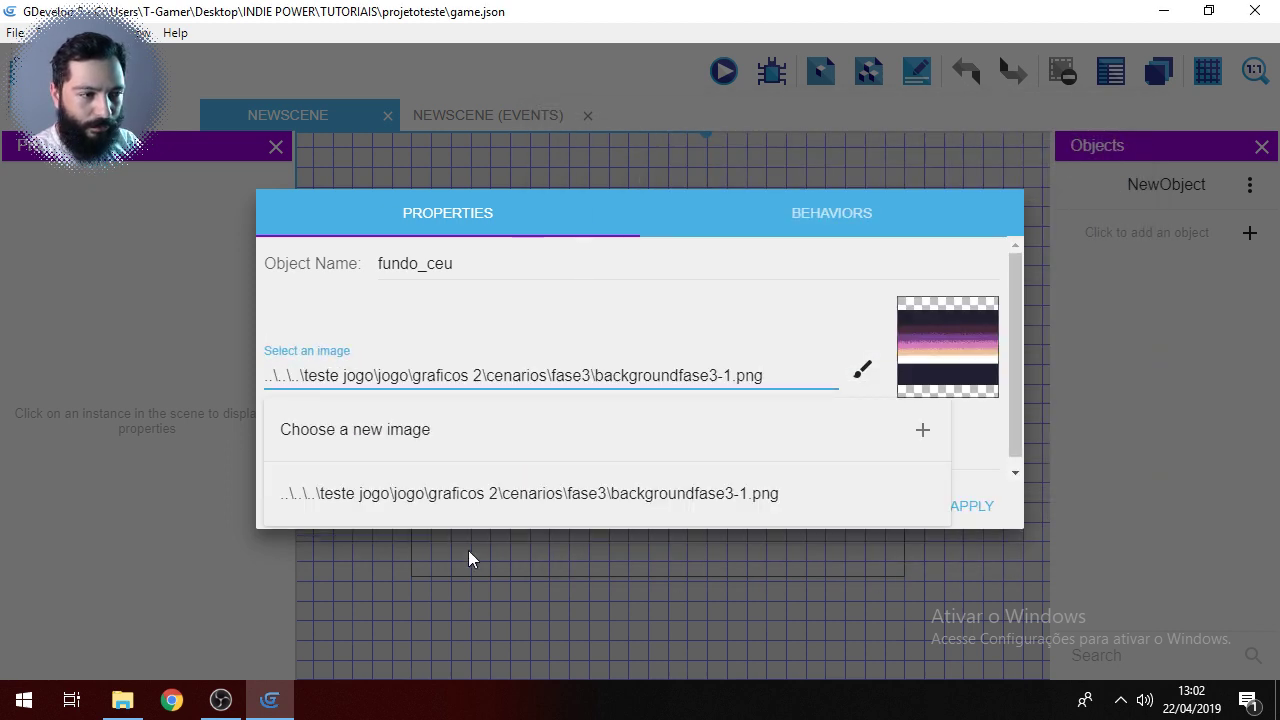
pyautogui.click(465, 323)
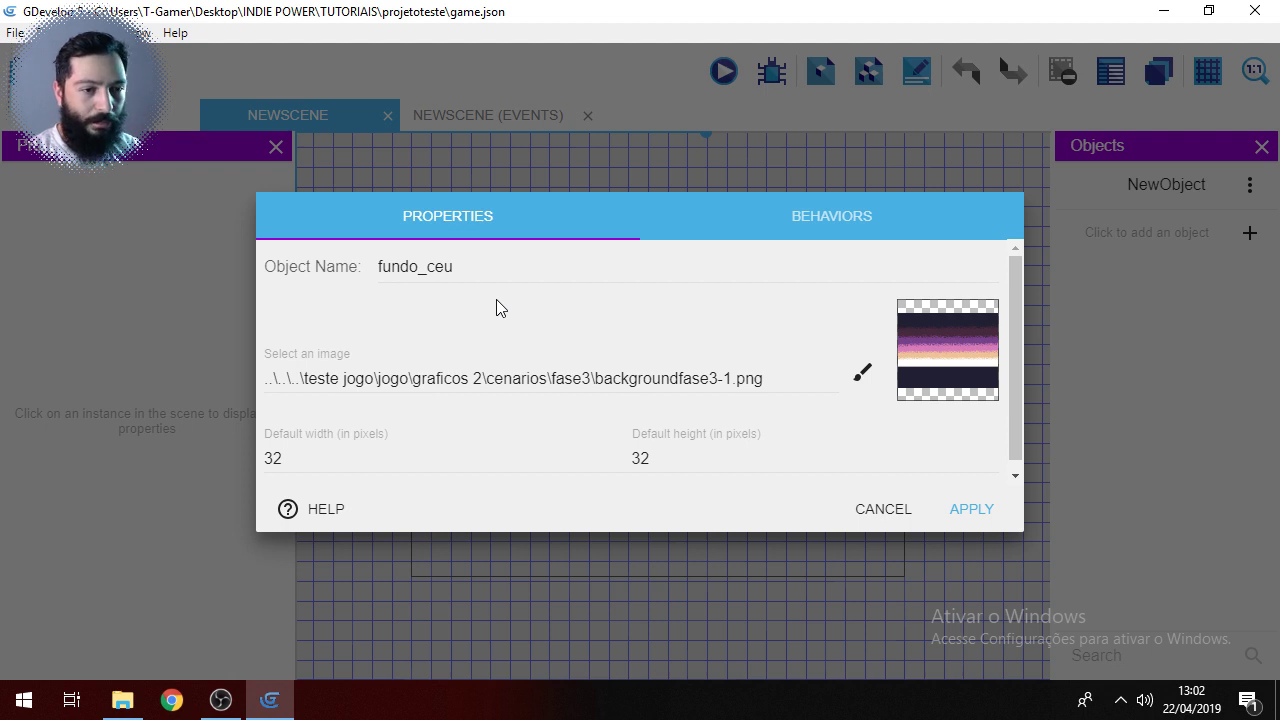
pyautogui.moveTo(284, 460); pyautogui.dragTo(271, 460)
pyautogui.moveTo(665, 451); pyautogui.dragTo(636, 452)
pyautogui.click(300, 460)
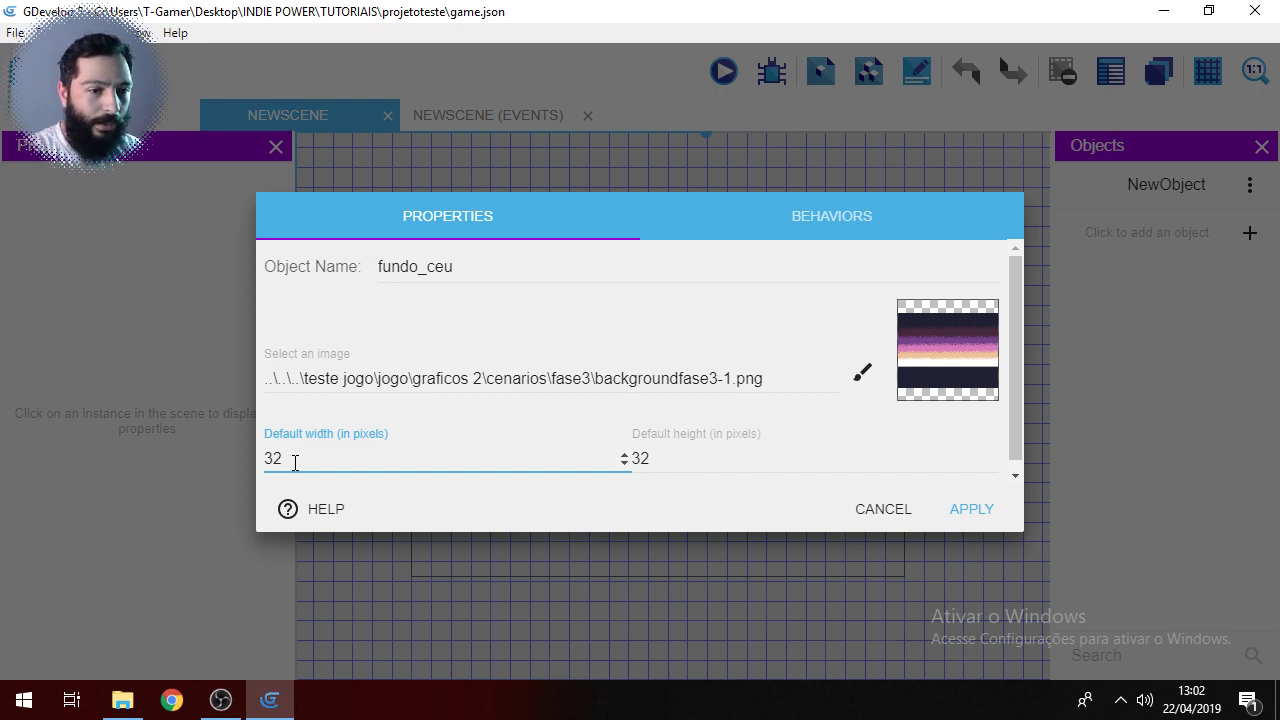
# Step: Replace the image of fundo_ceu with backgroundfase3-3.png from the cenarios\fase3 folder
pyautogui.click(649, 374)
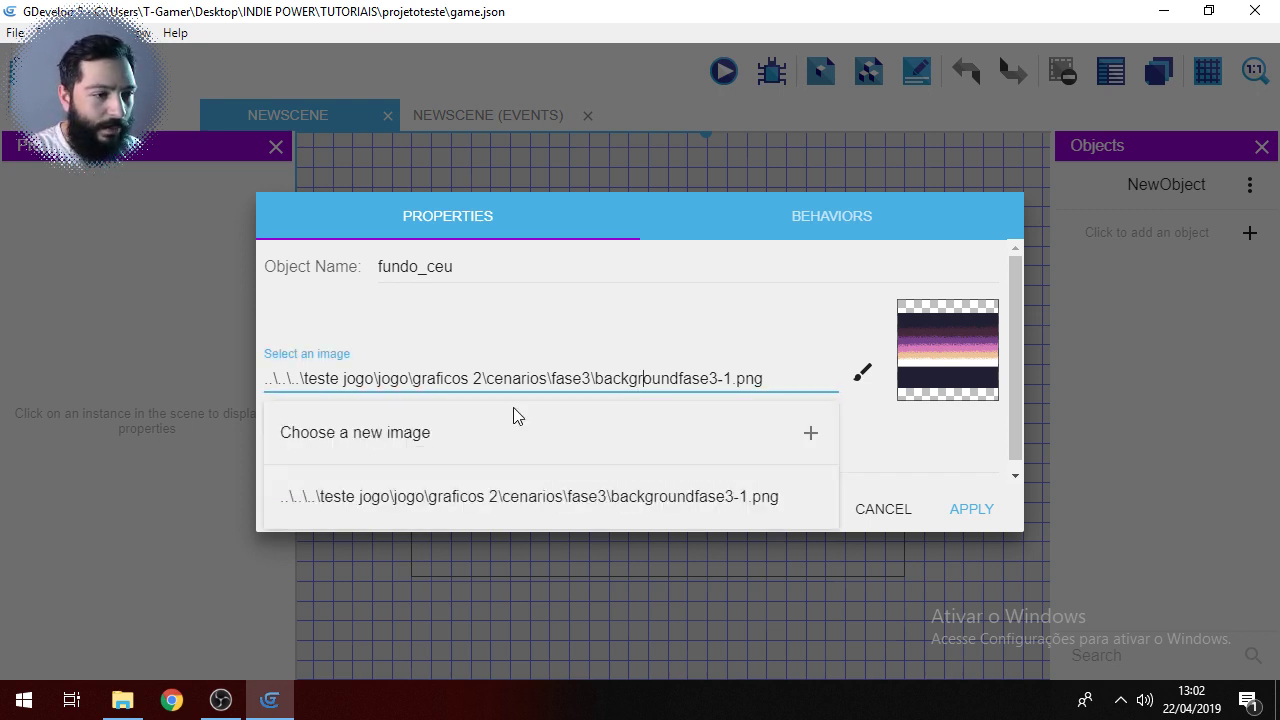
pyautogui.click(485, 405)
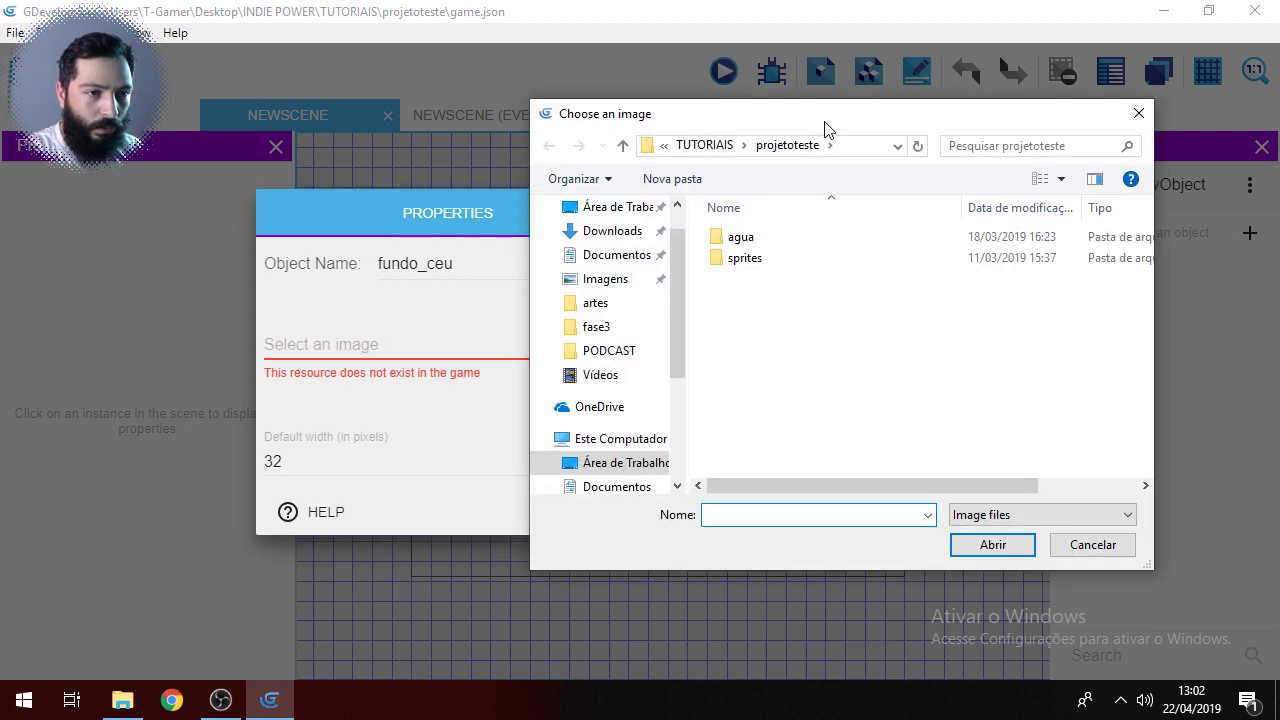
pyautogui.click(860, 147)
pyautogui.hotkey('ctrl', 'v')
pyautogui.press('Return')
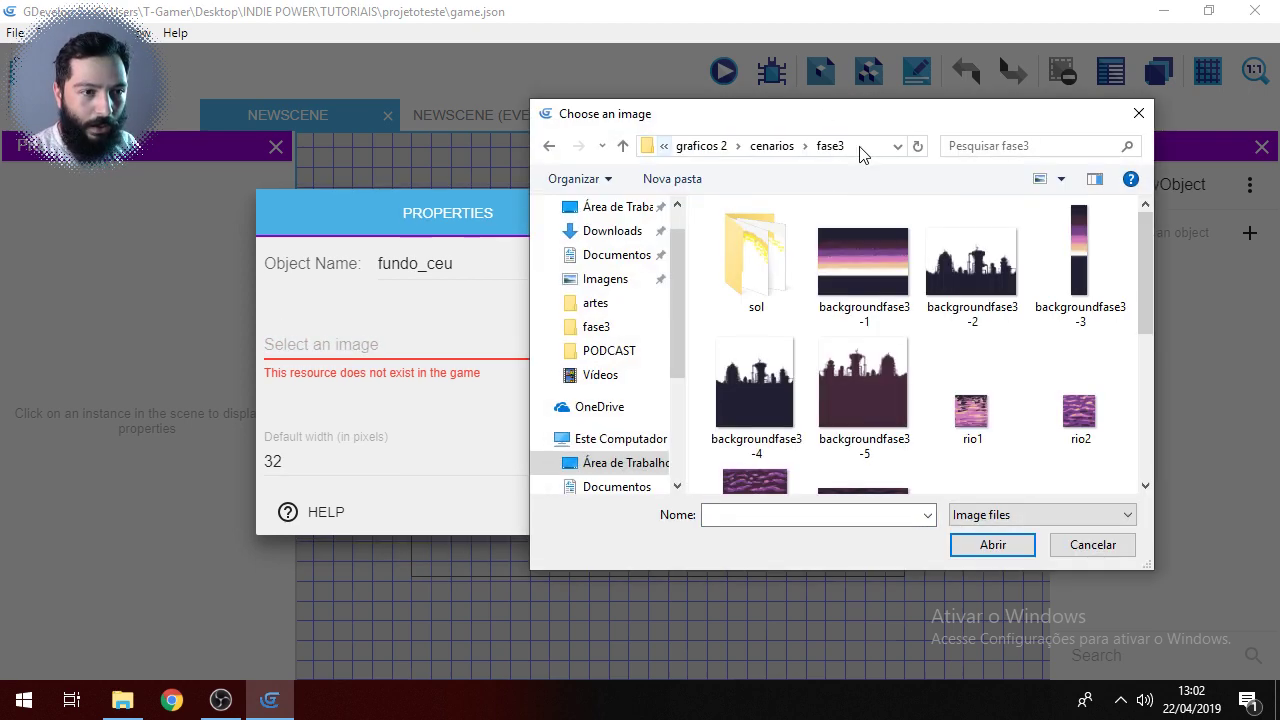
pyautogui.click(1083, 210)
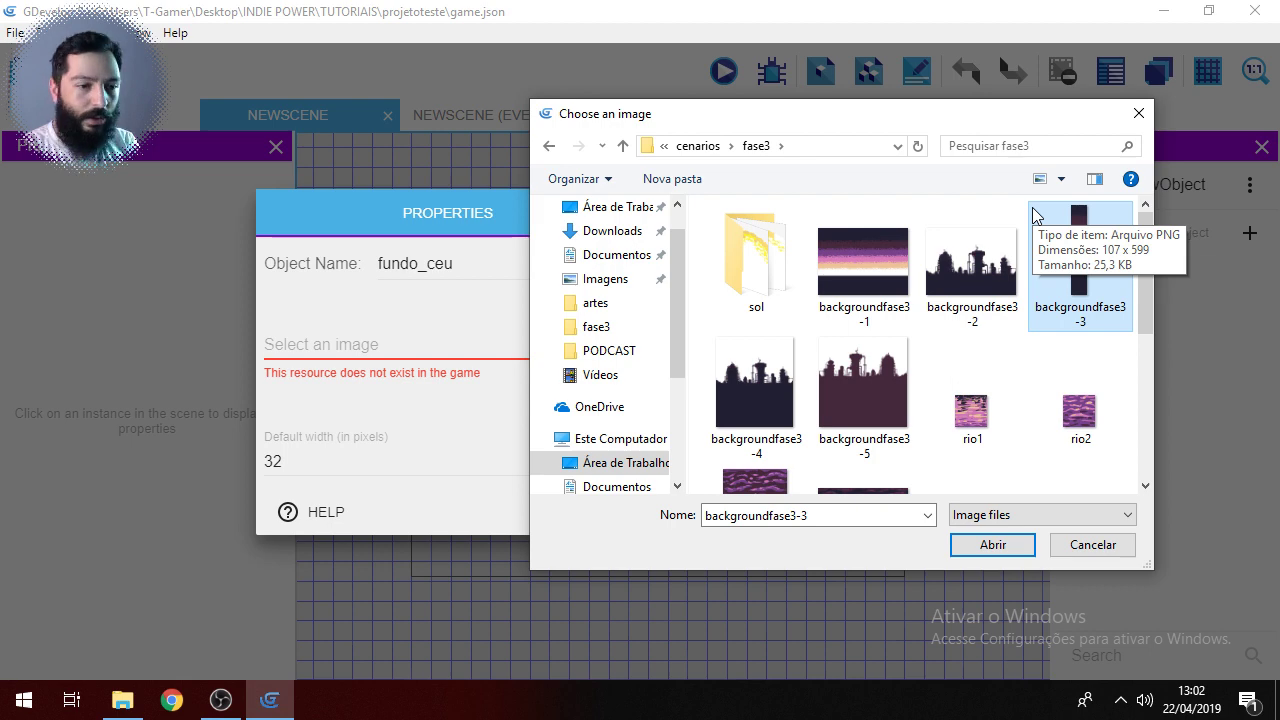
pyautogui.click(1011, 544)
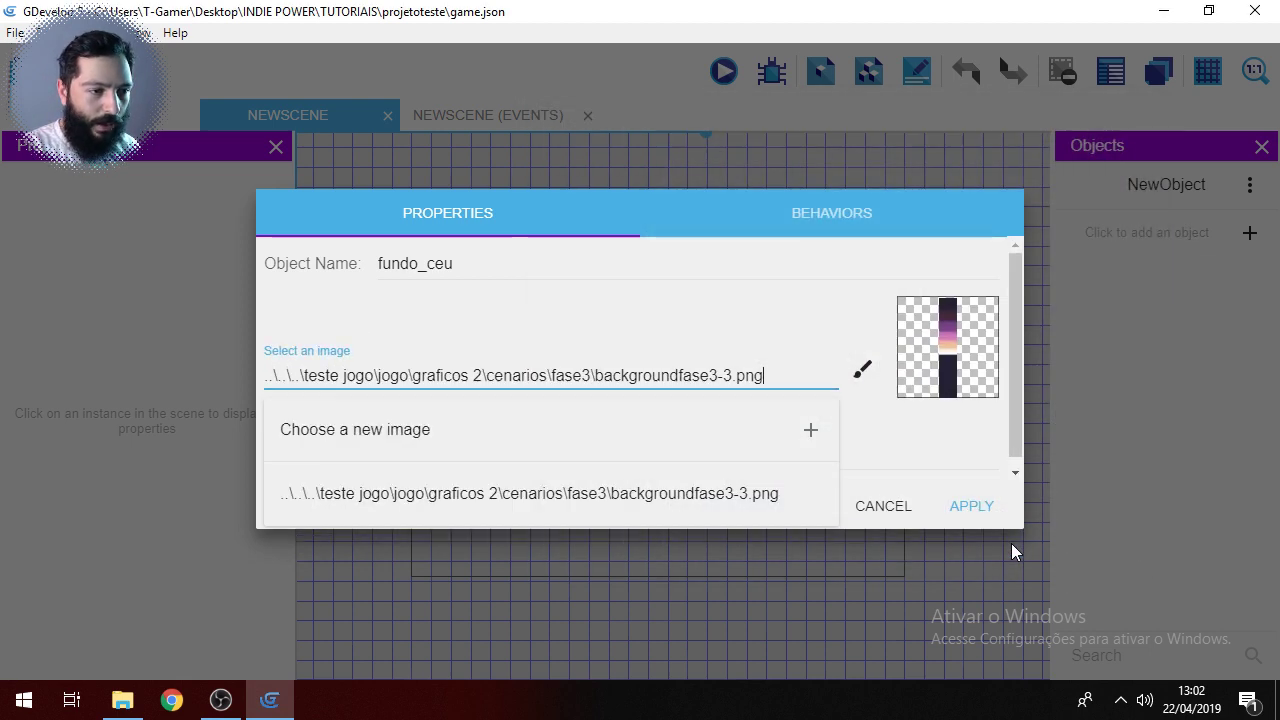
# Step: Check the dimensions of backgroundfase3-3 in File Explorer, and apply a default width of 107 and height of 599 pixels to fundo_ceu
pyautogui.click(118, 700)
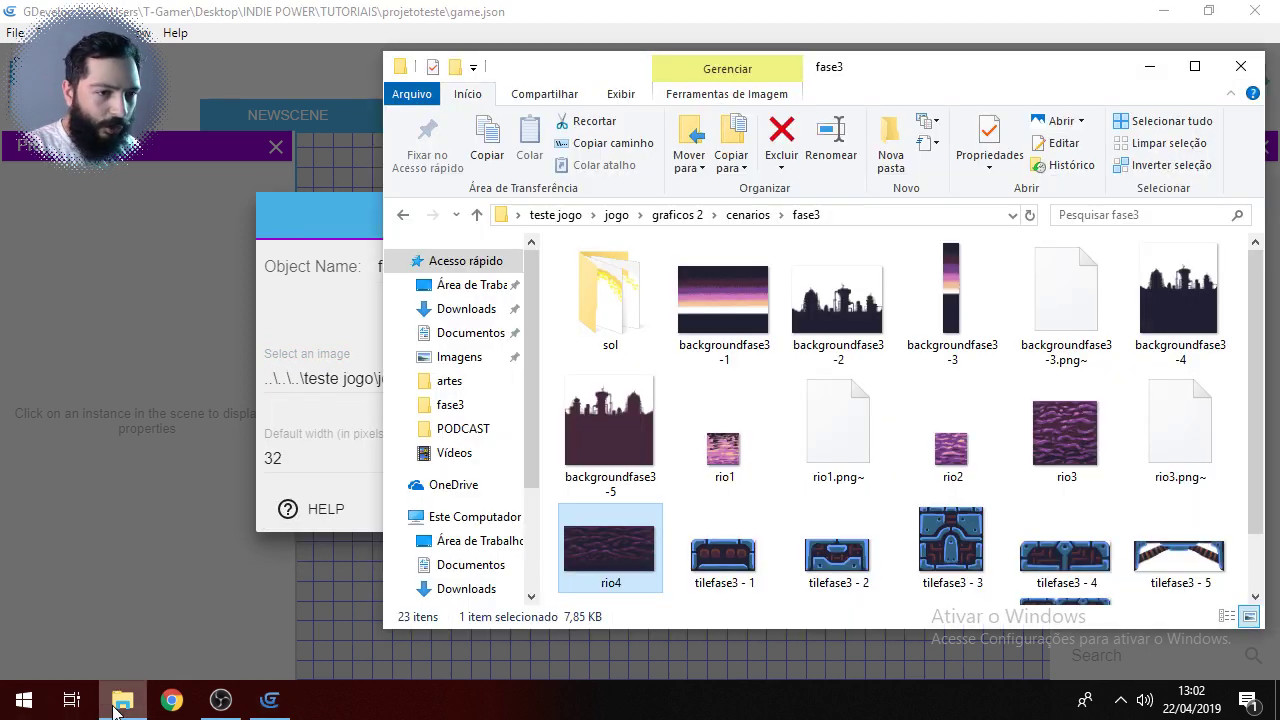
pyautogui.click(950, 300)
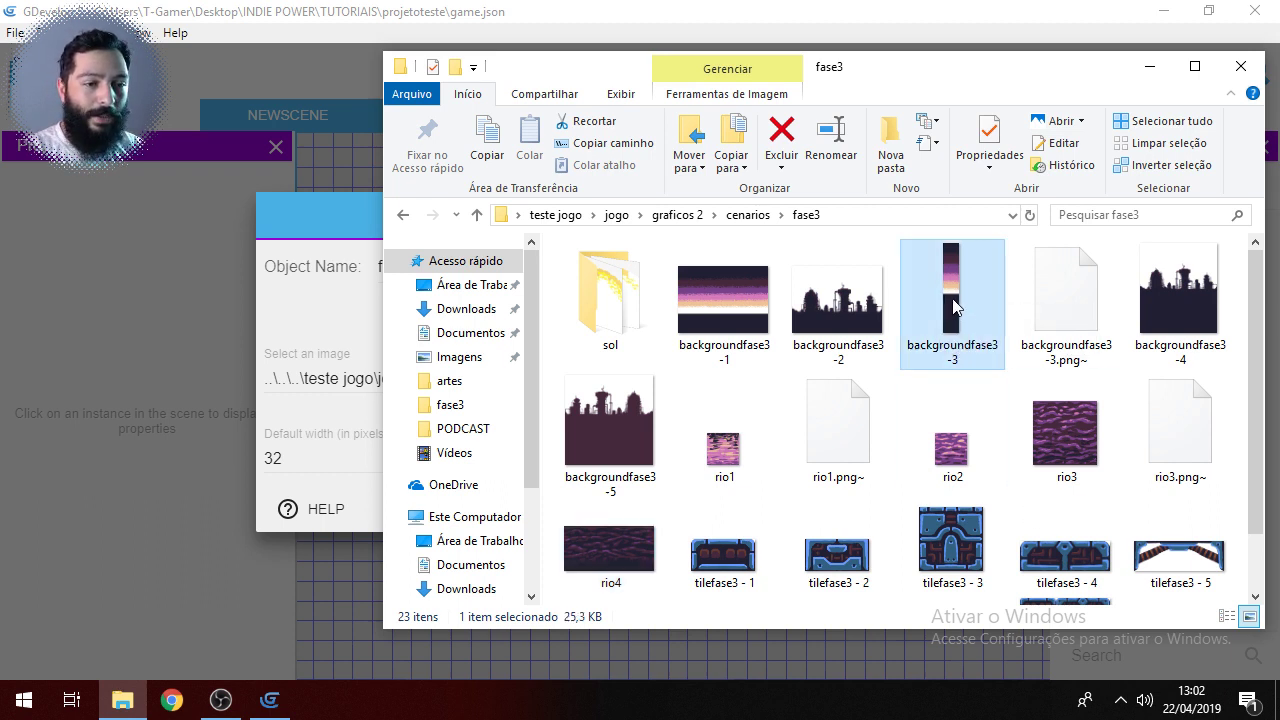
pyautogui.moveTo(953, 307)
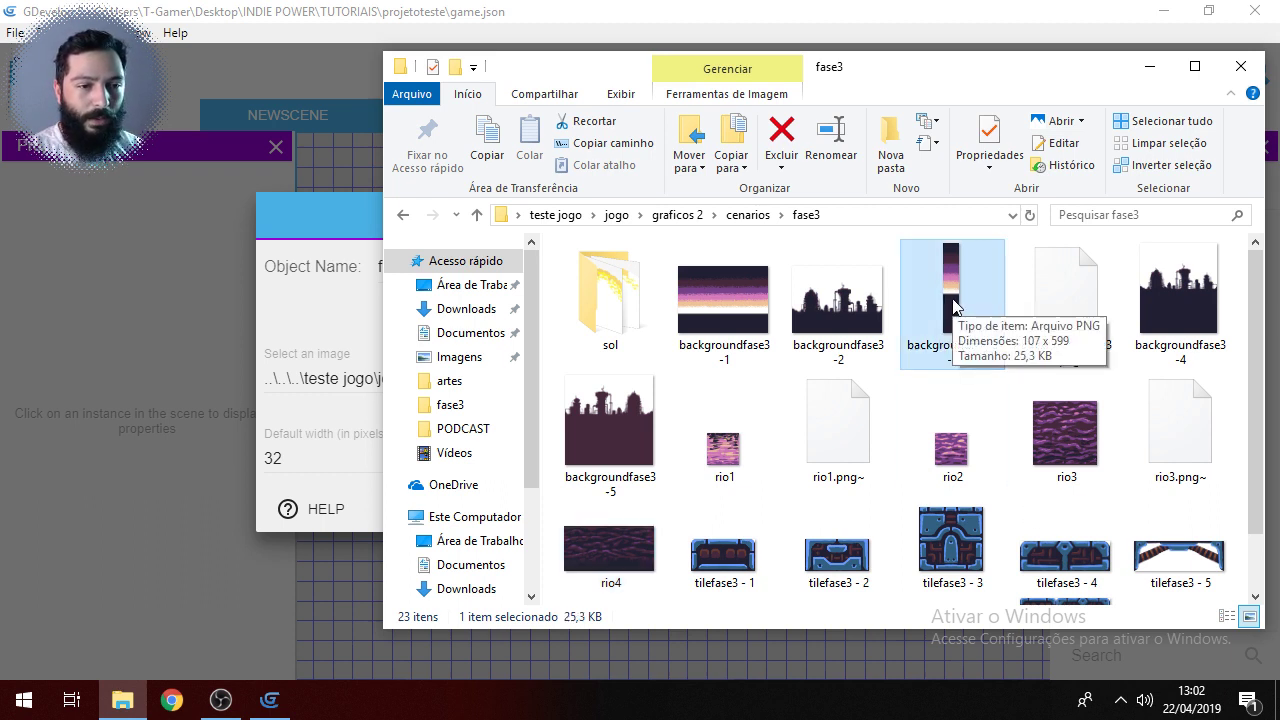
pyautogui.click(937, 9)
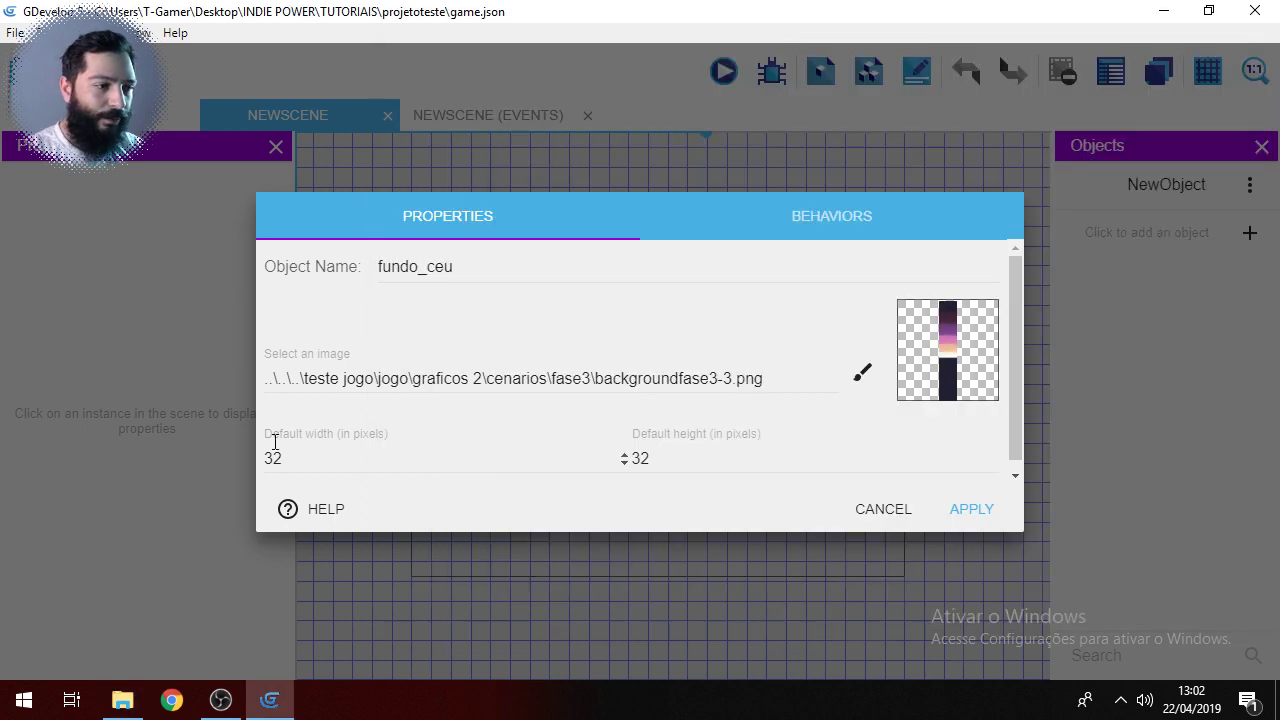
pyautogui.moveTo(289, 458); pyautogui.dragTo(248, 461)
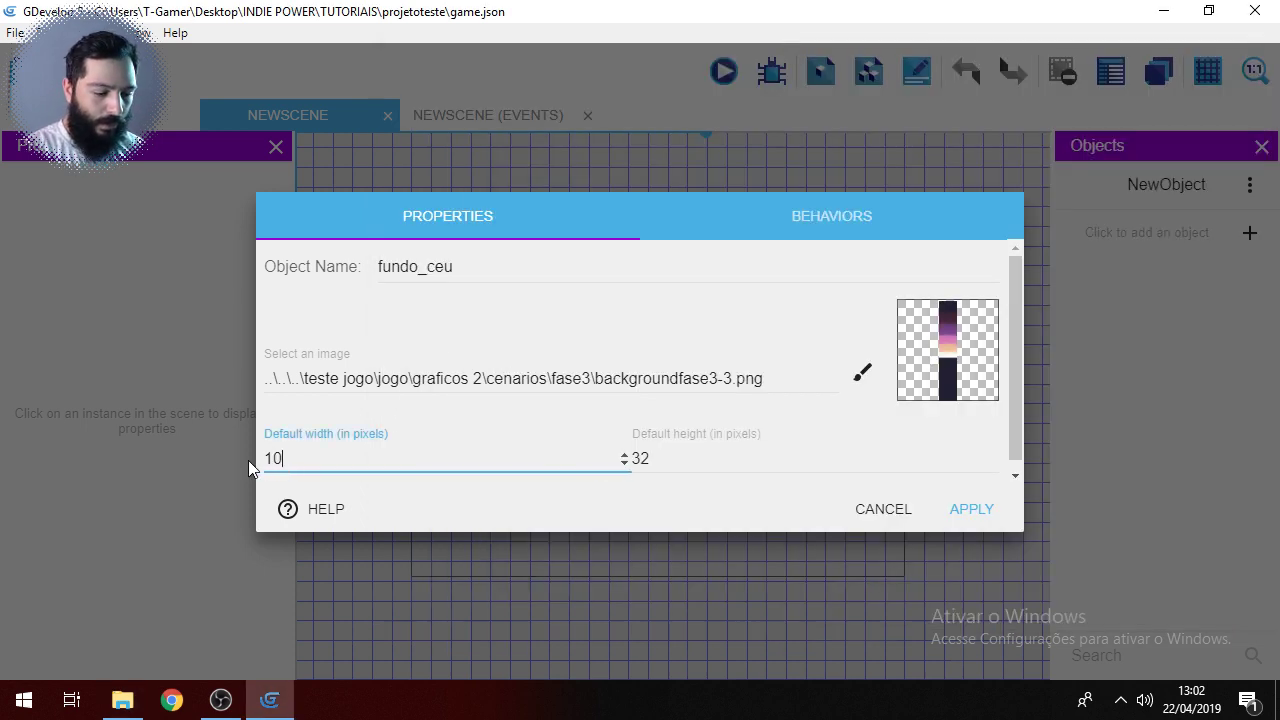
pyautogui.moveTo(670, 463); pyautogui.dragTo(641, 461)
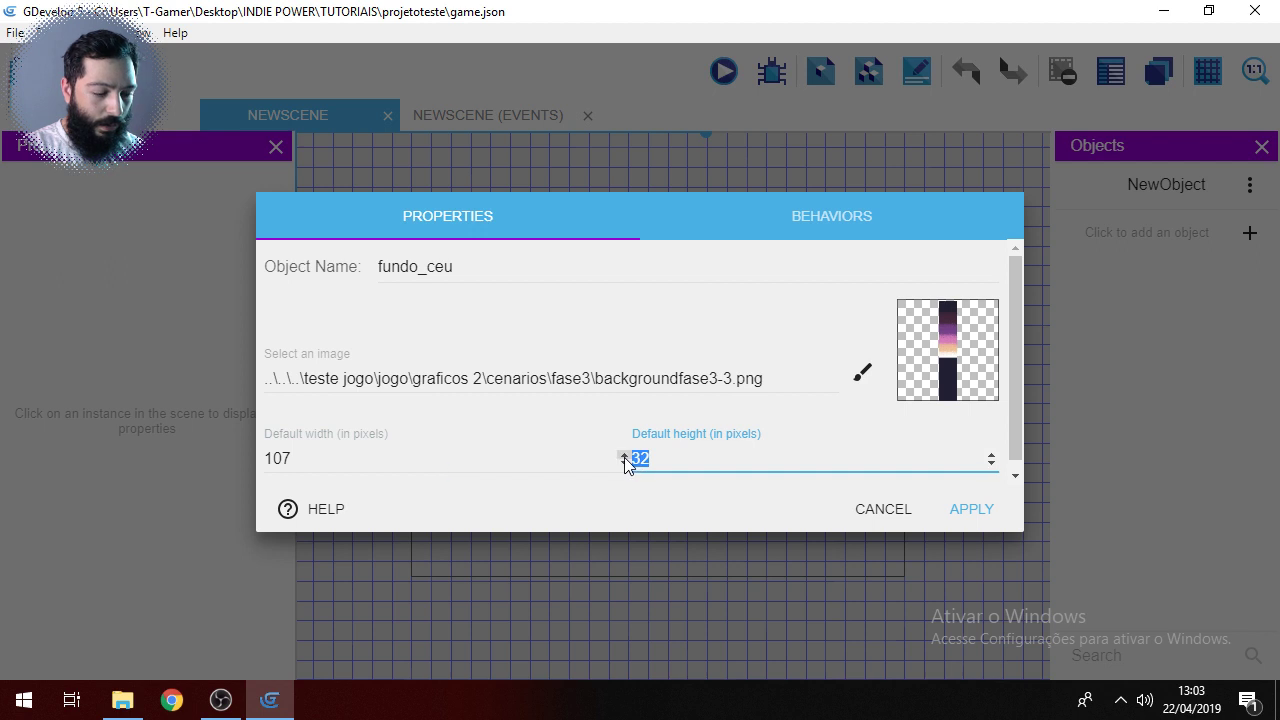
pyautogui.write('599')
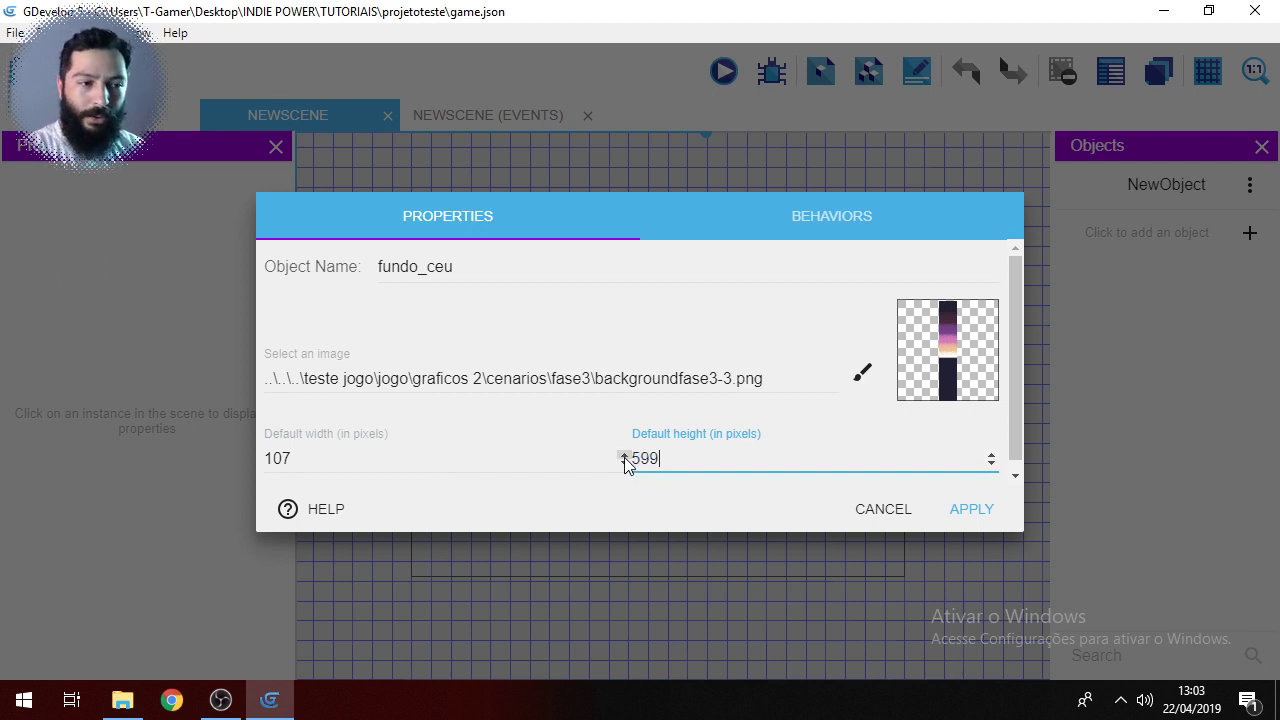
pyautogui.click(986, 512)
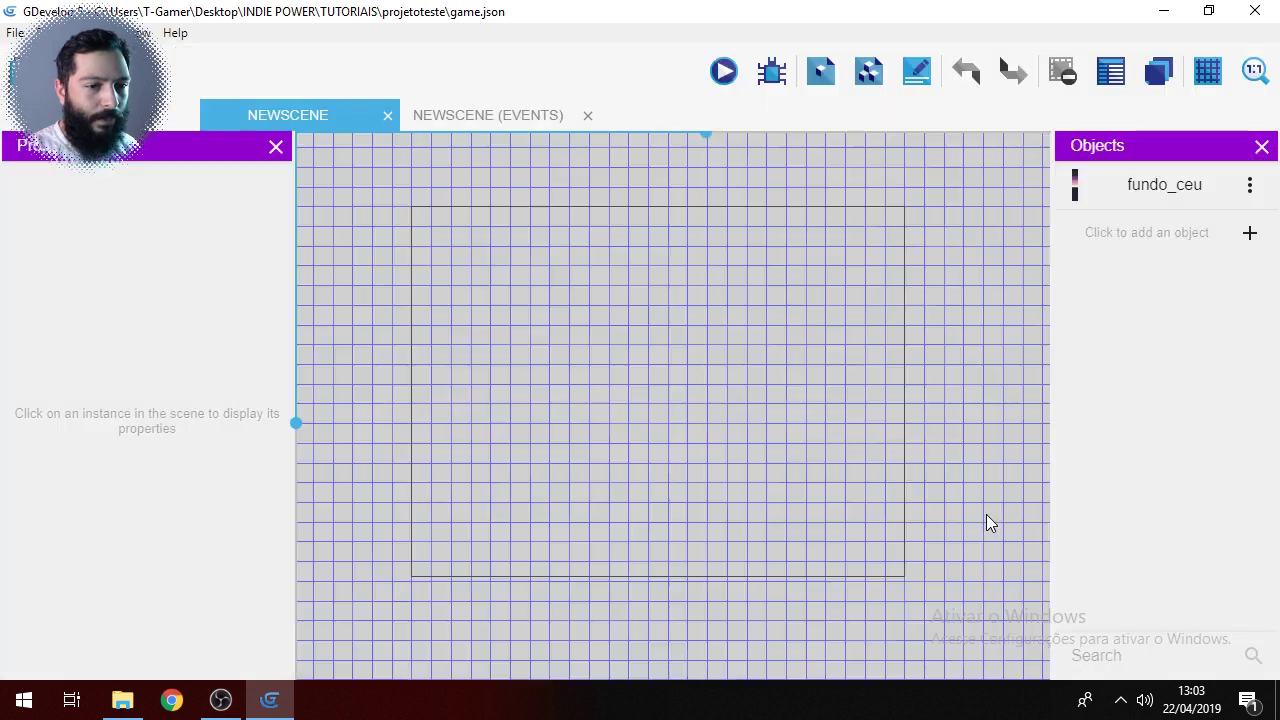
# Step: Place an instance of fundo_ceu in the scene and align it with the upper-left corner of the game frame
pyautogui.click(1152, 188)
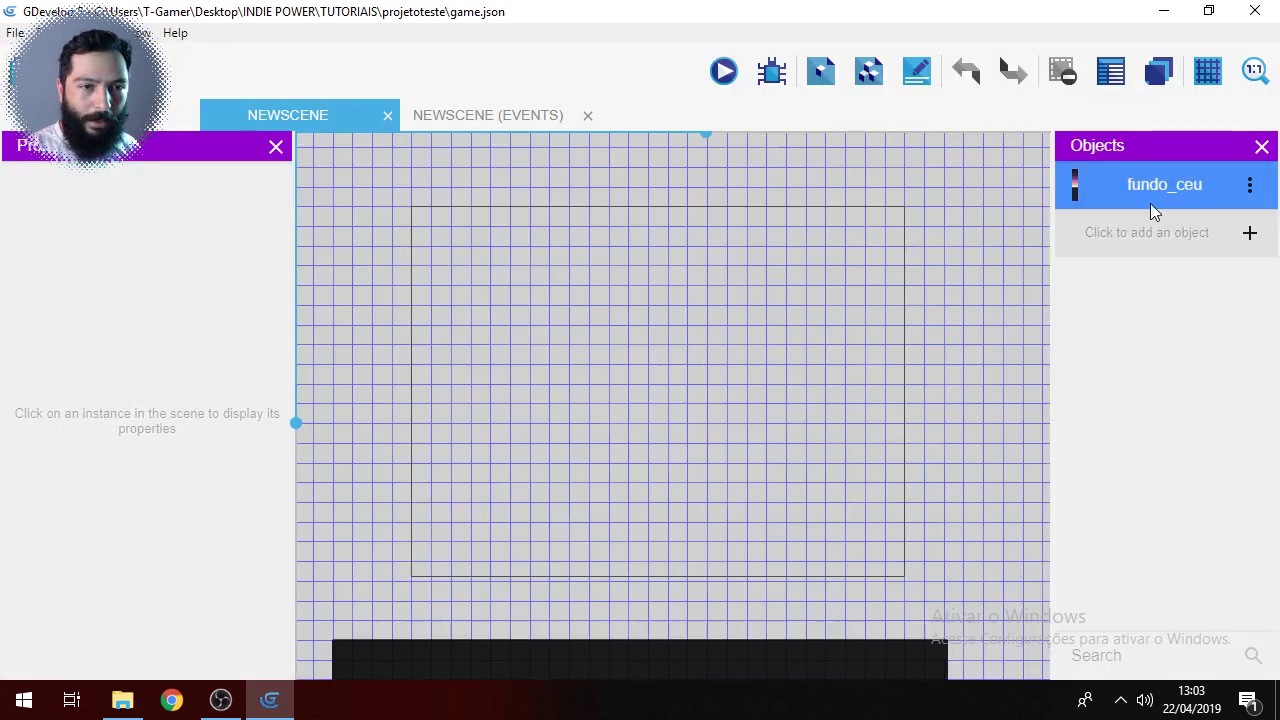
pyautogui.moveTo(1155, 188); pyautogui.dragTo(654, 351)
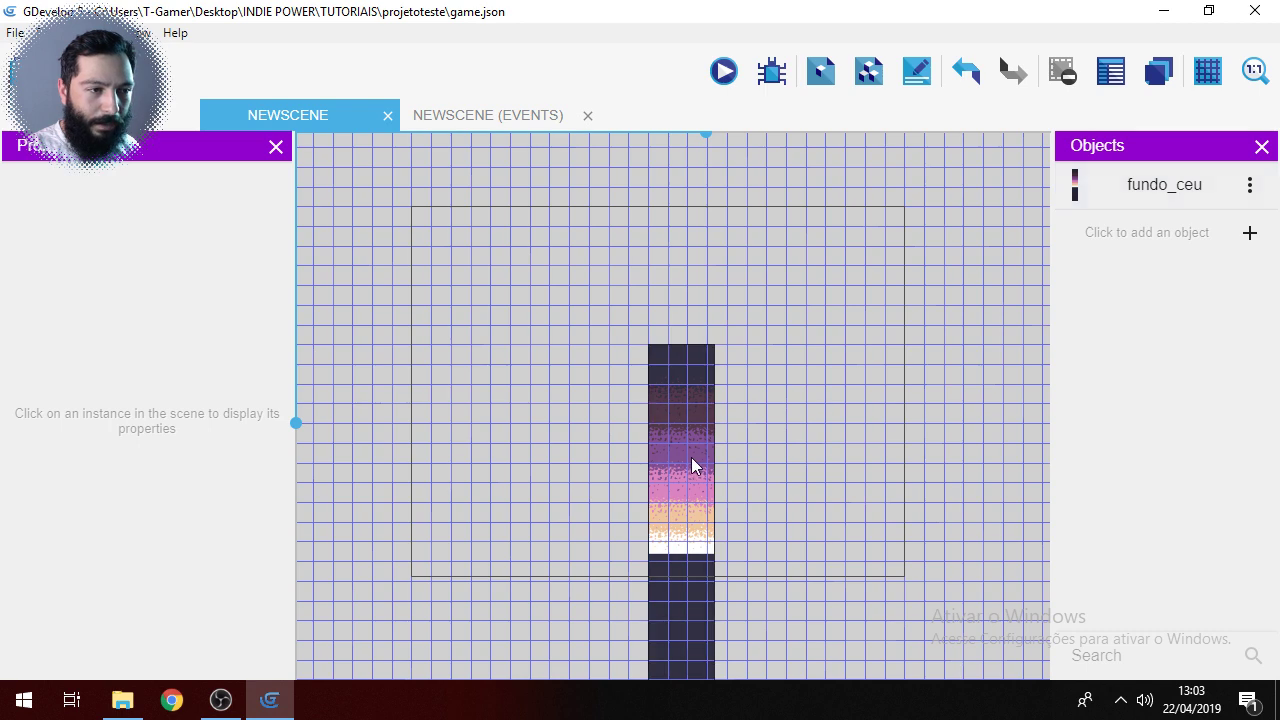
pyautogui.moveTo(691, 463); pyautogui.dragTo(466, 331)
pyautogui.click(800, 237)
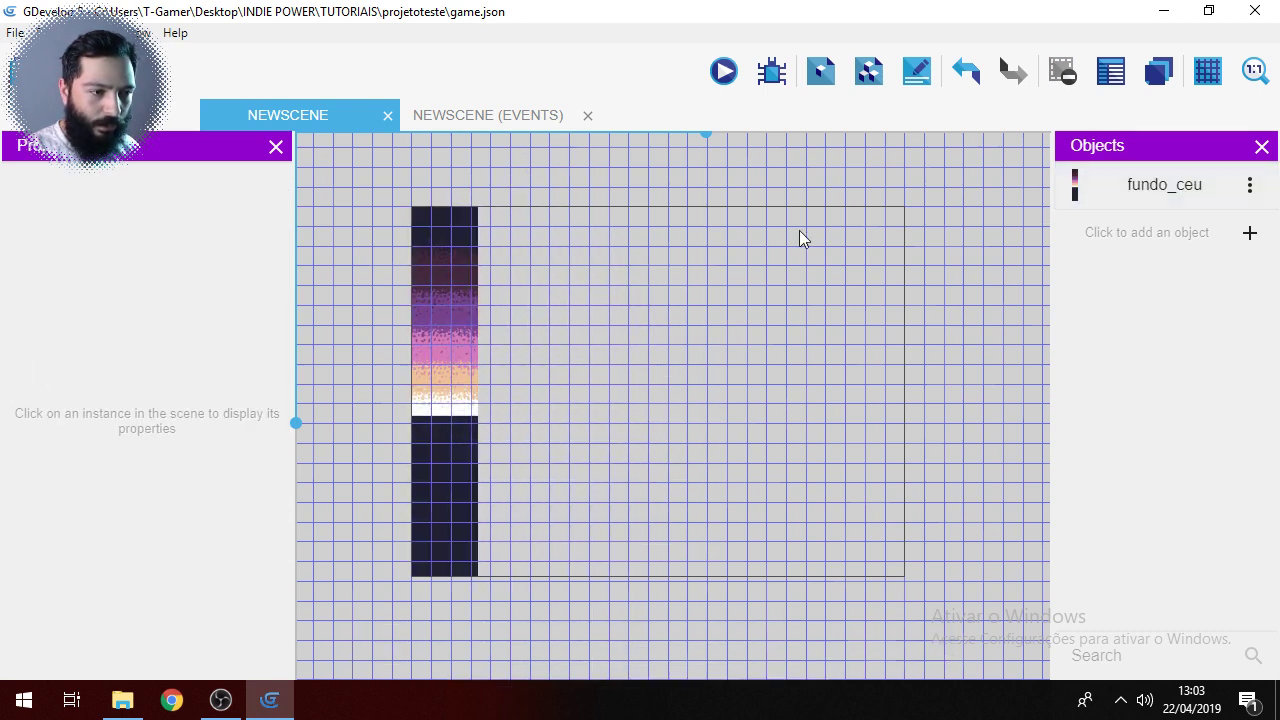
# Step: Stretch the fundo_ceu instance horizontally so it covers the whole game frame and extends past both its sides
pyautogui.click(458, 390)
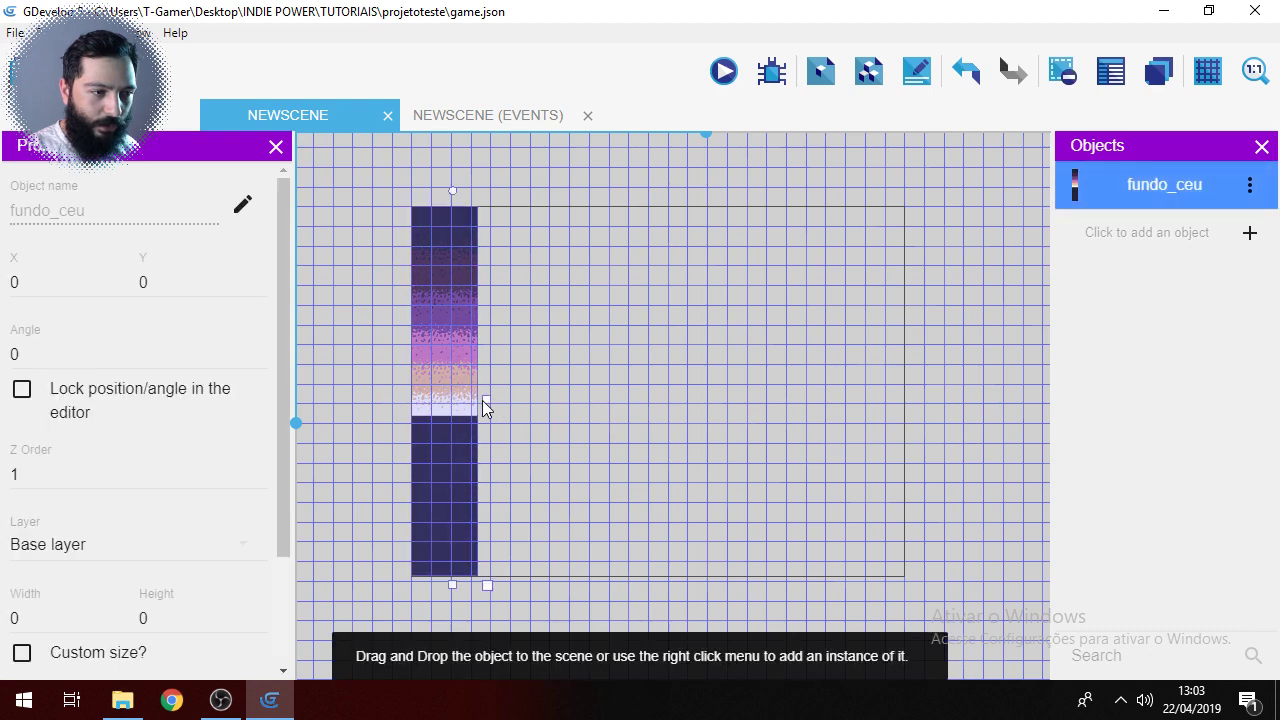
pyautogui.moveTo(484, 400); pyautogui.dragTo(977, 360)
pyautogui.moveTo(900, 363); pyautogui.dragTo(846, 370)
pyautogui.moveTo(913, 400); pyautogui.dragTo(1017, 400)
pyautogui.click(811, 178)
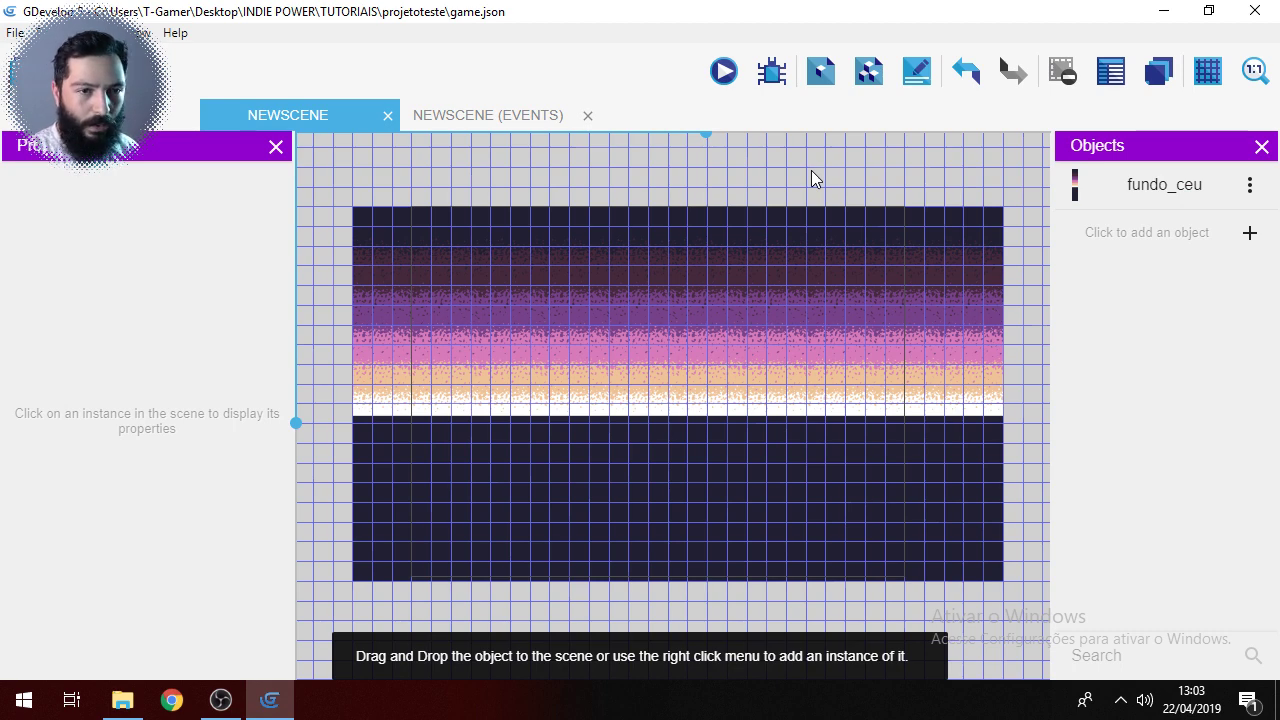
# Step: Add a new layer above the base layer and name it rio
pyautogui.click(1158, 72)
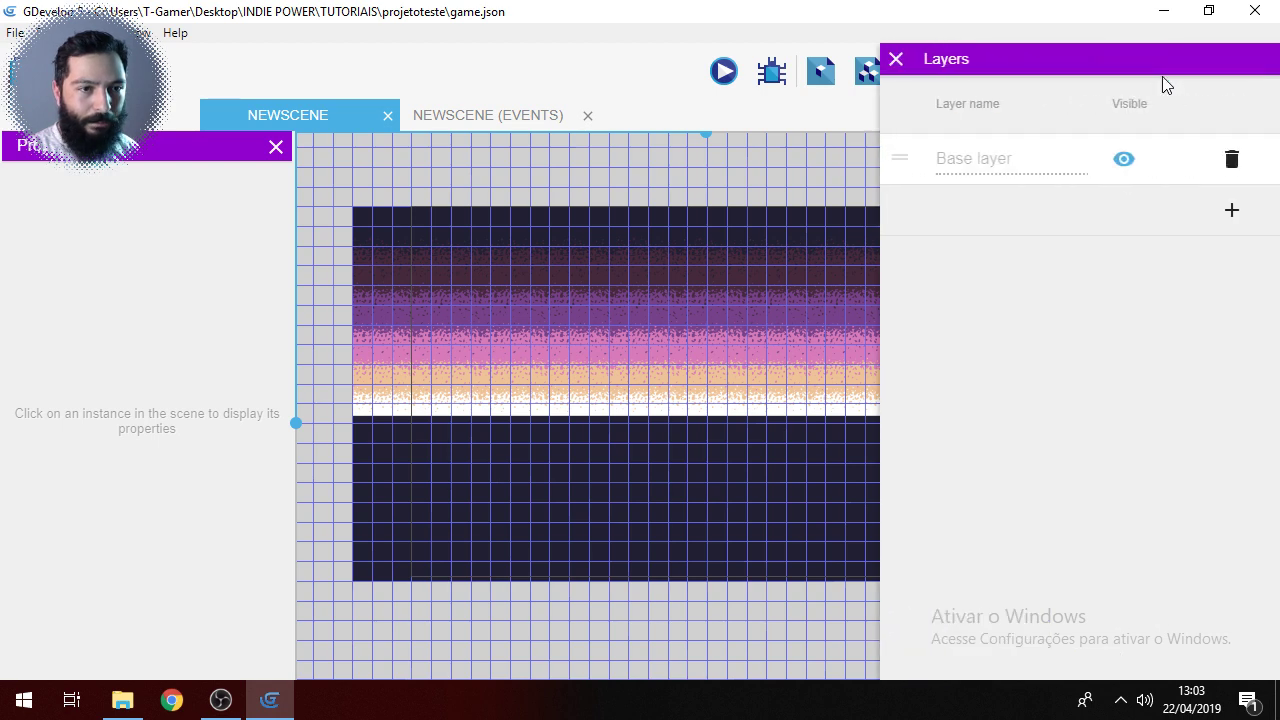
pyautogui.click(1232, 211)
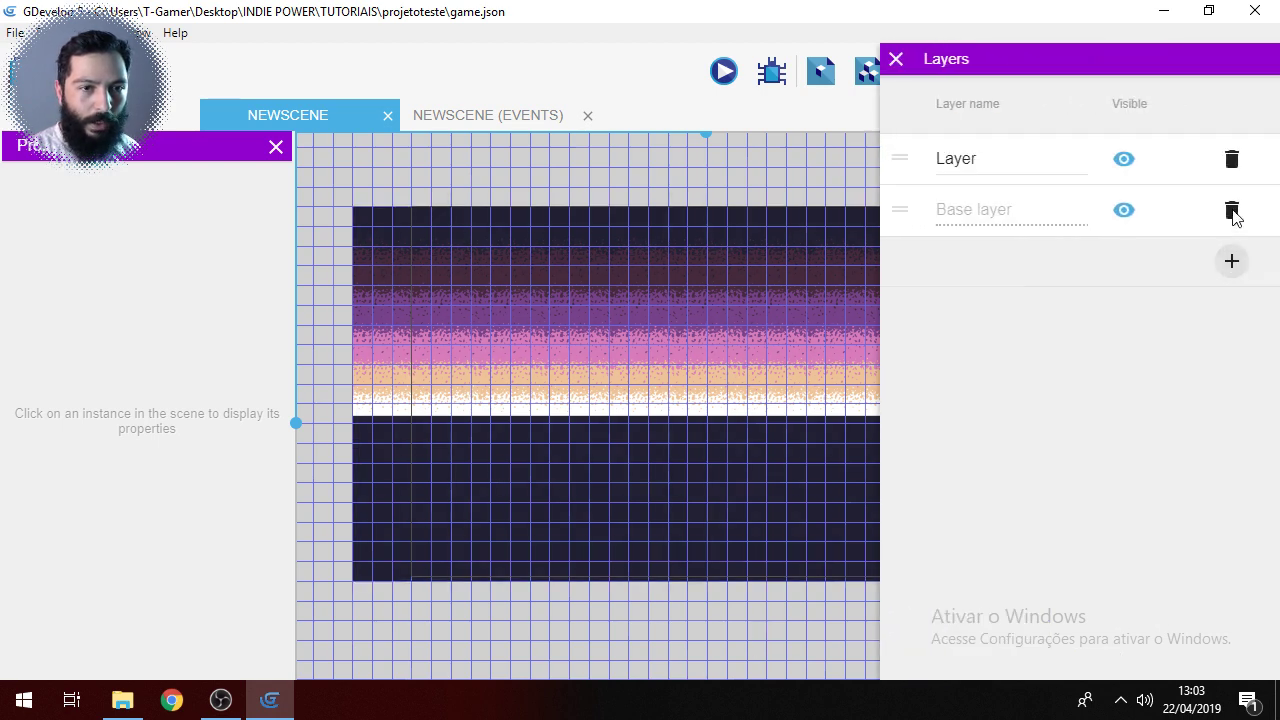
pyautogui.click(986, 161)
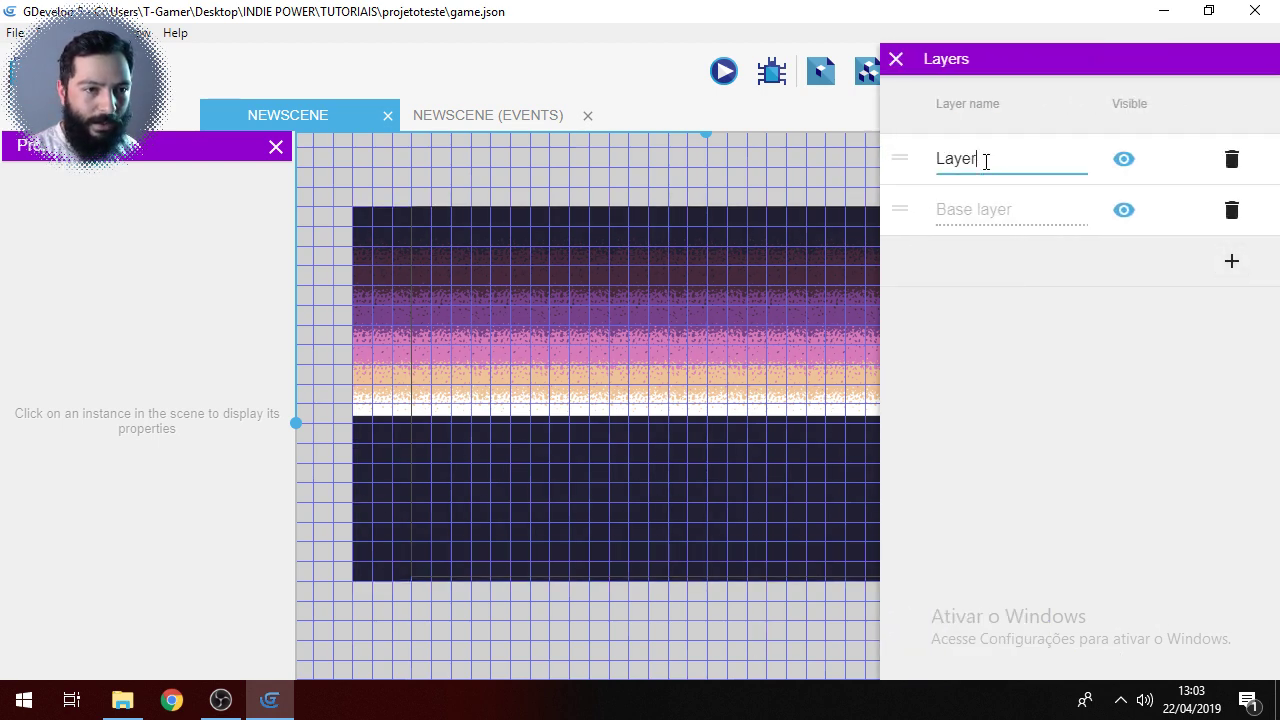
pyautogui.moveTo(976, 162); pyautogui.dragTo(922, 168)
pyautogui.write('f')
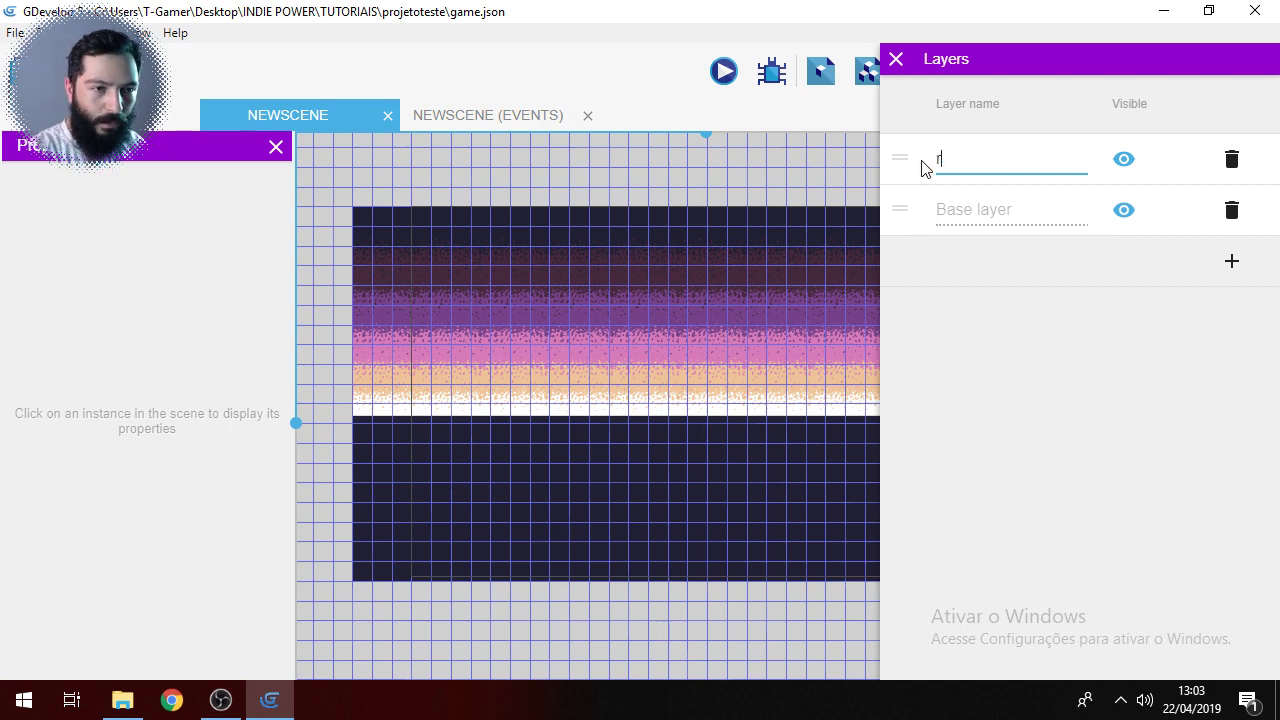
pyautogui.click(1130, 485)
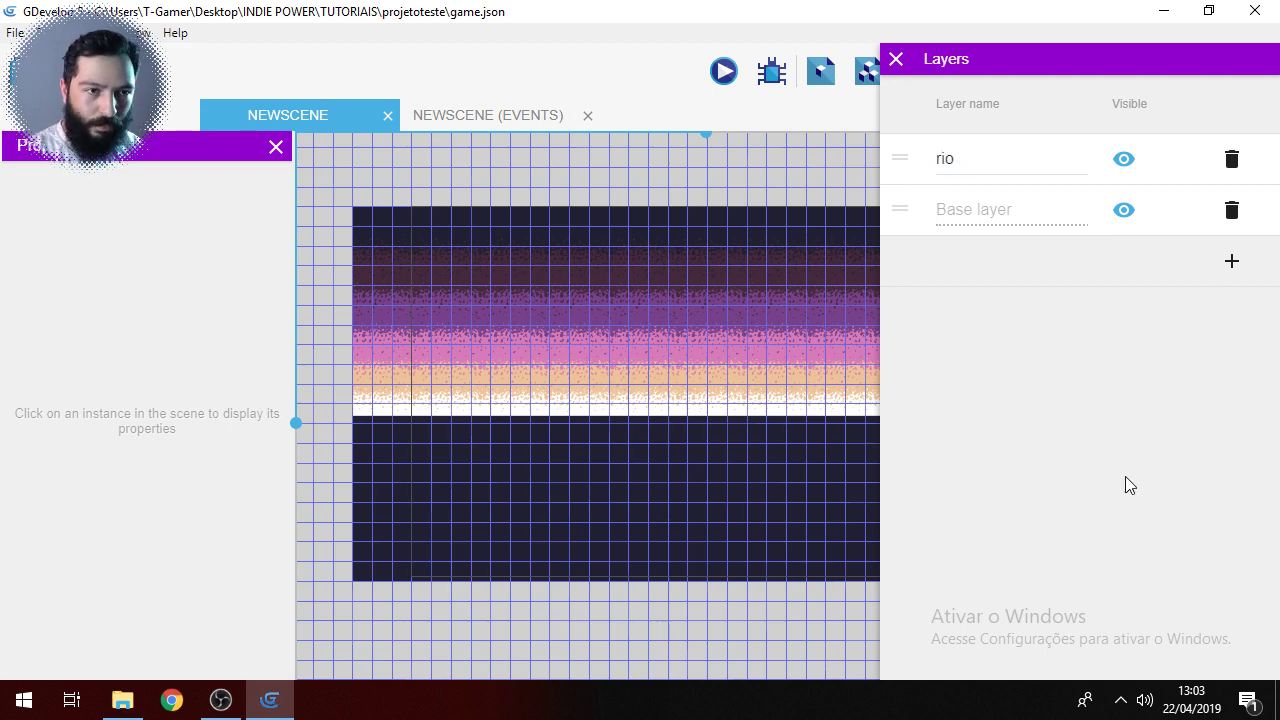
pyautogui.click(896, 59)
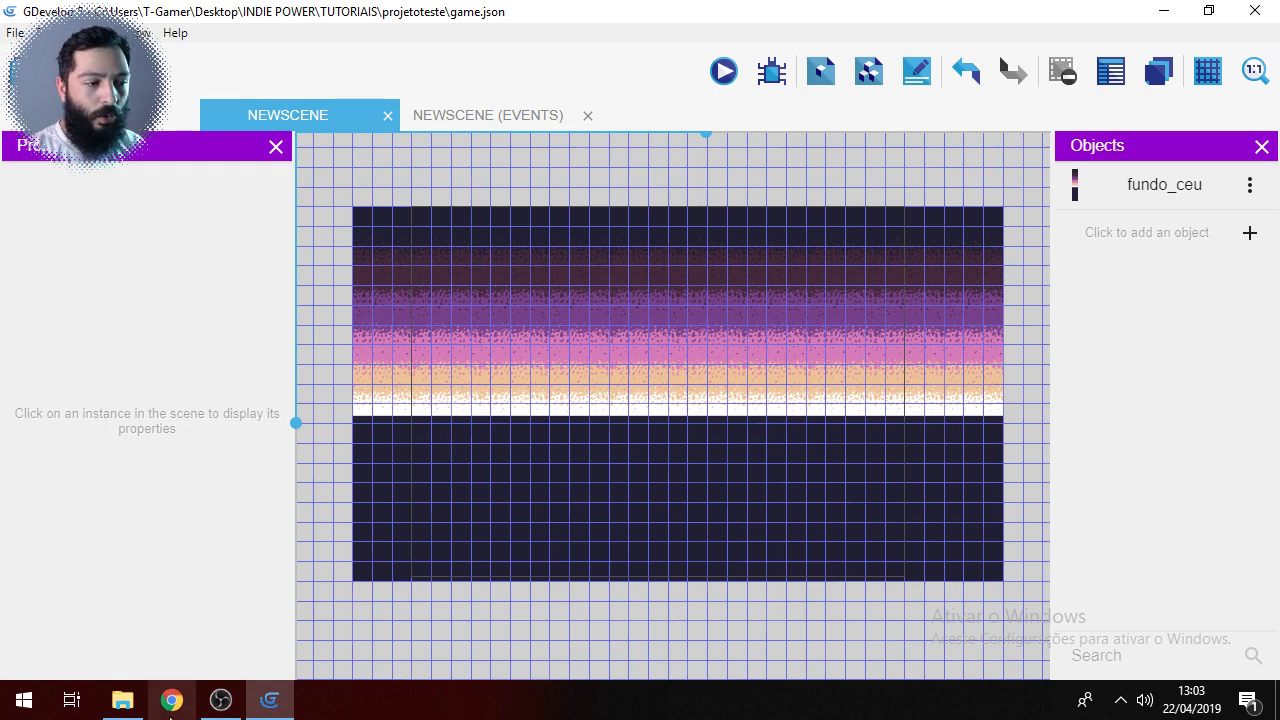
pyautogui.click(218, 700)
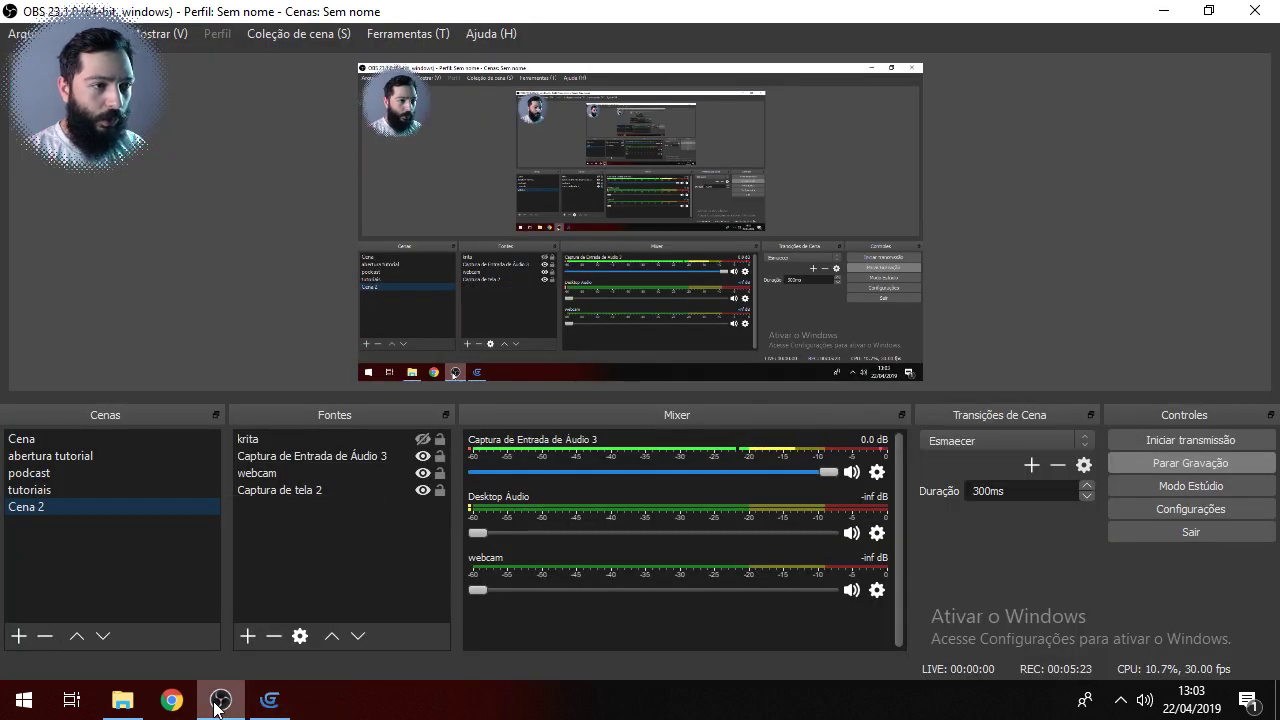
pyautogui.moveTo(276, 713)
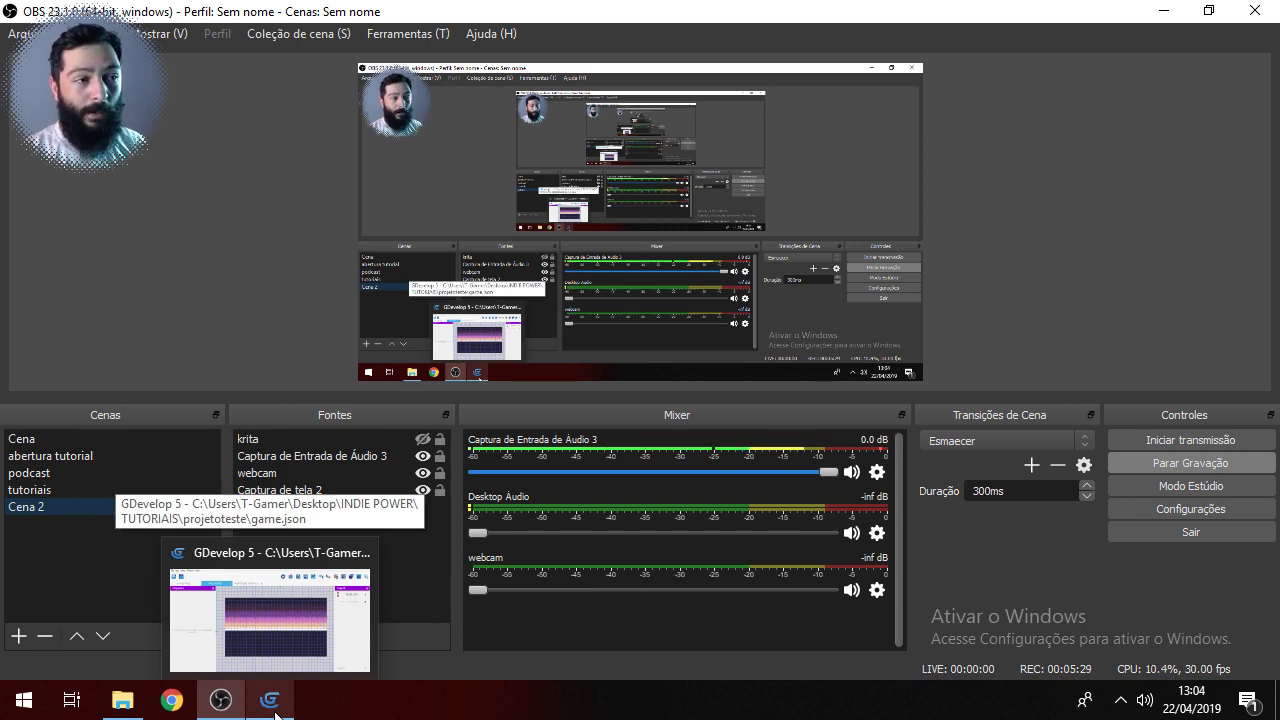
pyautogui.click(270, 702)
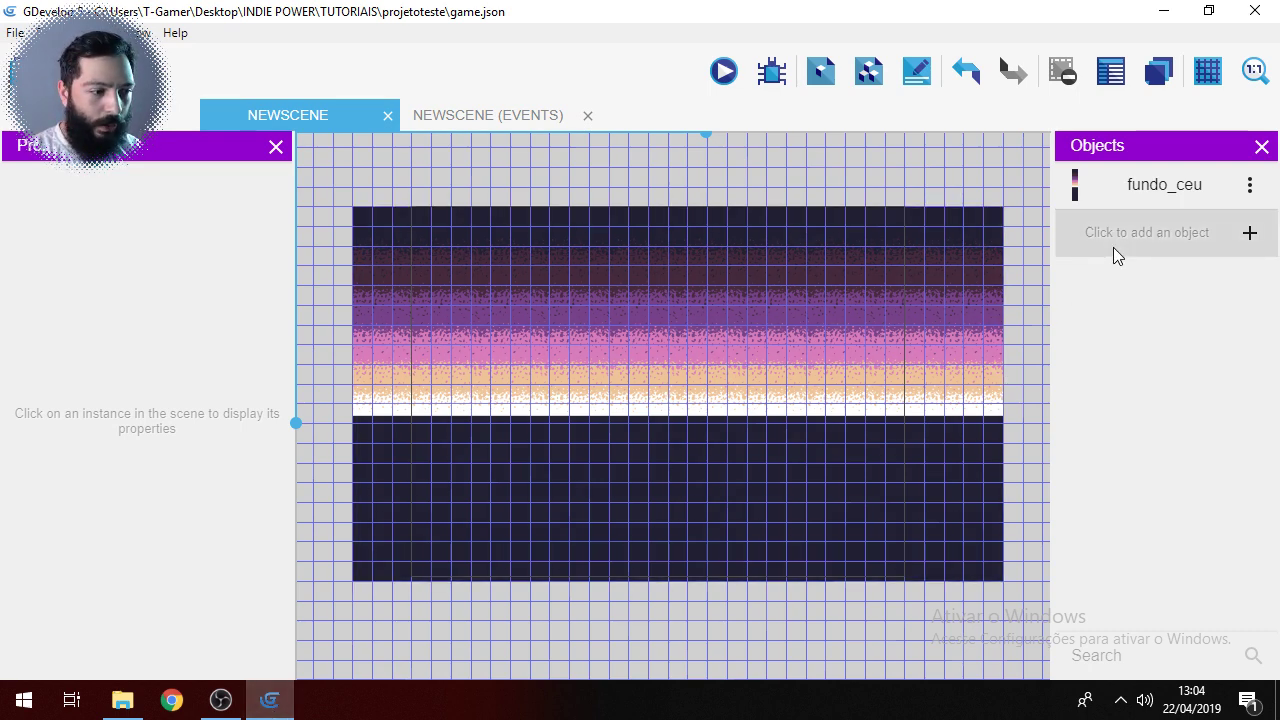
# Step: Look over the river images in the fase3 folder in File Explorer, and add a Tiled Sprite object named rio_1
pyautogui.click(122, 701)
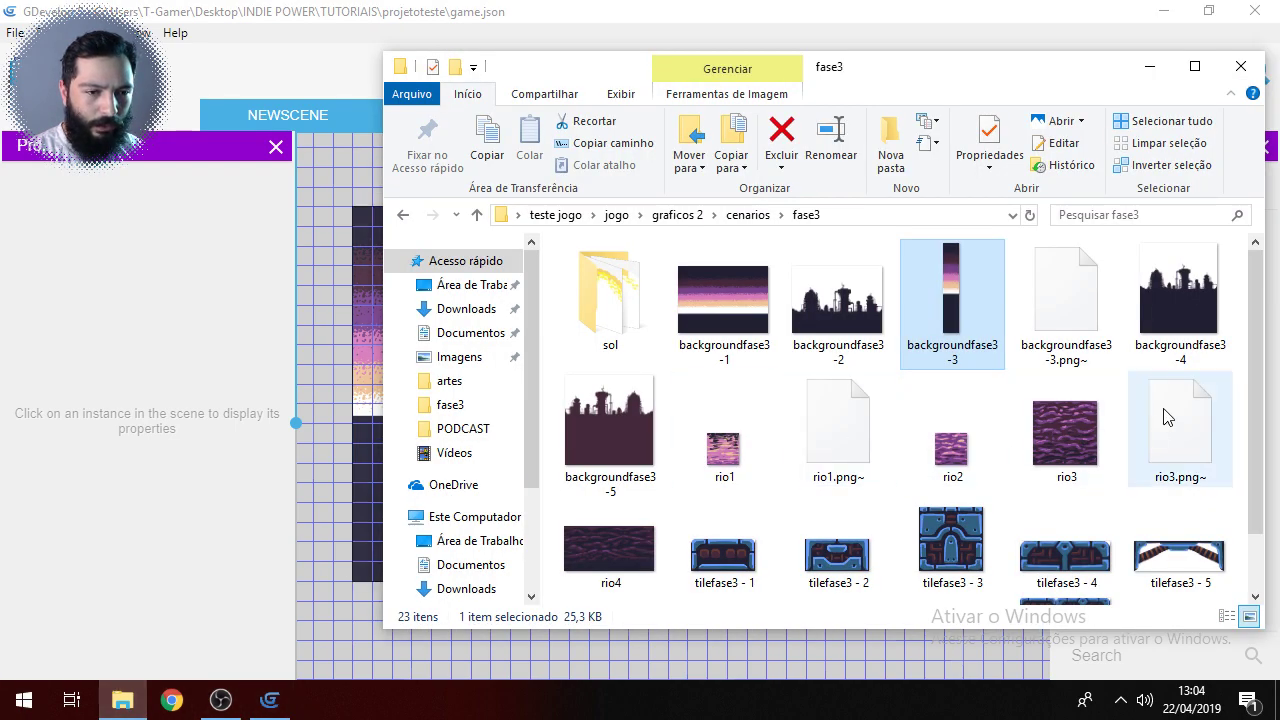
pyautogui.scroll(-1, 1093, 390)
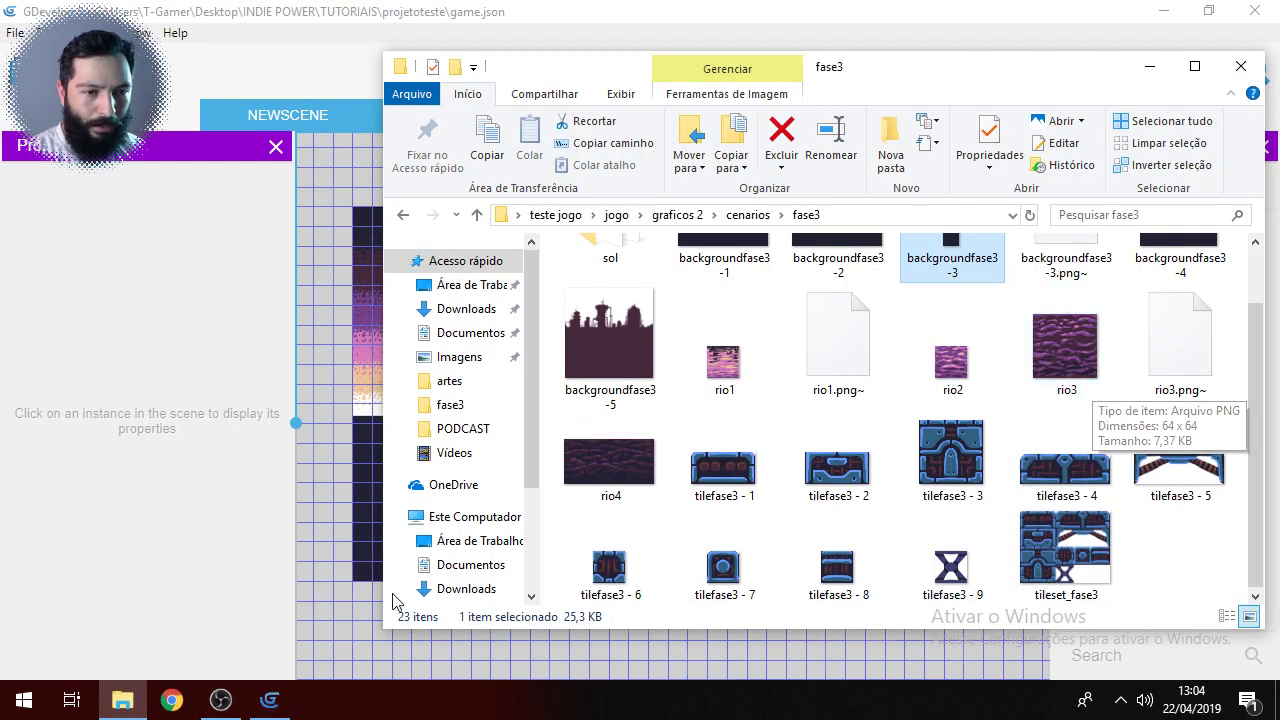
pyautogui.click(642, 12)
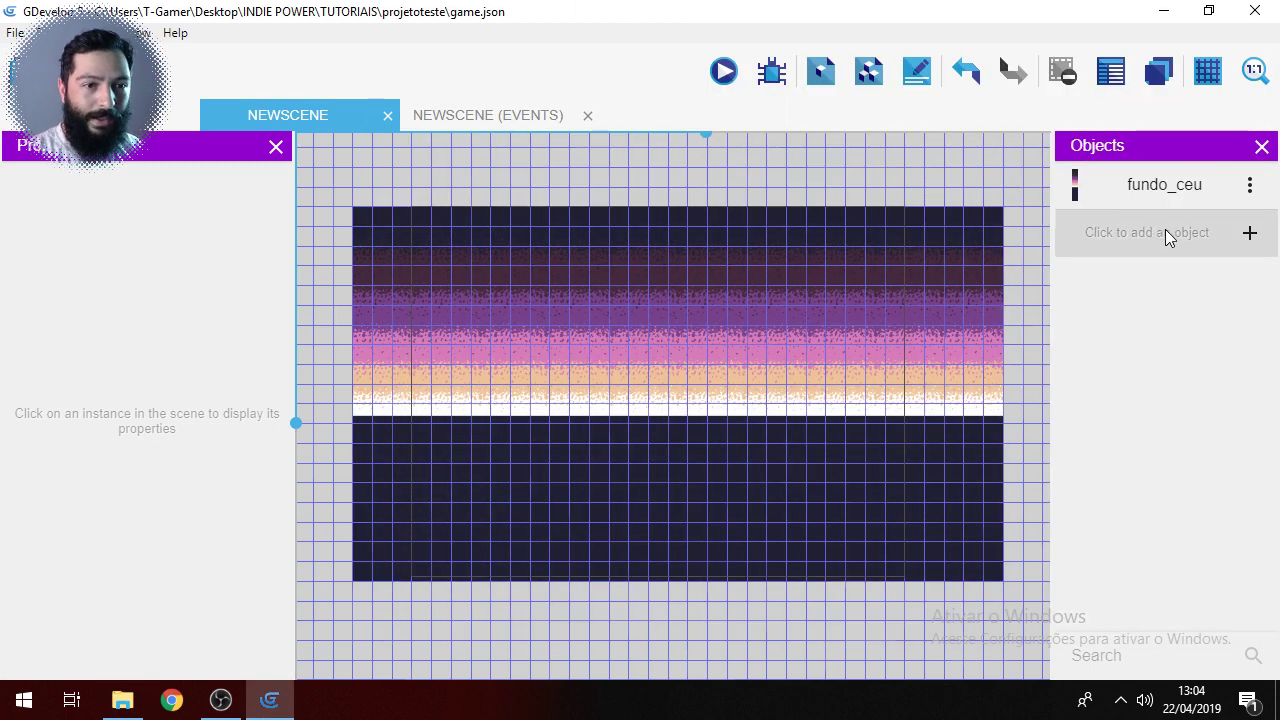
pyautogui.click(1183, 240)
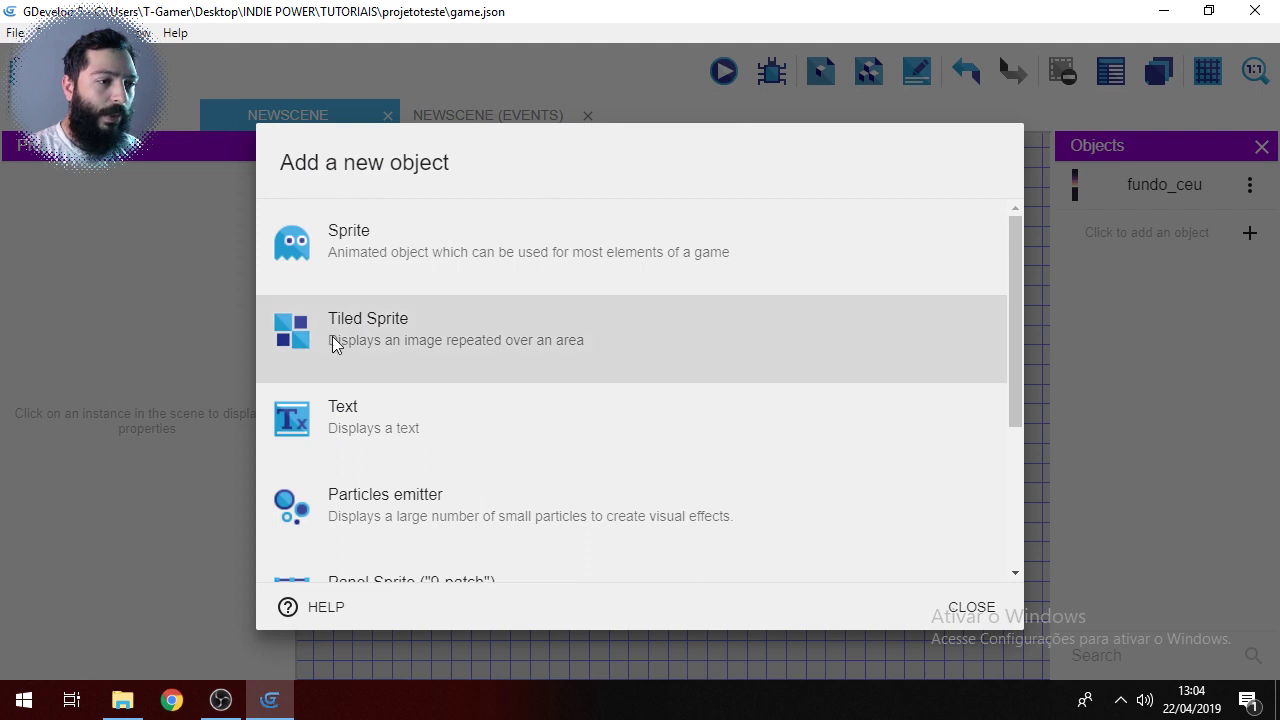
pyautogui.click(332, 337)
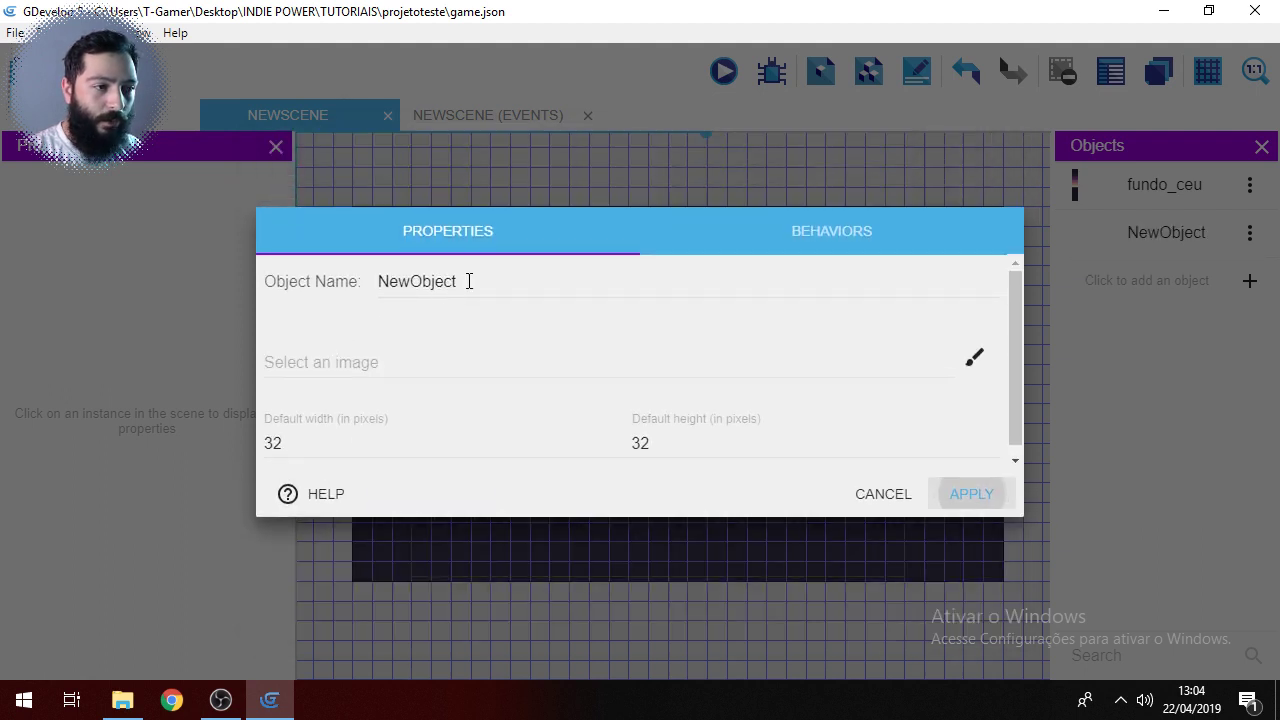
pyautogui.moveTo(469, 281); pyautogui.dragTo(348, 293)
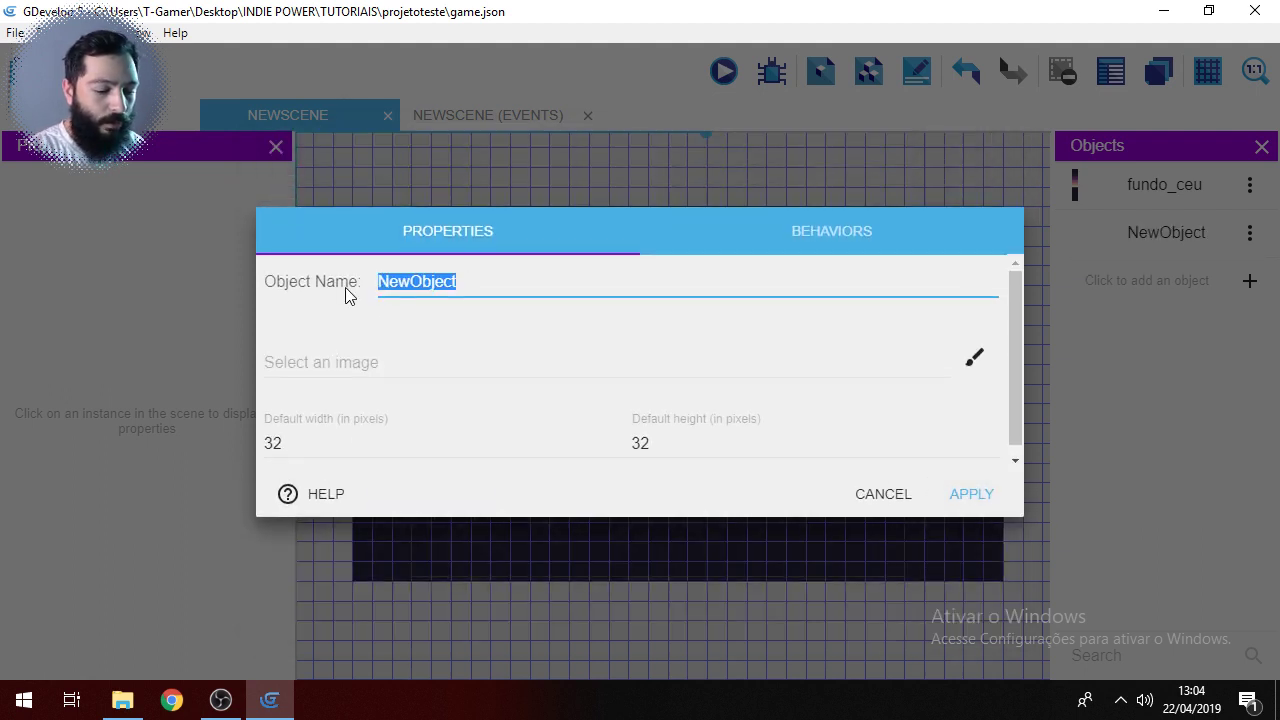
pyautogui.write('rio_1')
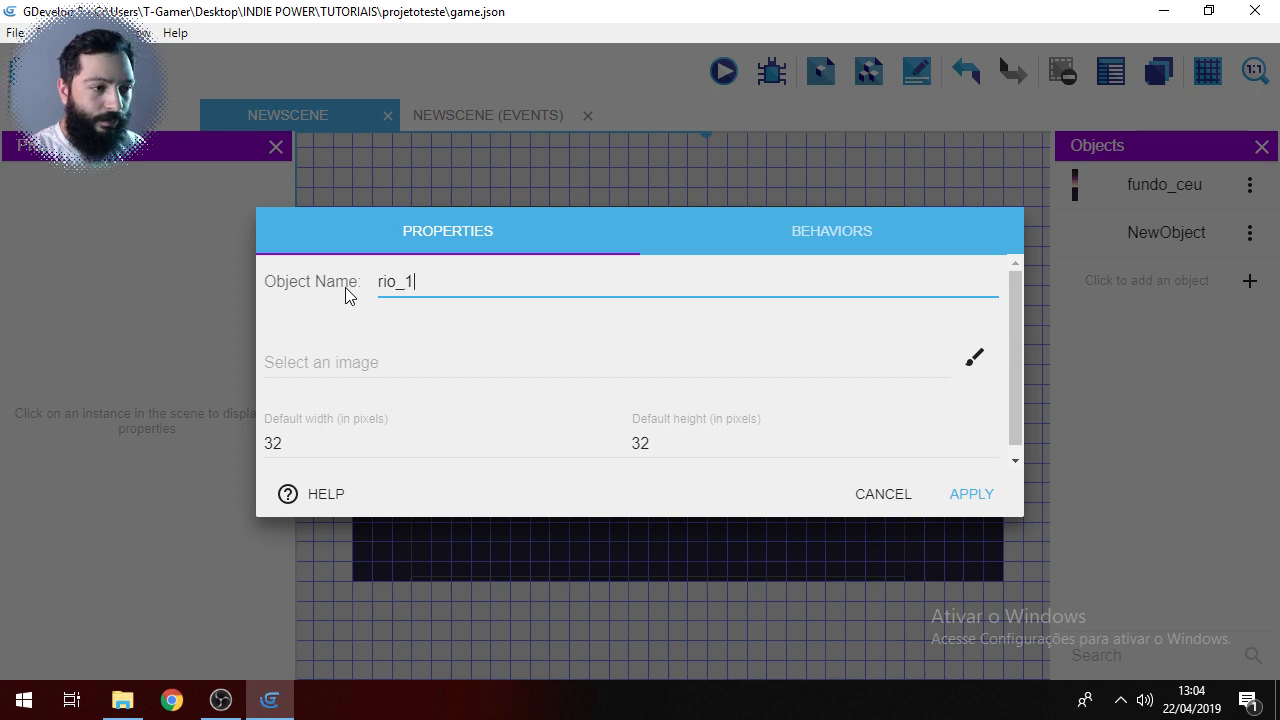
# Step: Set the image of rio_1 to rio1.png from the cenarios\fase3 folder
pyautogui.click(357, 366)
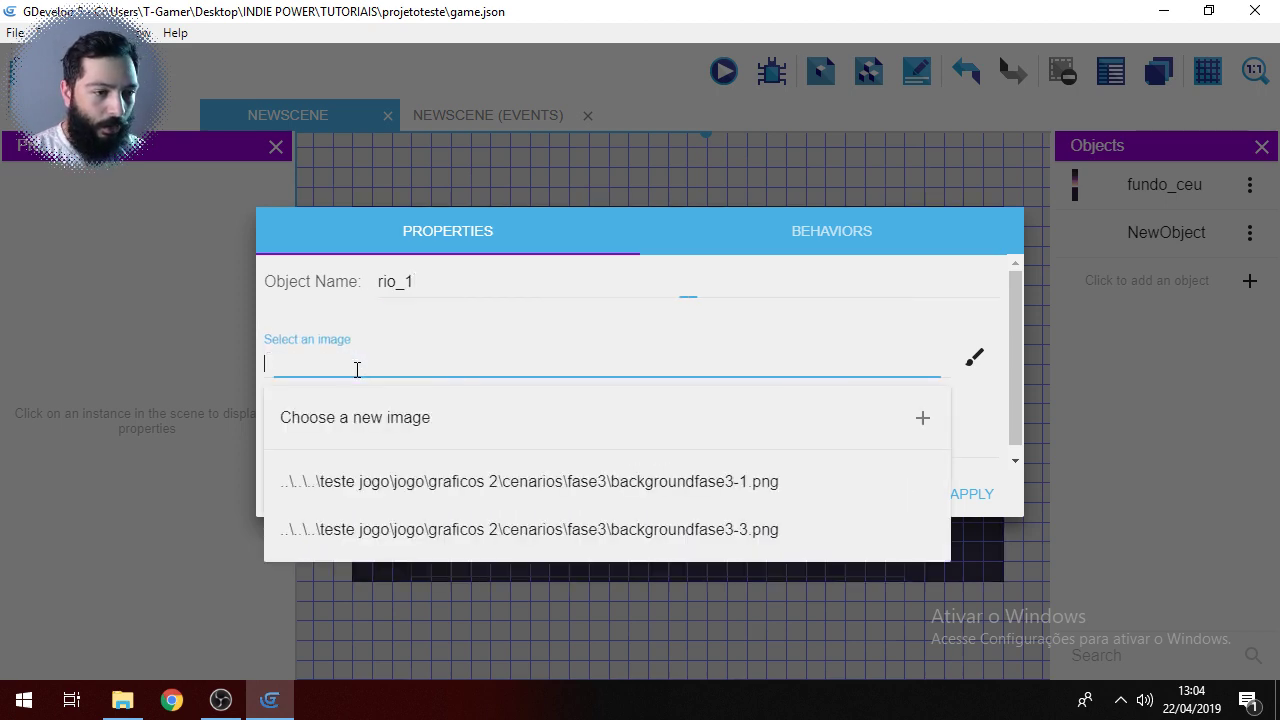
pyautogui.click(391, 413)
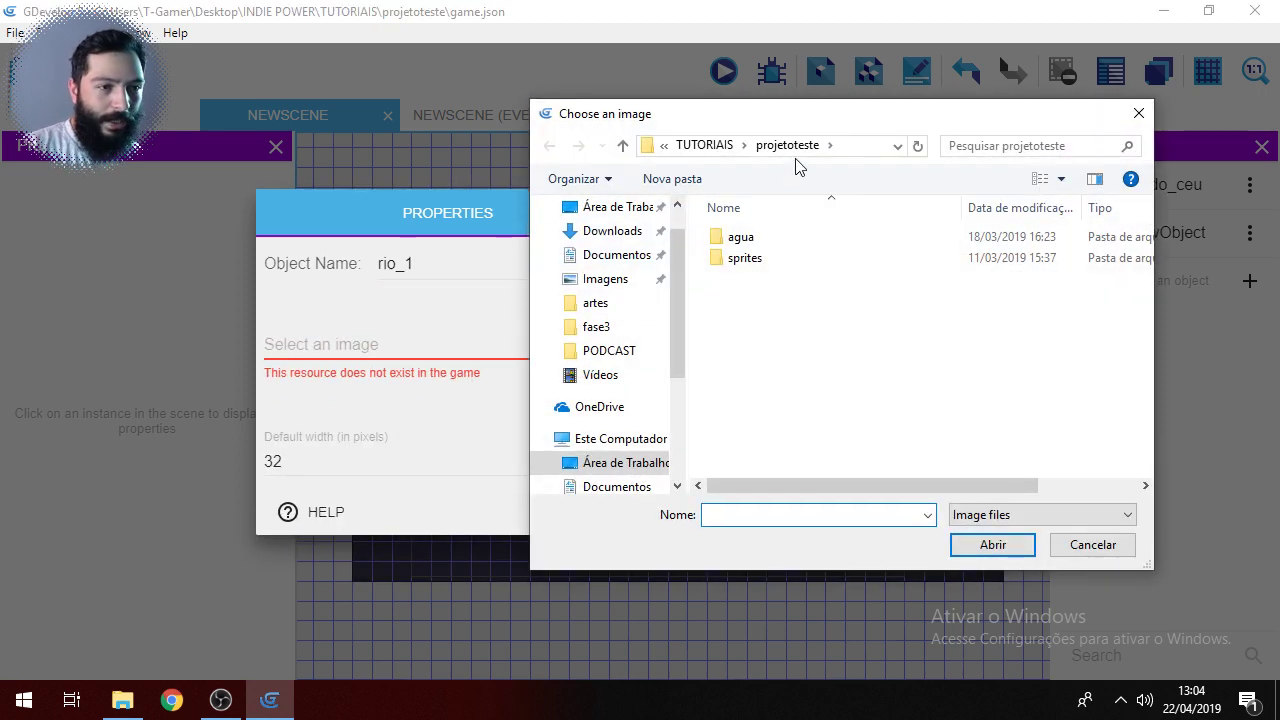
pyautogui.click(857, 147)
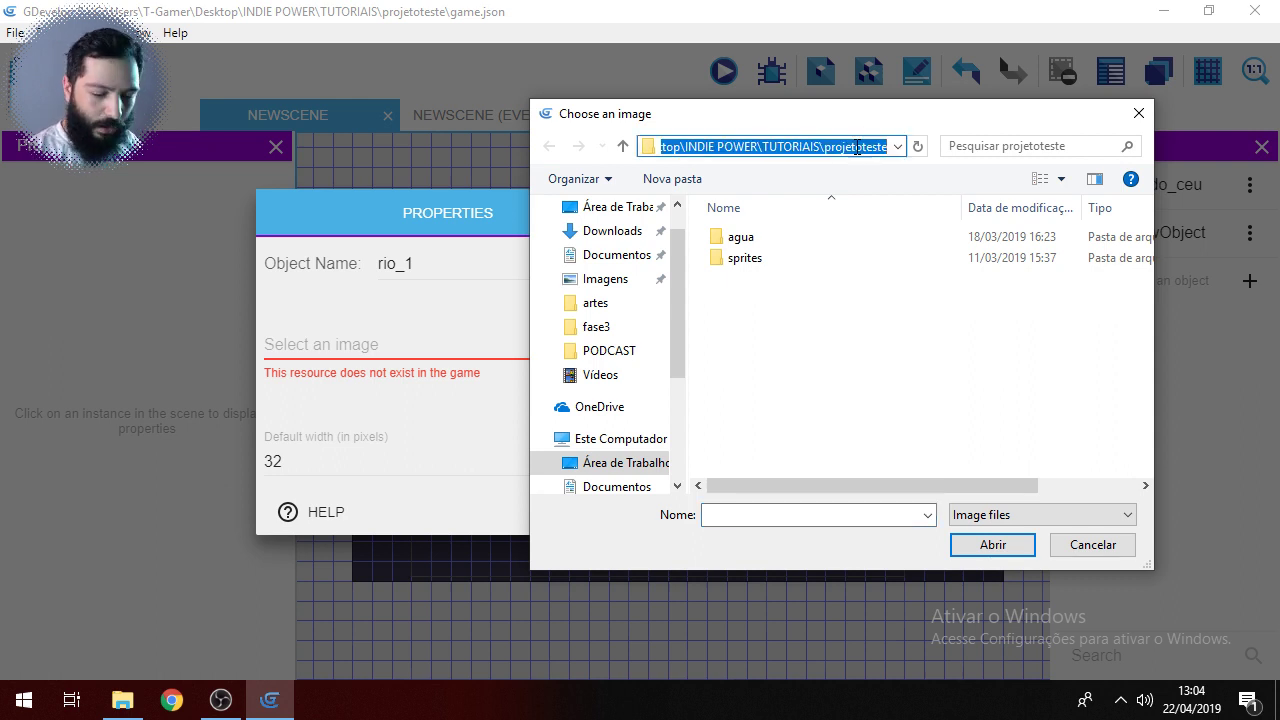
pyautogui.hotkey('ctrl', 'v')
pyautogui.press('Return')
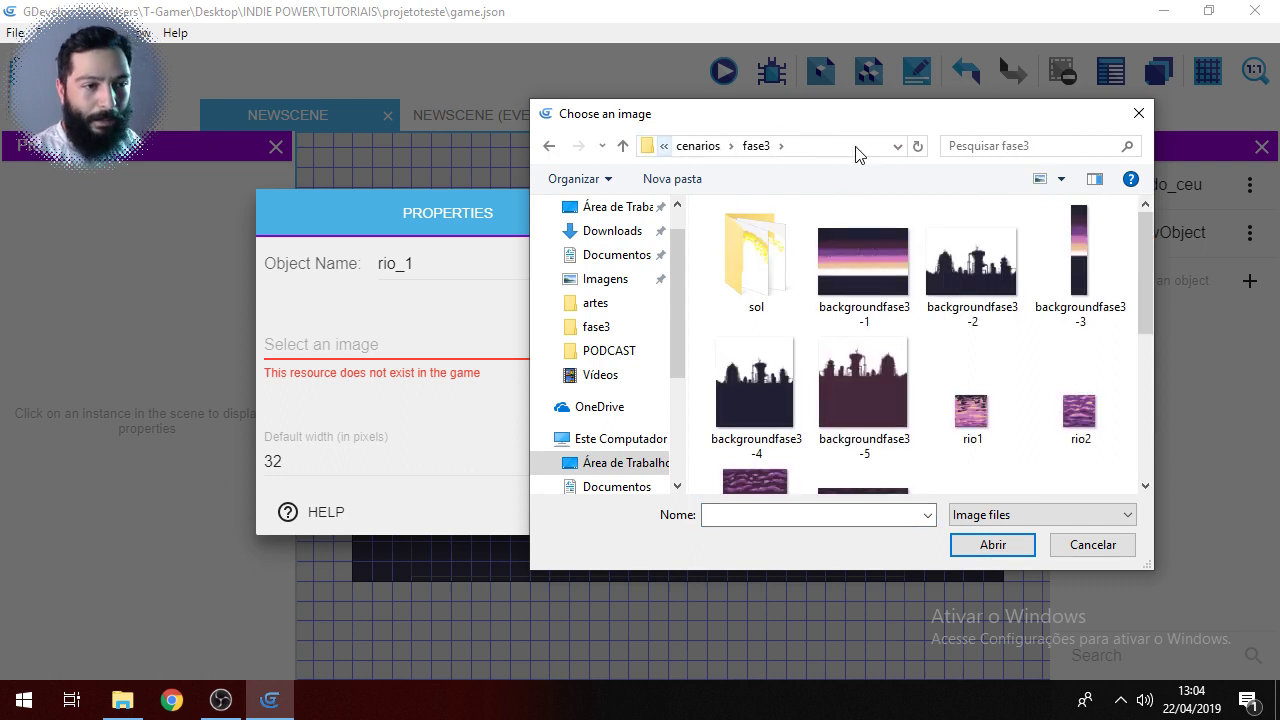
pyautogui.click(985, 430)
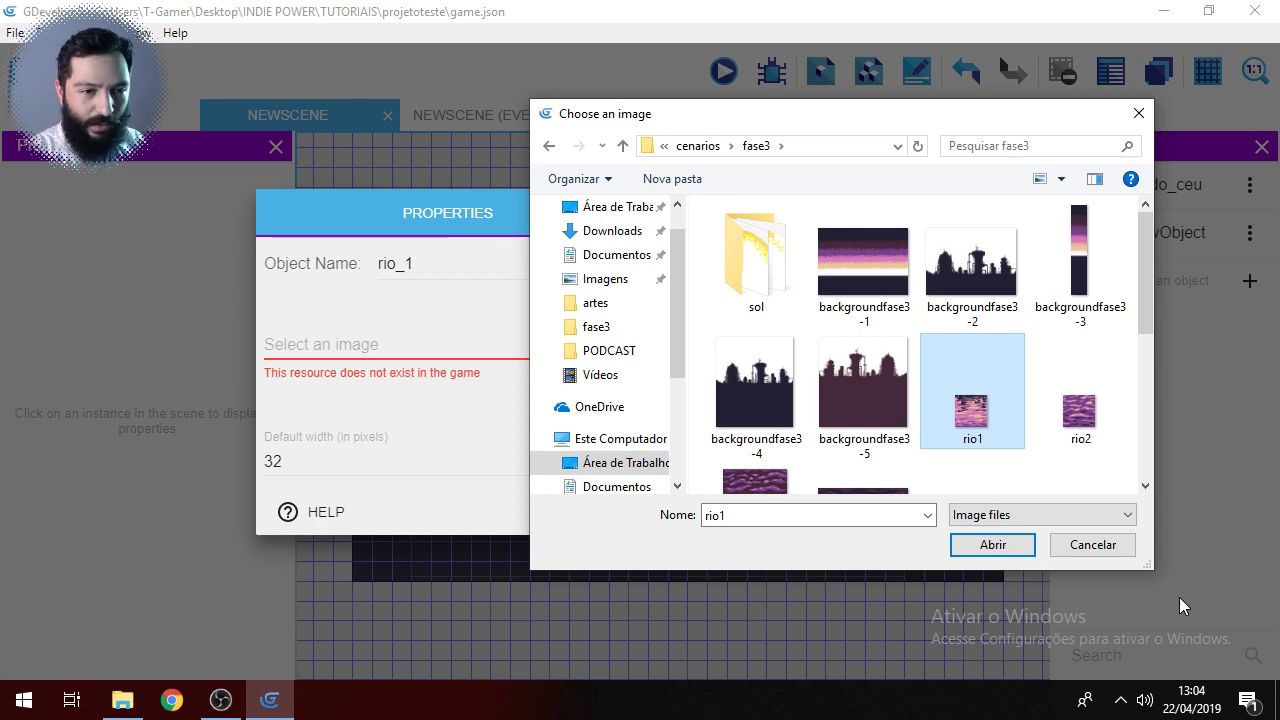
pyautogui.click(1000, 552)
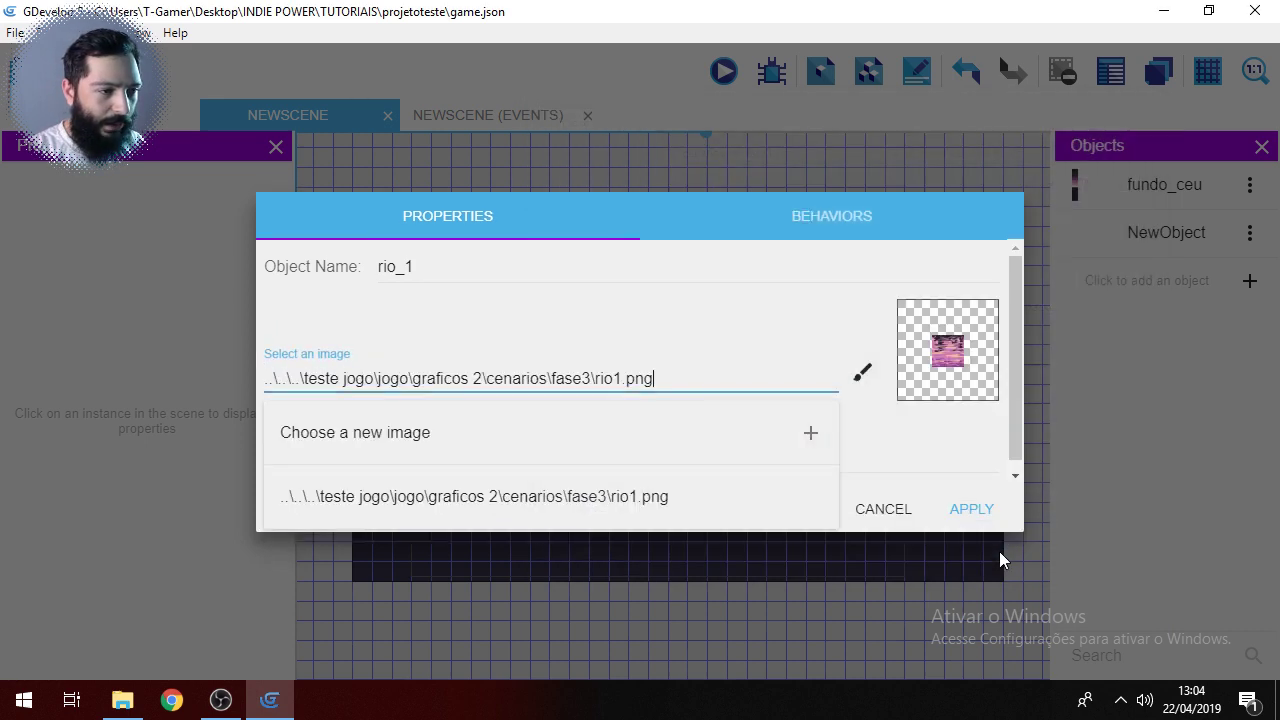
pyautogui.click(780, 343)
# Step: Check the rio1 image's dimensions in File Explorer, and apply the rio_1 object's settings with its default size
pyautogui.click(122, 700)
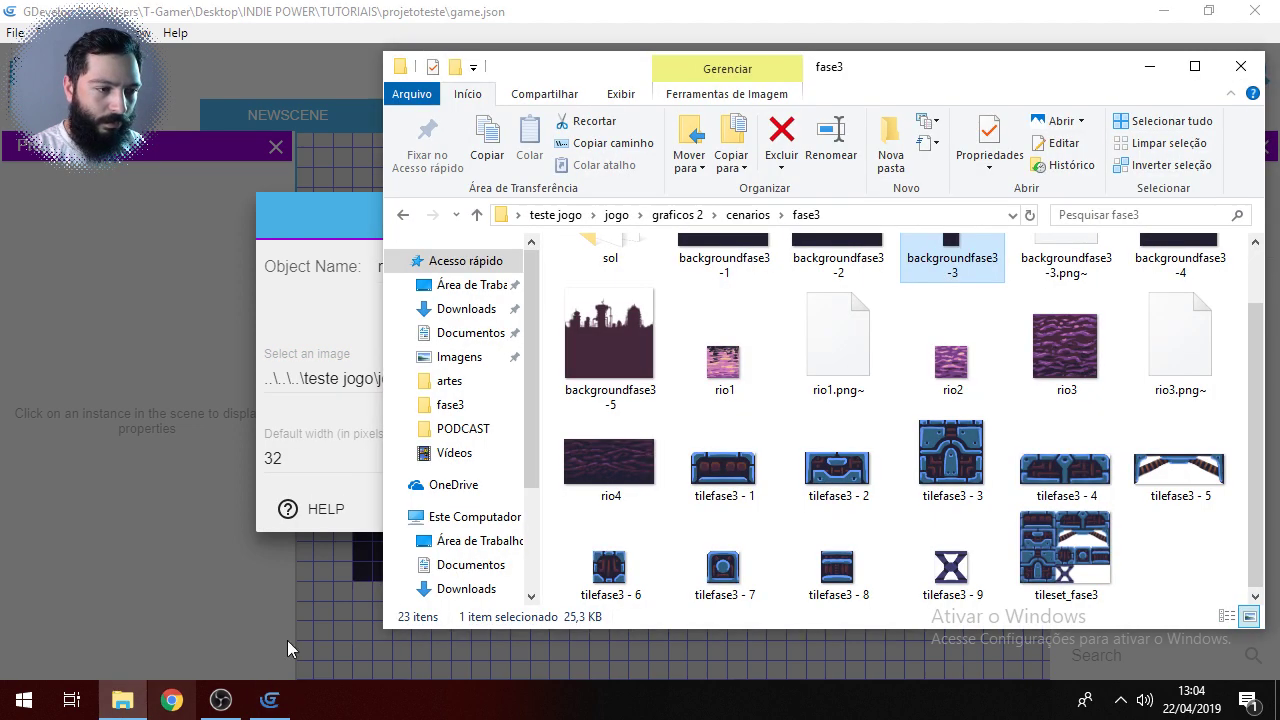
pyautogui.click(718, 380)
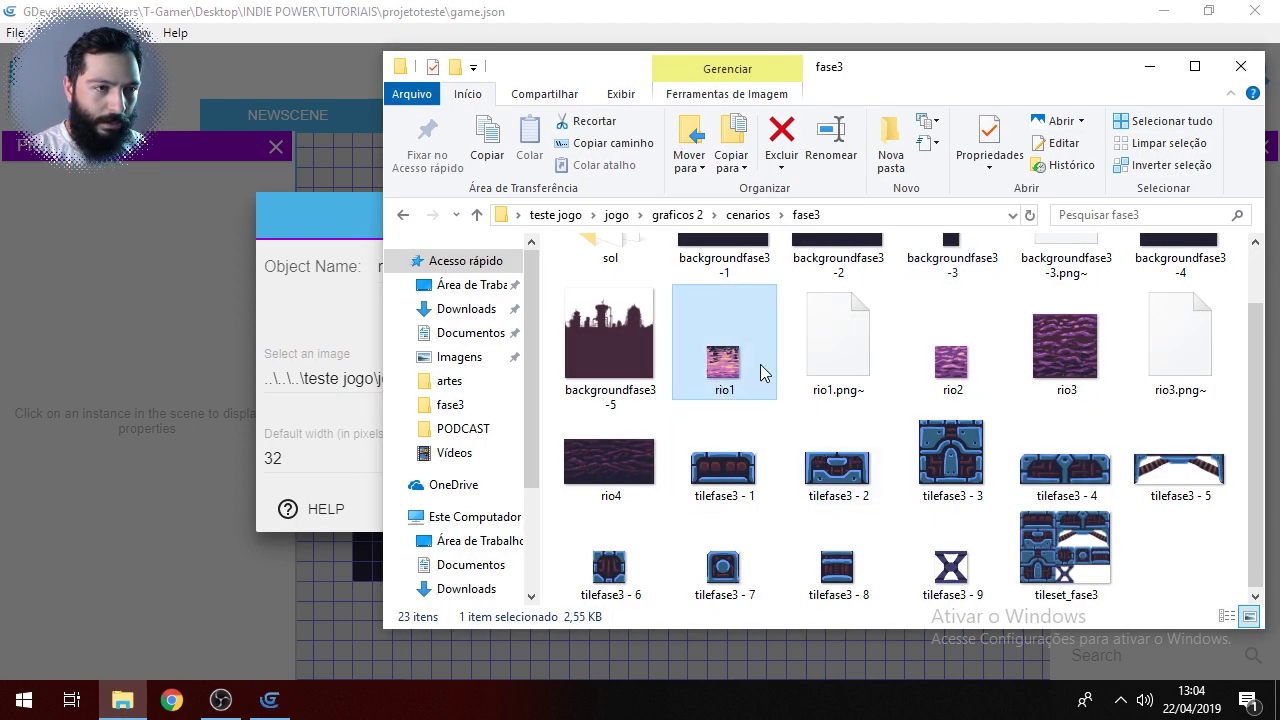
pyautogui.click(770, 6)
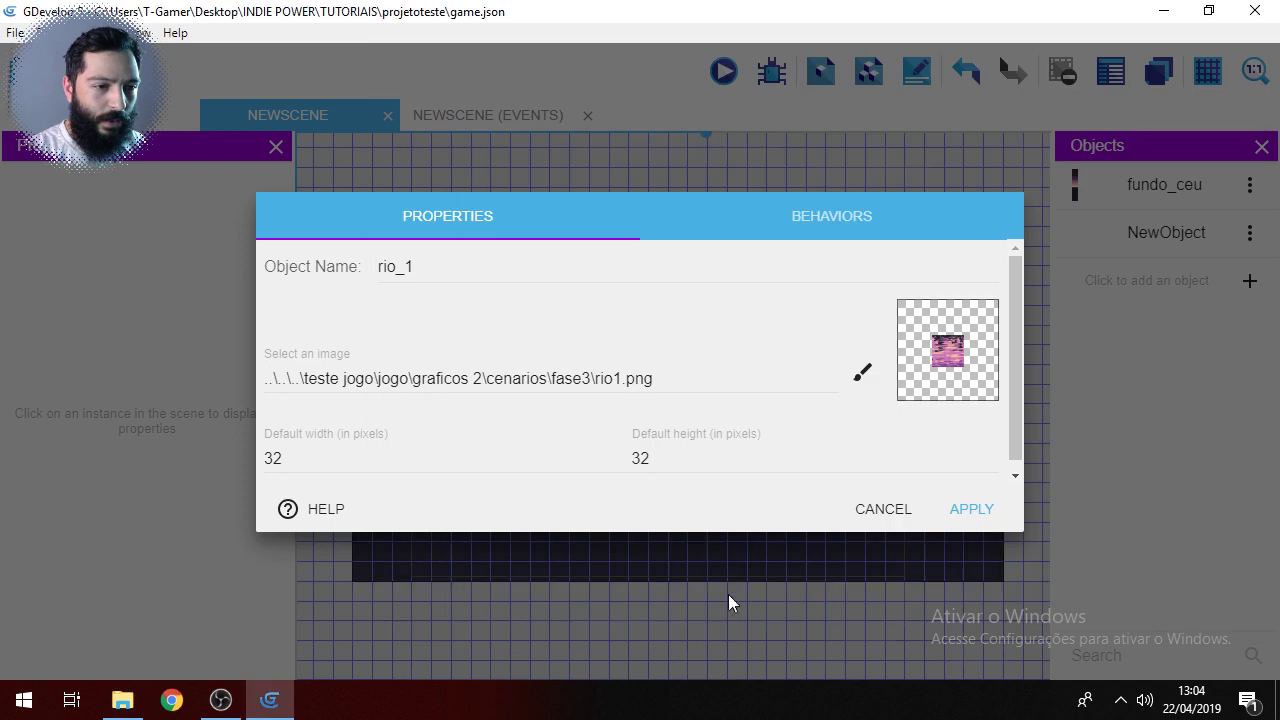
pyautogui.click(976, 510)
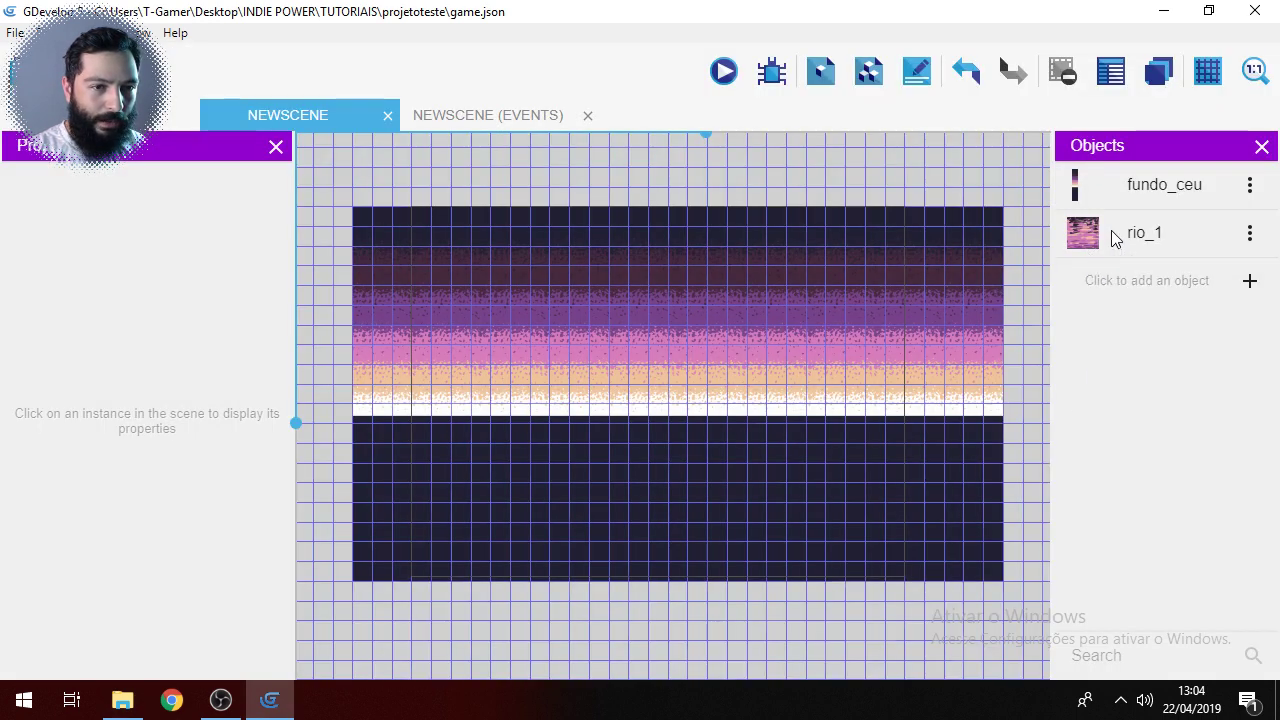
# Step: Place an instance of rio_1 at X -96, Y 352 just below the sky's white band, and assign it to the rio layer
pyautogui.moveTo(1112, 234); pyautogui.dragTo(223, 435)
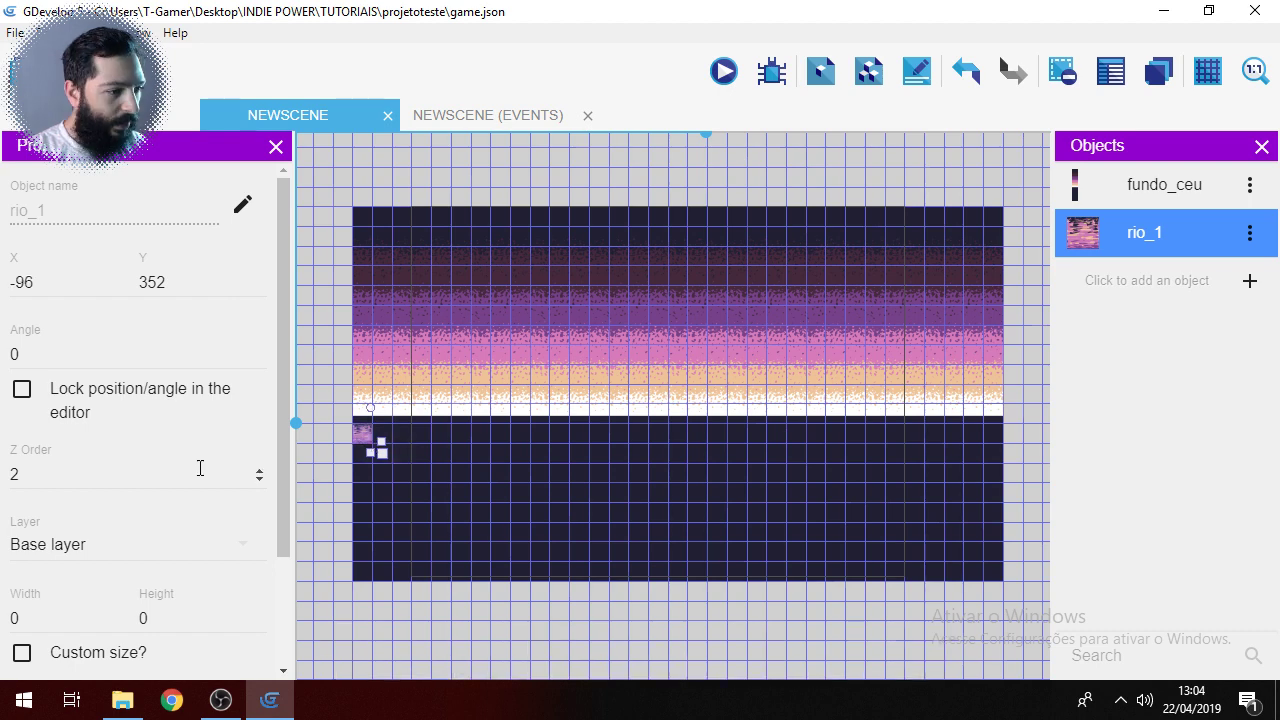
pyautogui.click(62, 544)
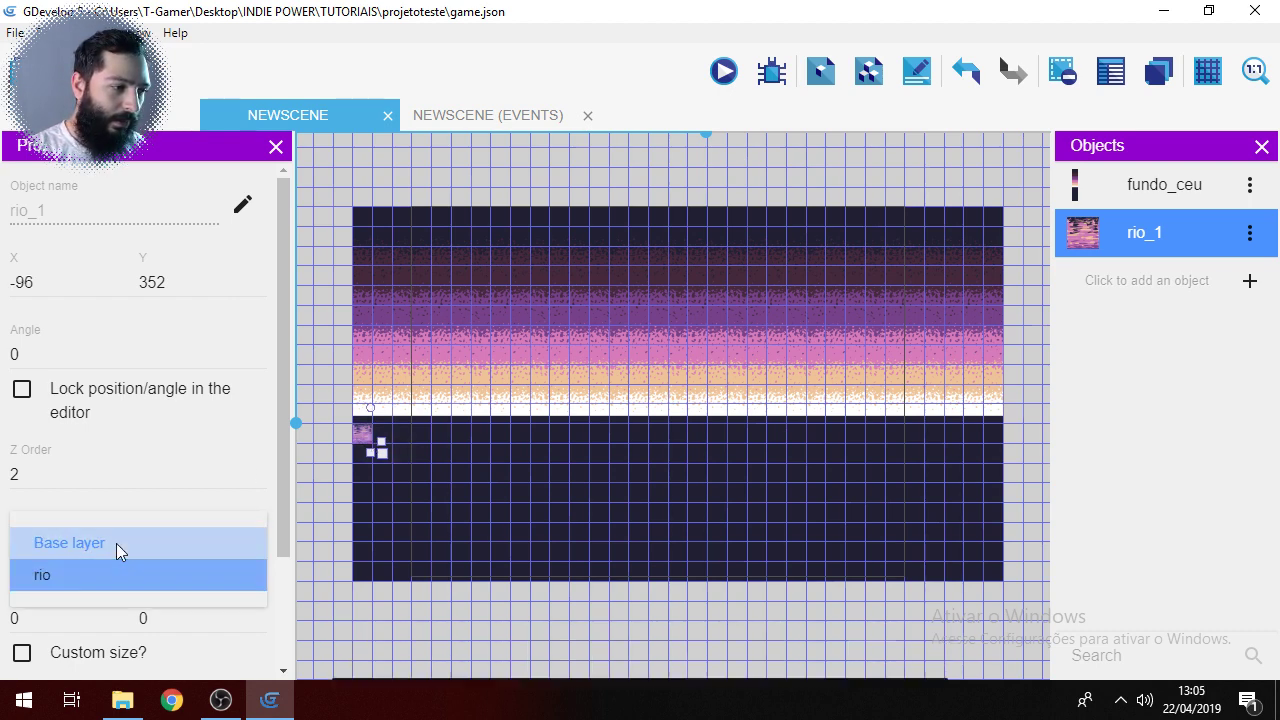
pyautogui.click(80, 577)
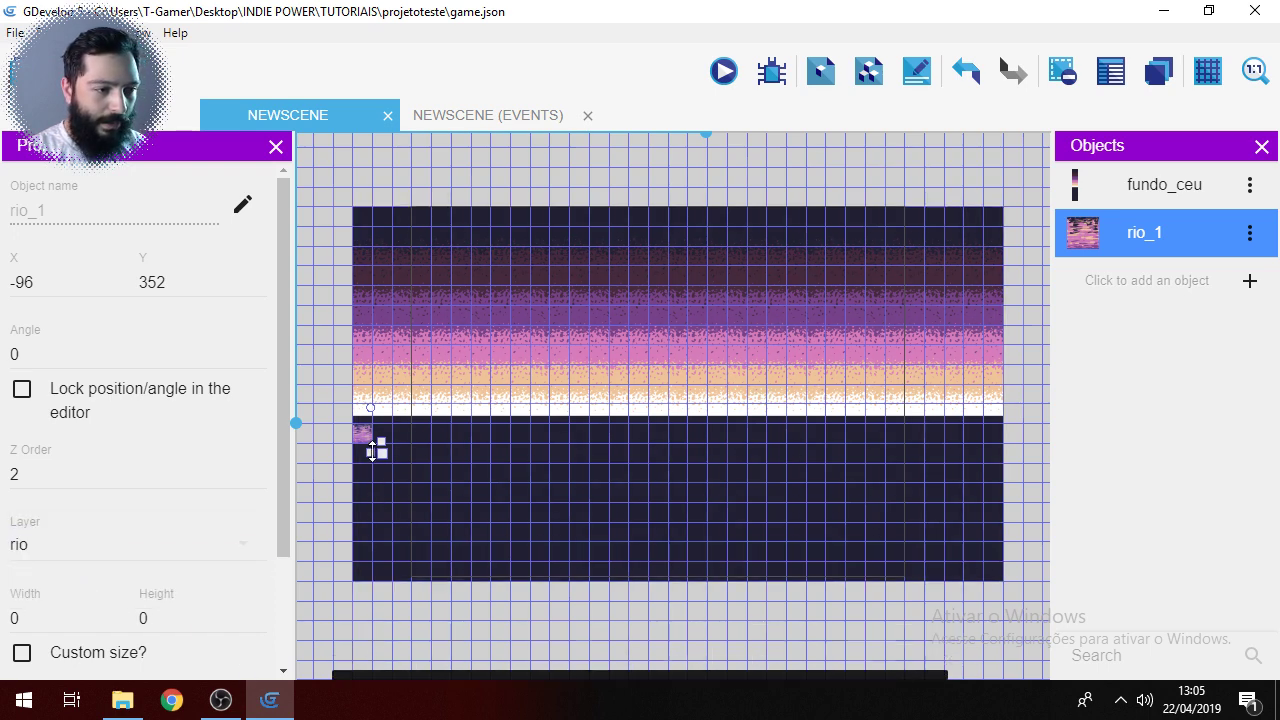
# Step: Stretch the rio_1 instance horizontally to span the full width of the sky background, and deselect it
pyautogui.moveTo(375, 450); pyautogui.dragTo(1013, 445)
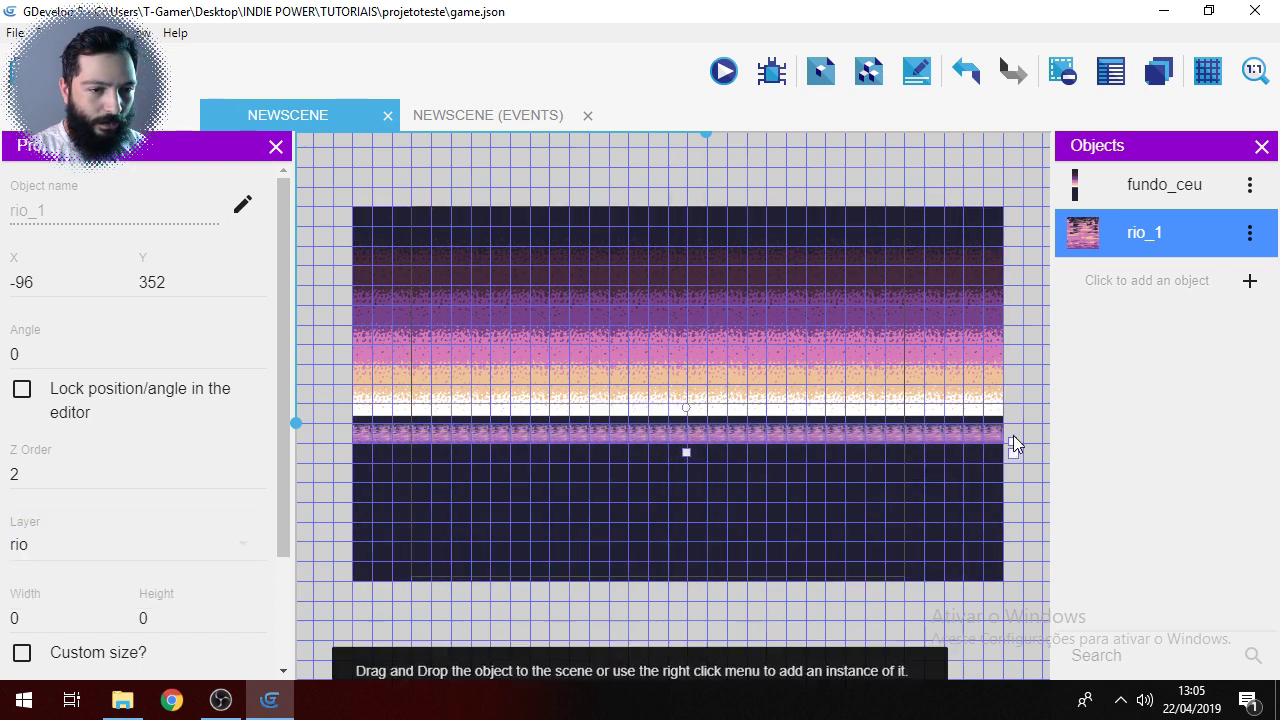
pyautogui.click(900, 620)
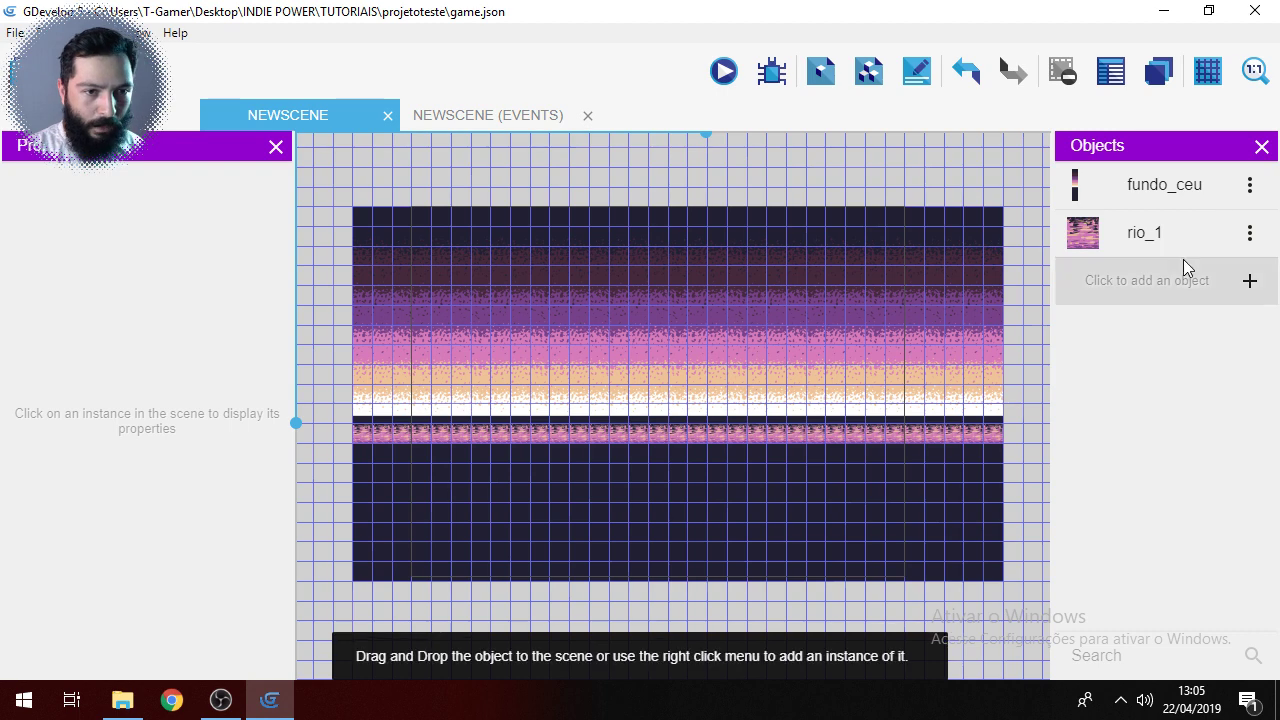
# Step: Add another Tiled Sprite object and name it rio_2
pyautogui.click(1149, 289)
pyautogui.click(494, 330)
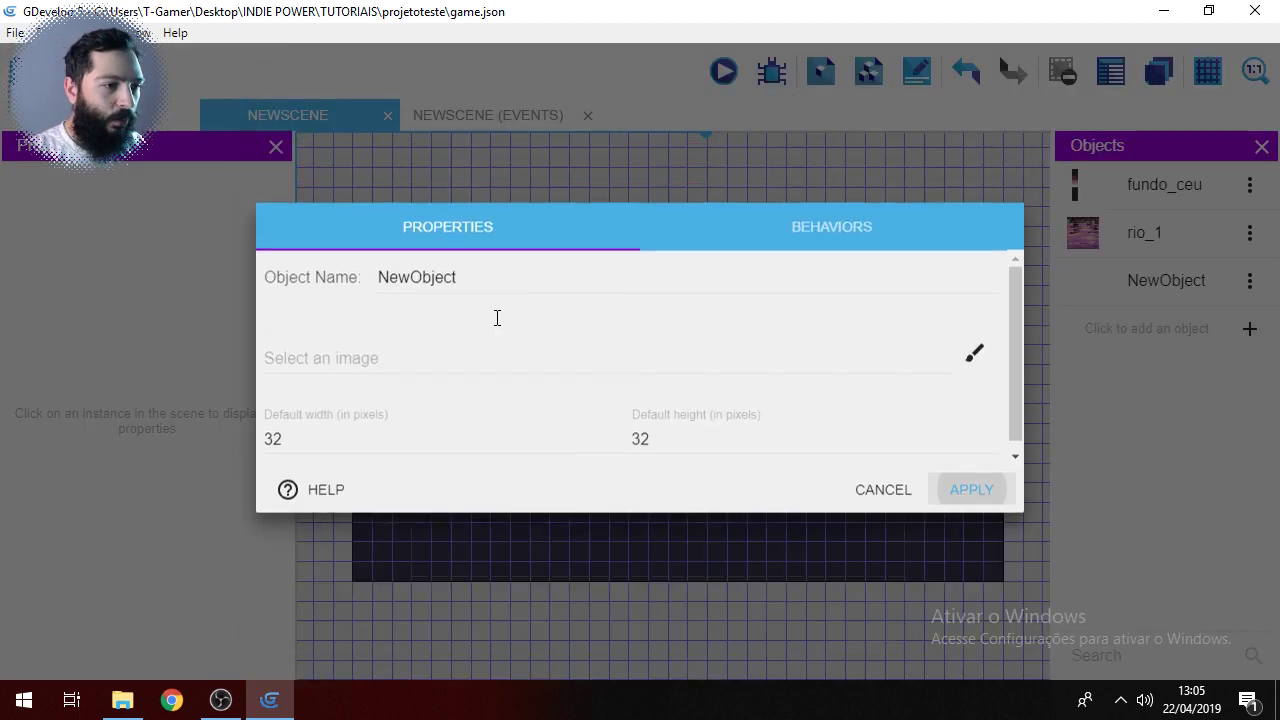
pyautogui.moveTo(520, 283); pyautogui.dragTo(349, 303)
pyautogui.write('r')
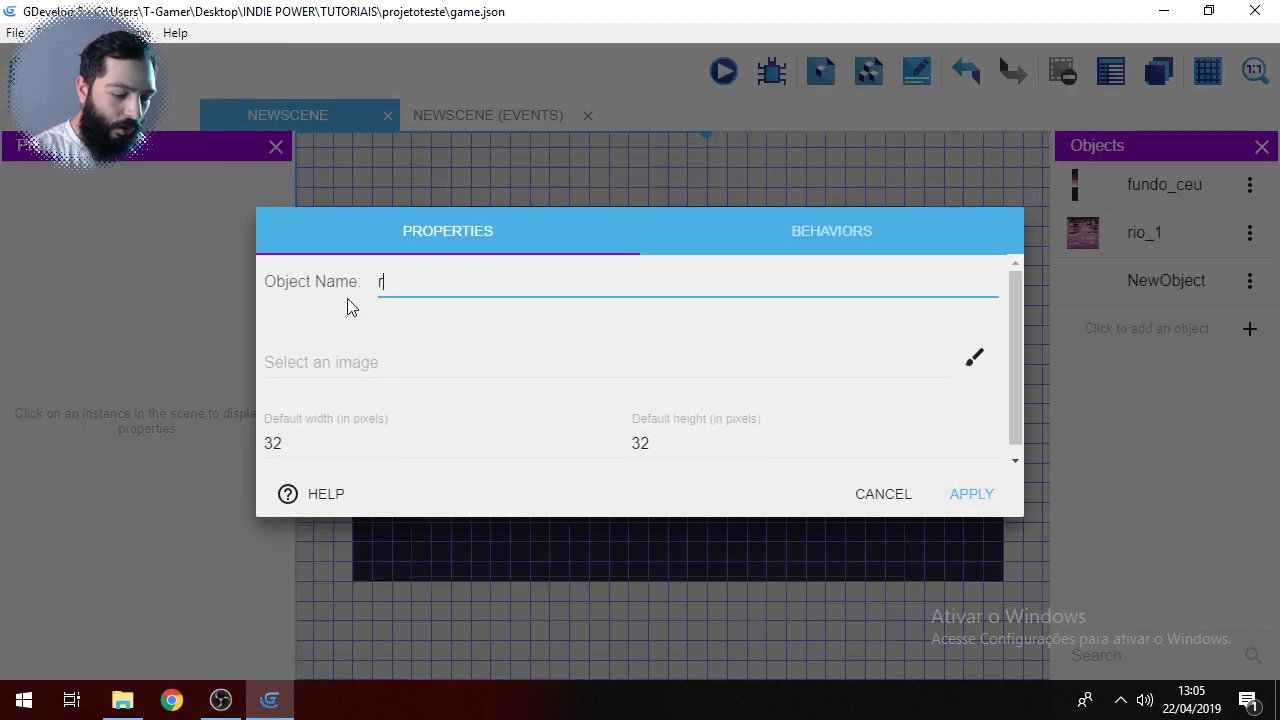
pyautogui.write('io_2')
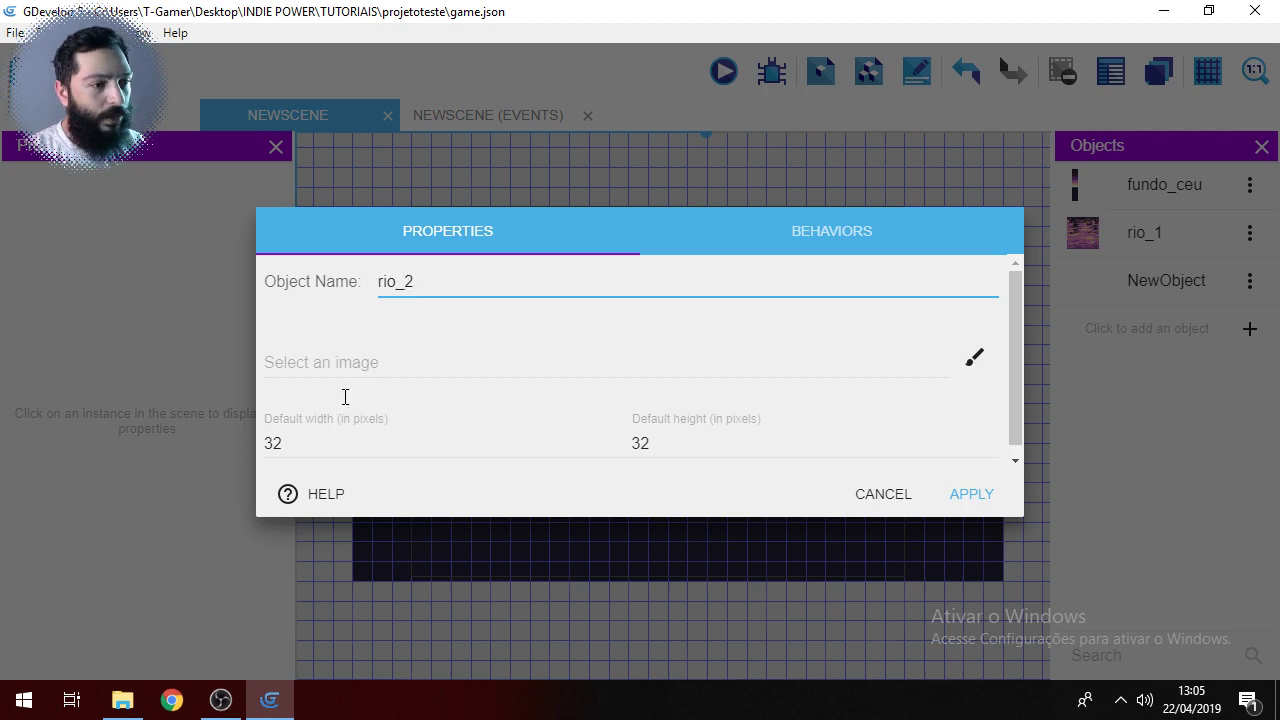
# Step: Choose rio2 from the cenarios\fase3 folder as the rio_2 object's image, and apply the settings with the default size
pyautogui.click(360, 360)
pyautogui.click(360, 417)
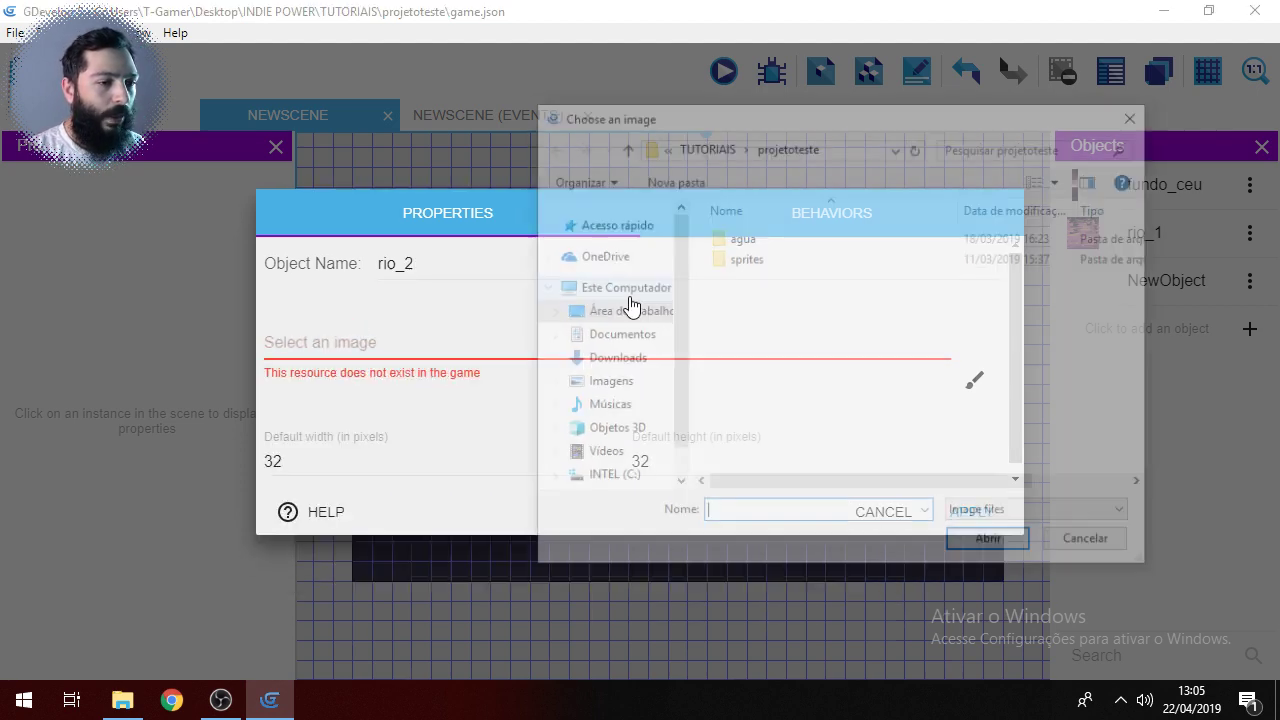
pyautogui.click(860, 148)
pyautogui.hotkey('ctrl', 'v')
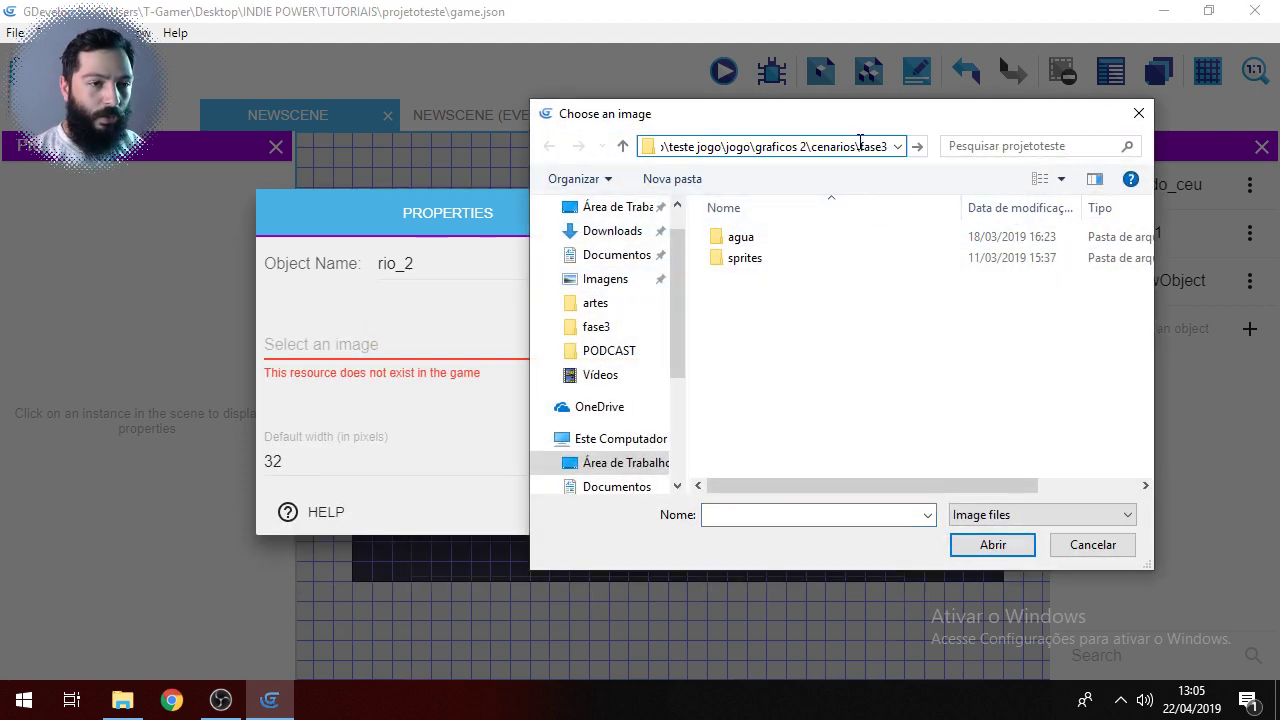
pyautogui.press('Return')
pyautogui.click(1082, 412)
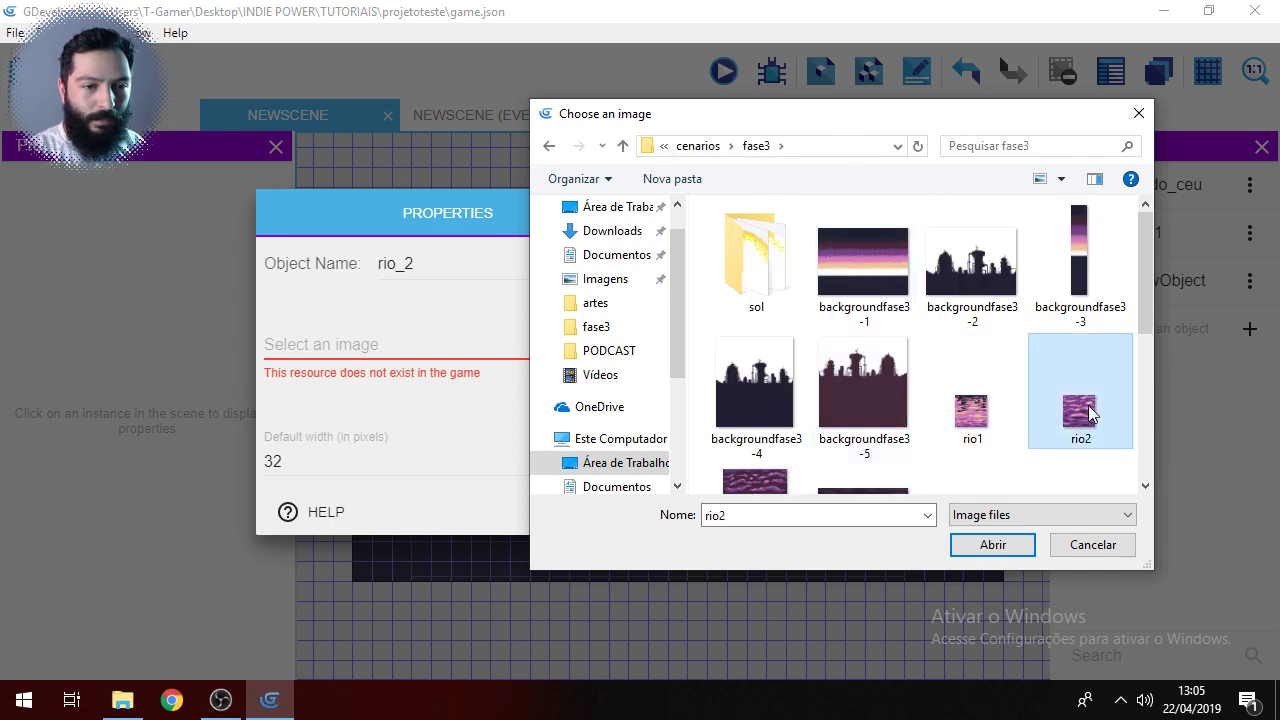
pyautogui.click(993, 546)
pyautogui.click(804, 273)
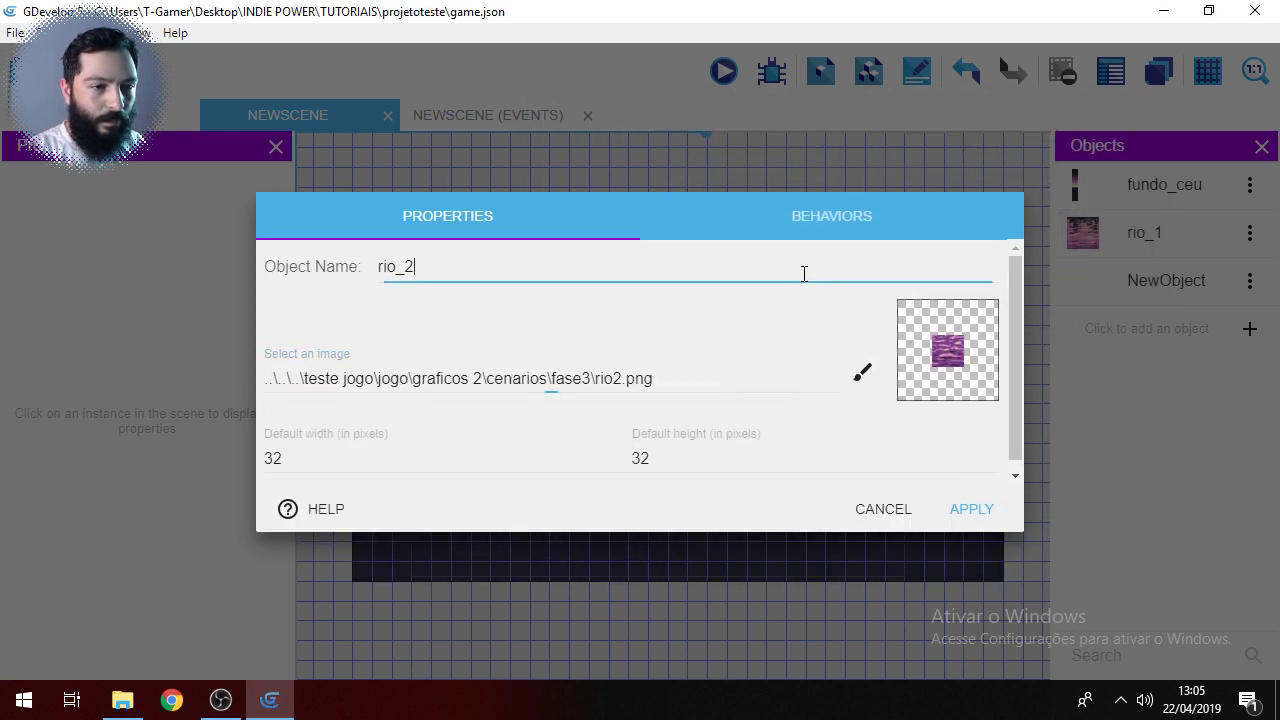
pyautogui.click(958, 508)
# Step: Place an instance of rio_2 directly below rio_1 at X -96, Y 384, and stretch it to the sky background's full width
pyautogui.moveTo(1143, 278); pyautogui.dragTo(1005, 447)
pyautogui.click(462, 532)
pyautogui.click(1029, 369)
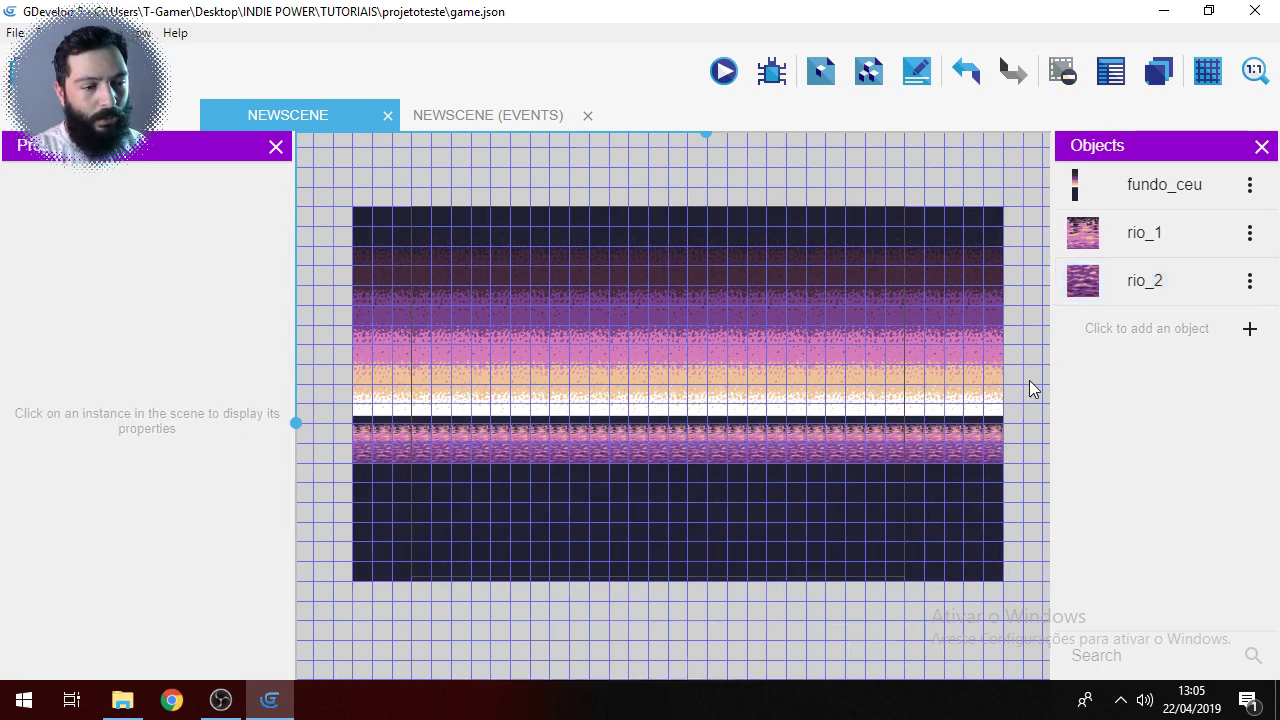
# Step: Add another Tiled Sprite object and name it rio_3
pyautogui.click(1113, 335)
pyautogui.click(401, 331)
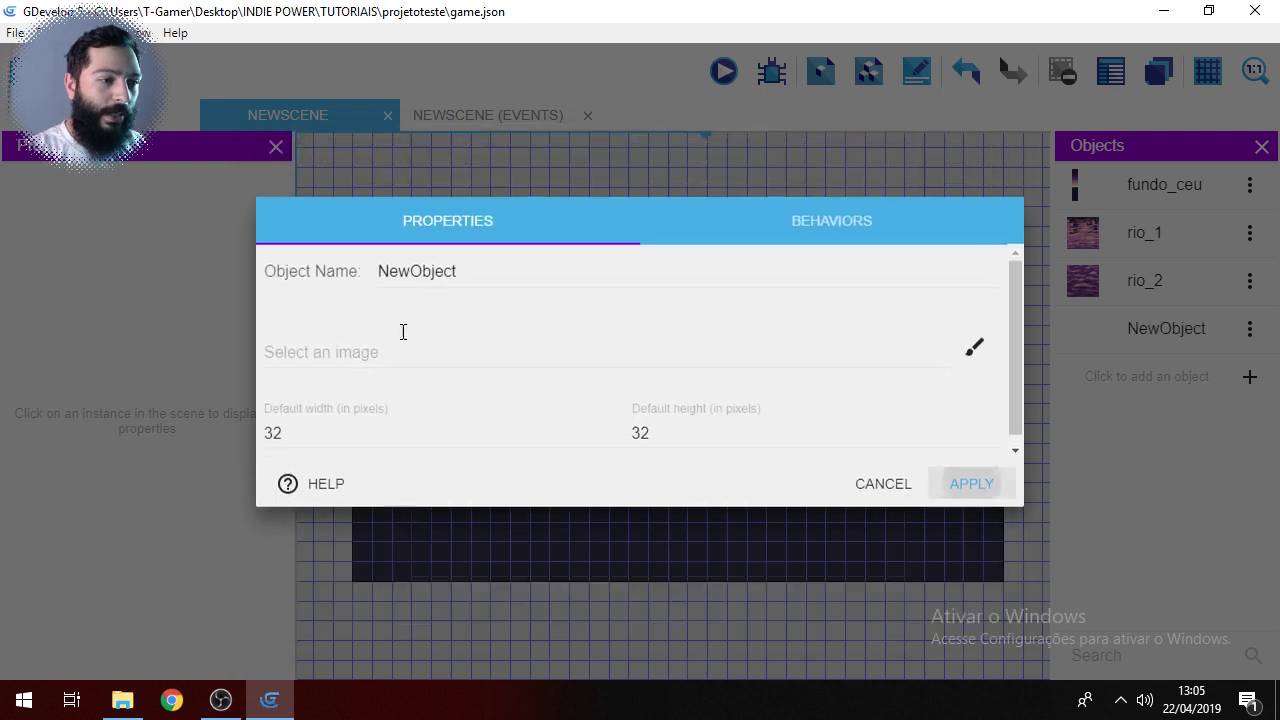
pyautogui.write('rio_3')
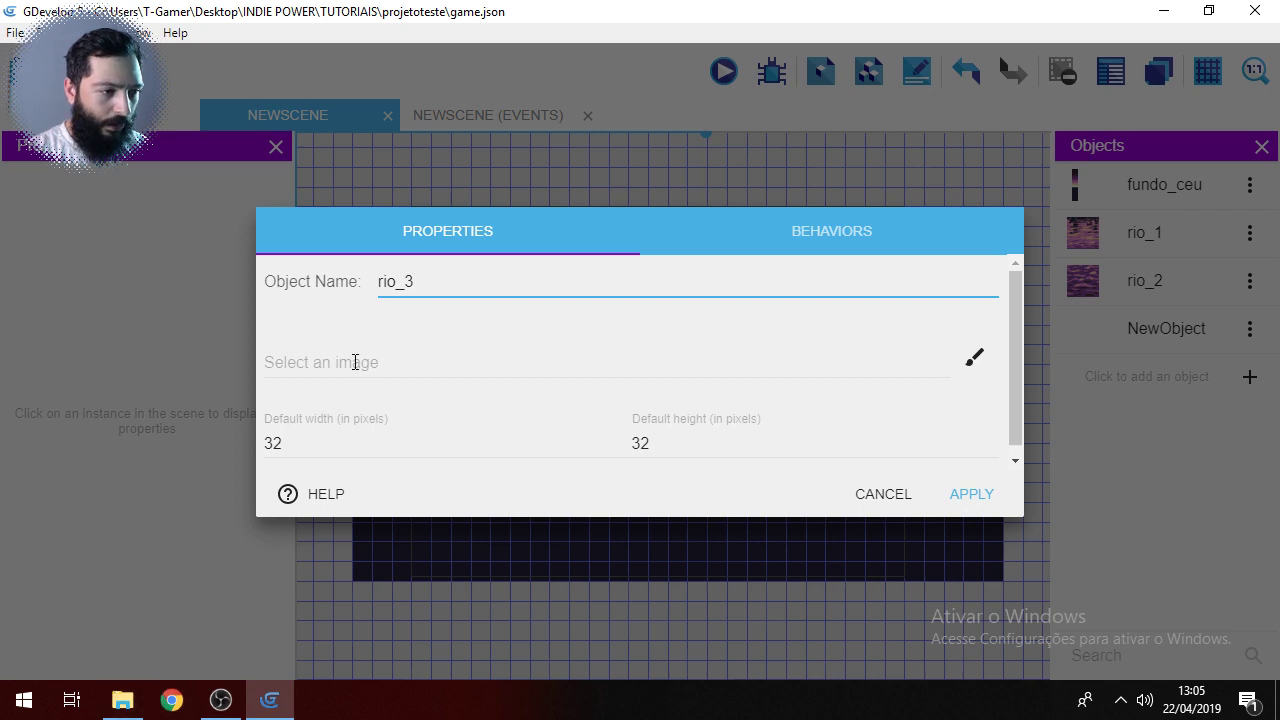
# Step: Choose rio3 from the cenarios\fase3 folder as the rio_3 object's image
pyautogui.click(278, 363)
pyautogui.click(344, 427)
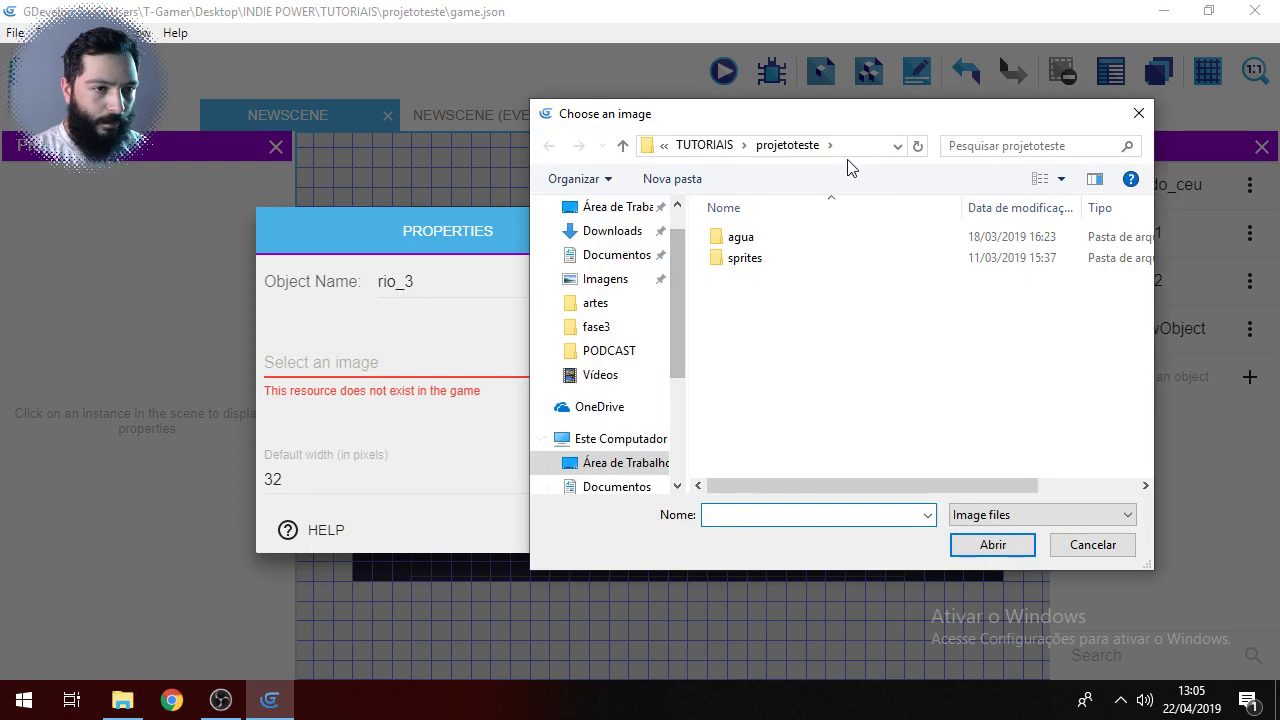
pyautogui.click(864, 152)
pyautogui.hotkey('ctrl', 'v')
pyautogui.press('Return')
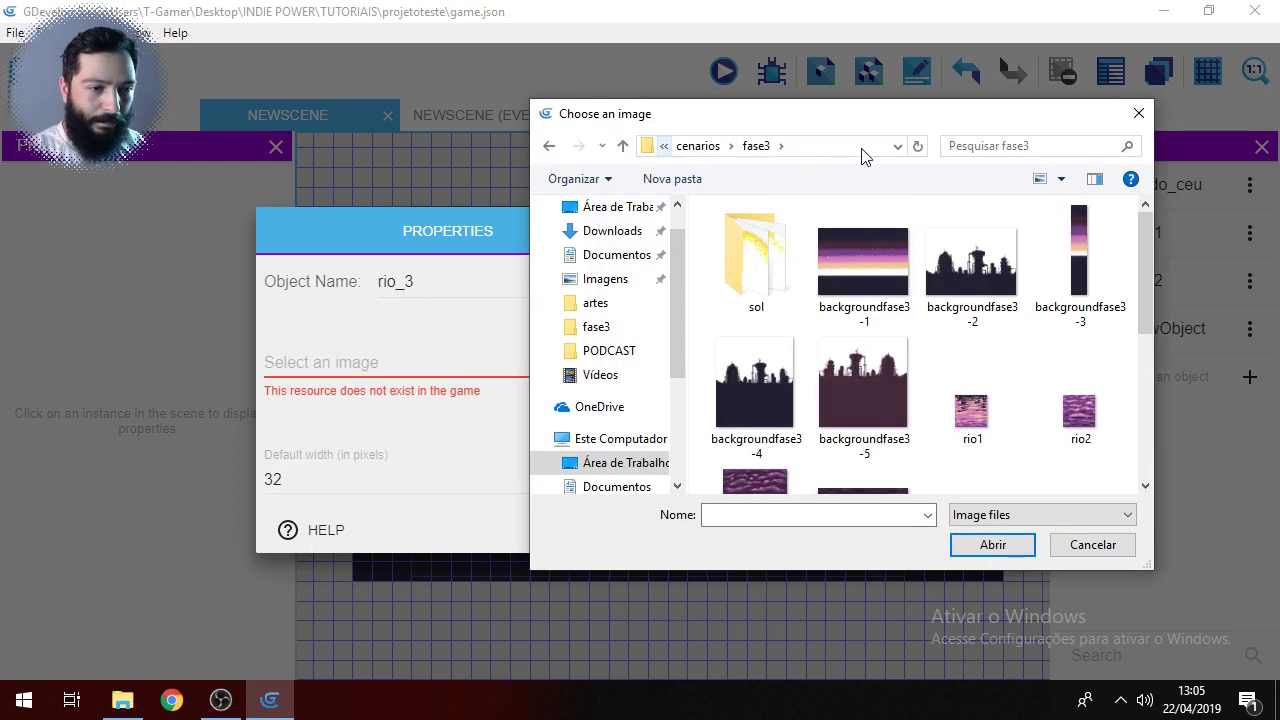
pyautogui.scroll(-1, 790, 430)
pyautogui.click(773, 446)
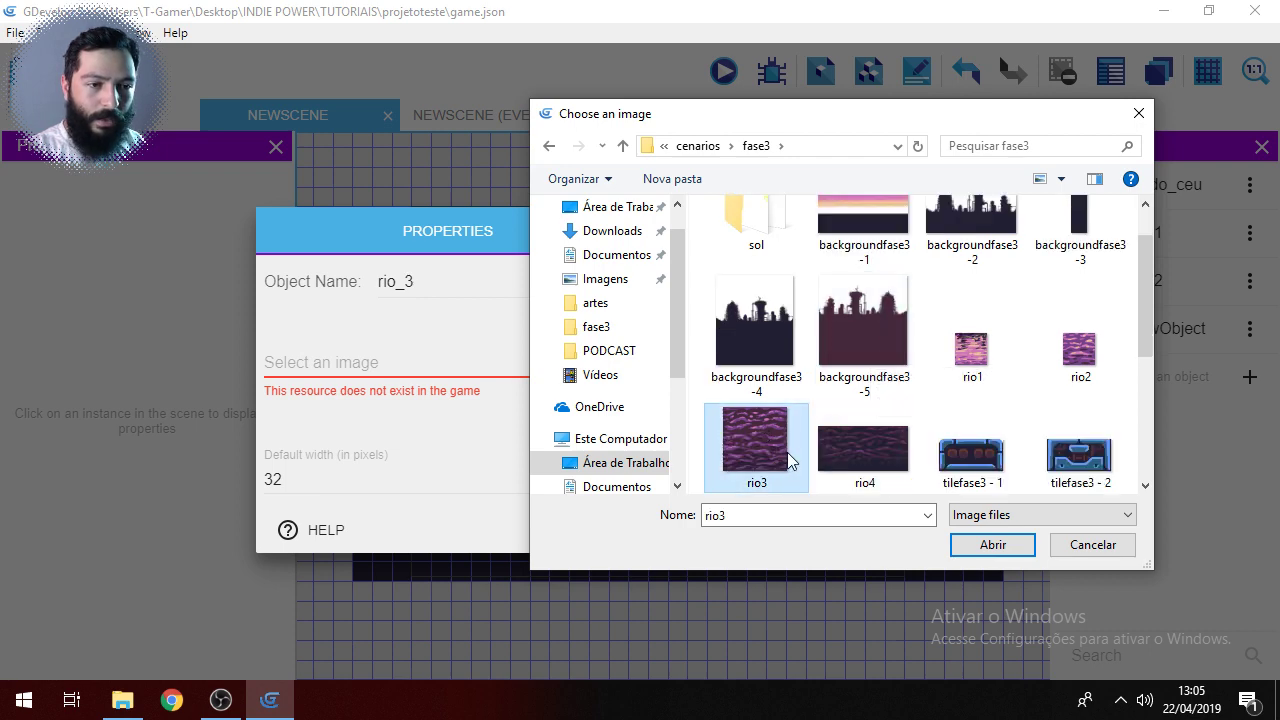
pyautogui.click(968, 545)
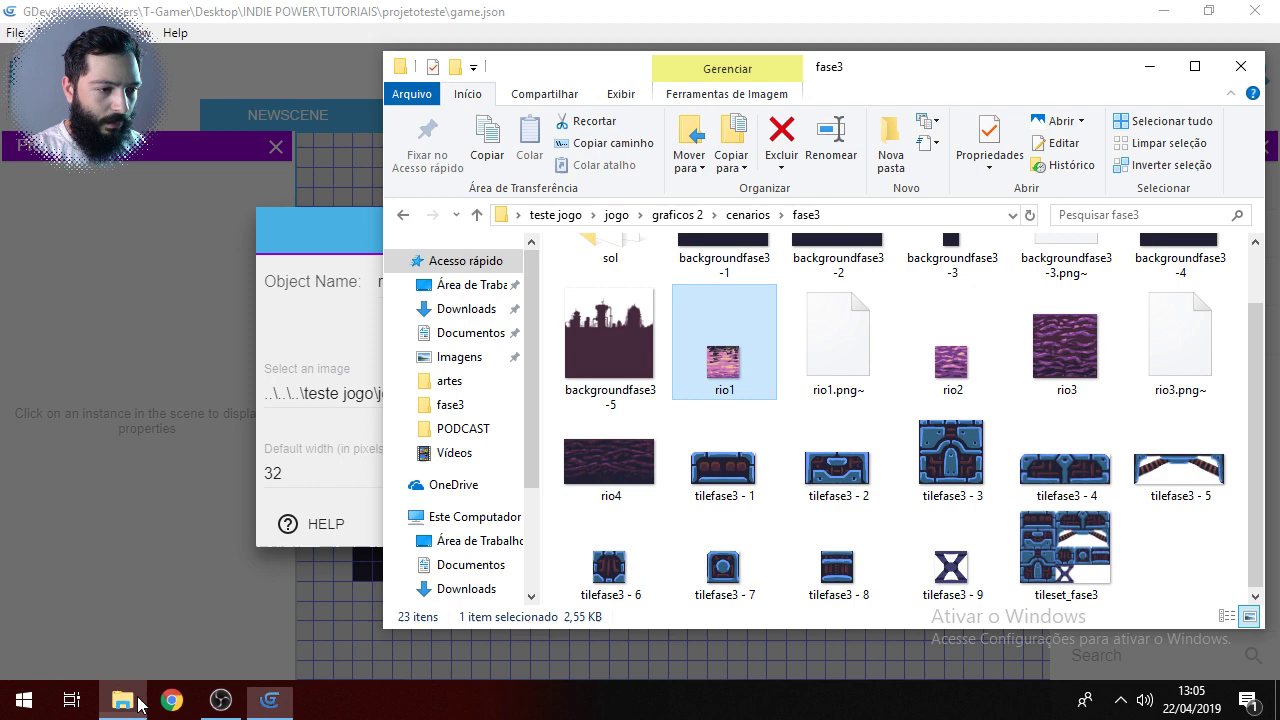
# Step: Check the rio3 image's dimensions in File Explorer, set rio_3's default width and height to 64 pixels, and apply
pyautogui.click(122, 700)
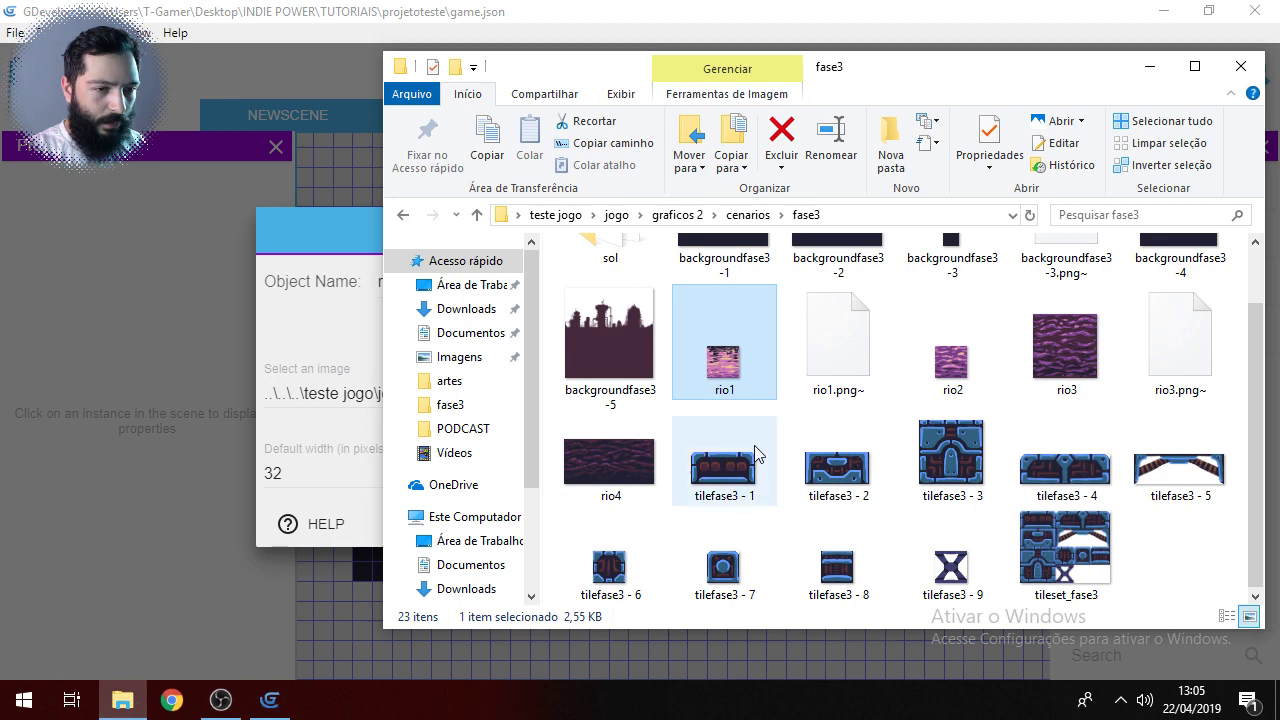
pyautogui.click(1065, 360)
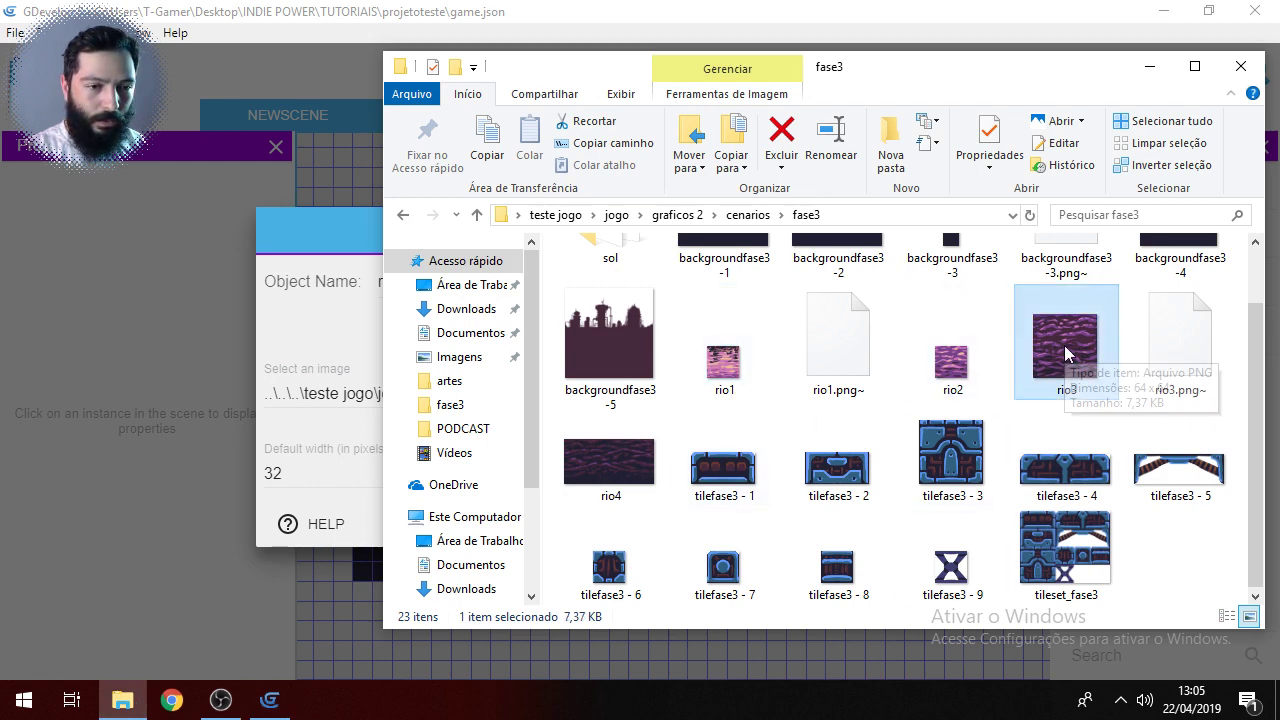
pyautogui.click(775, 9)
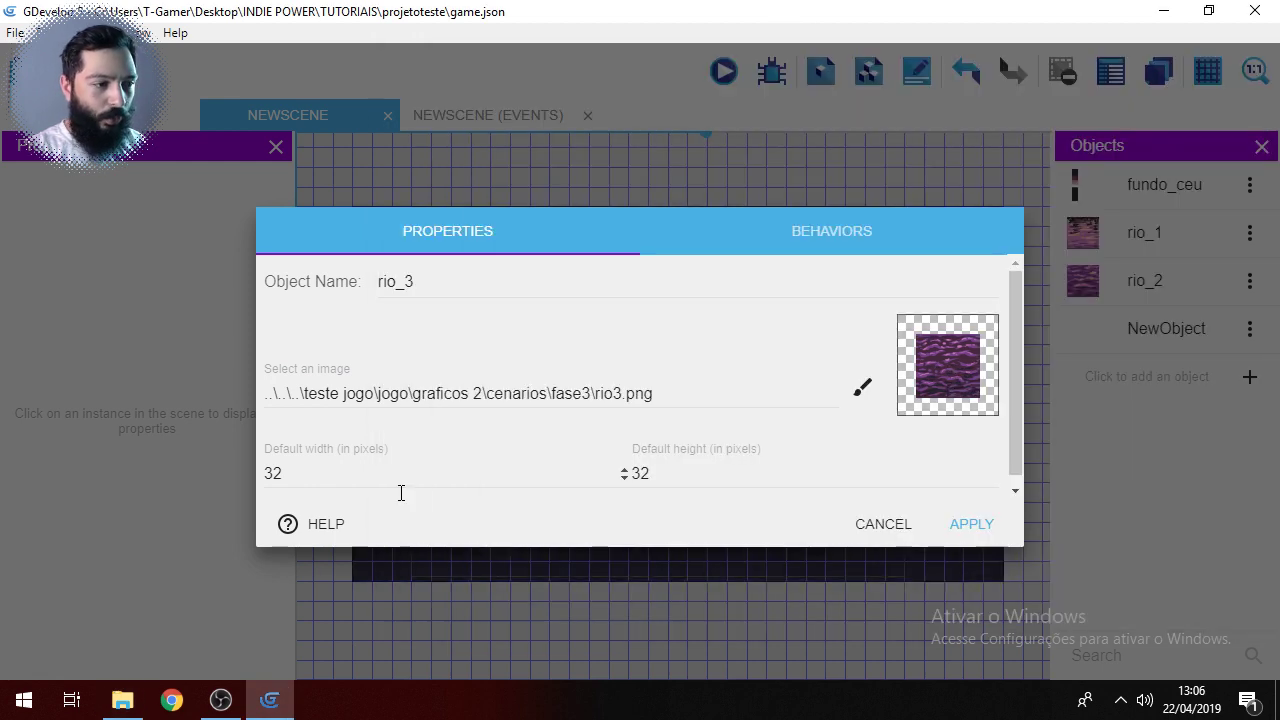
pyautogui.moveTo(309, 479); pyautogui.dragTo(247, 485)
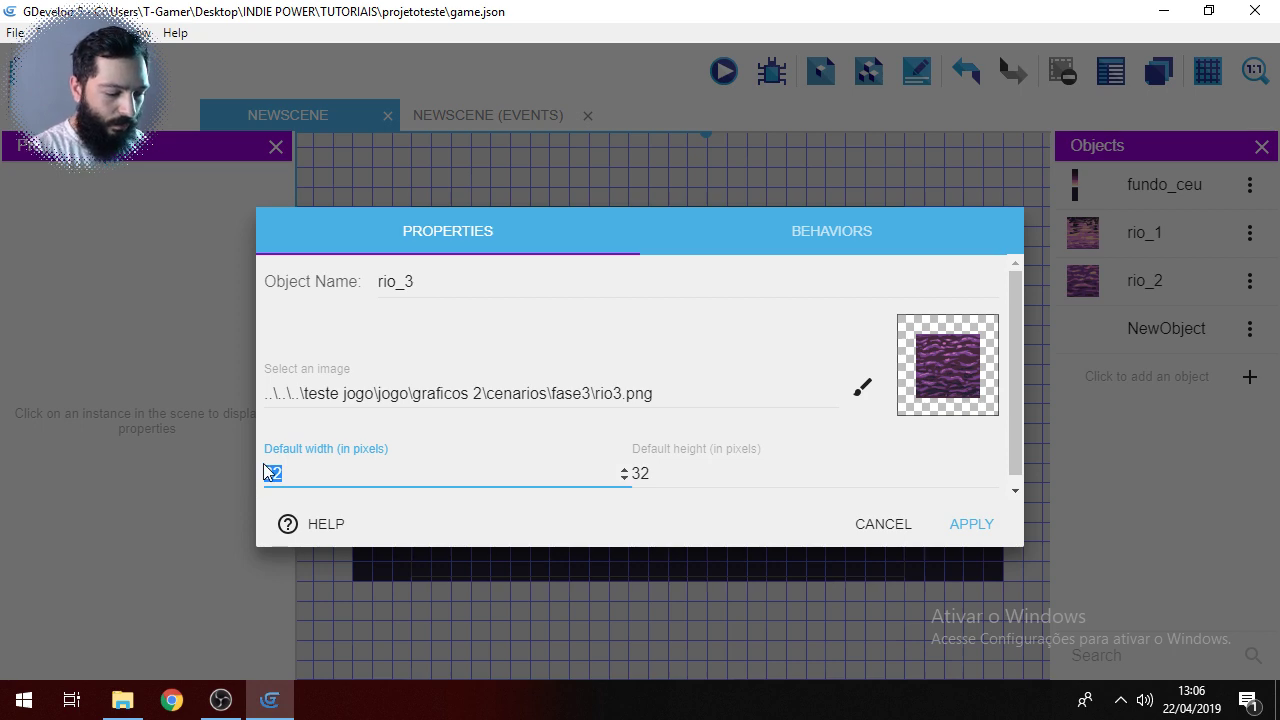
pyautogui.write('64')
pyautogui.click(646, 473)
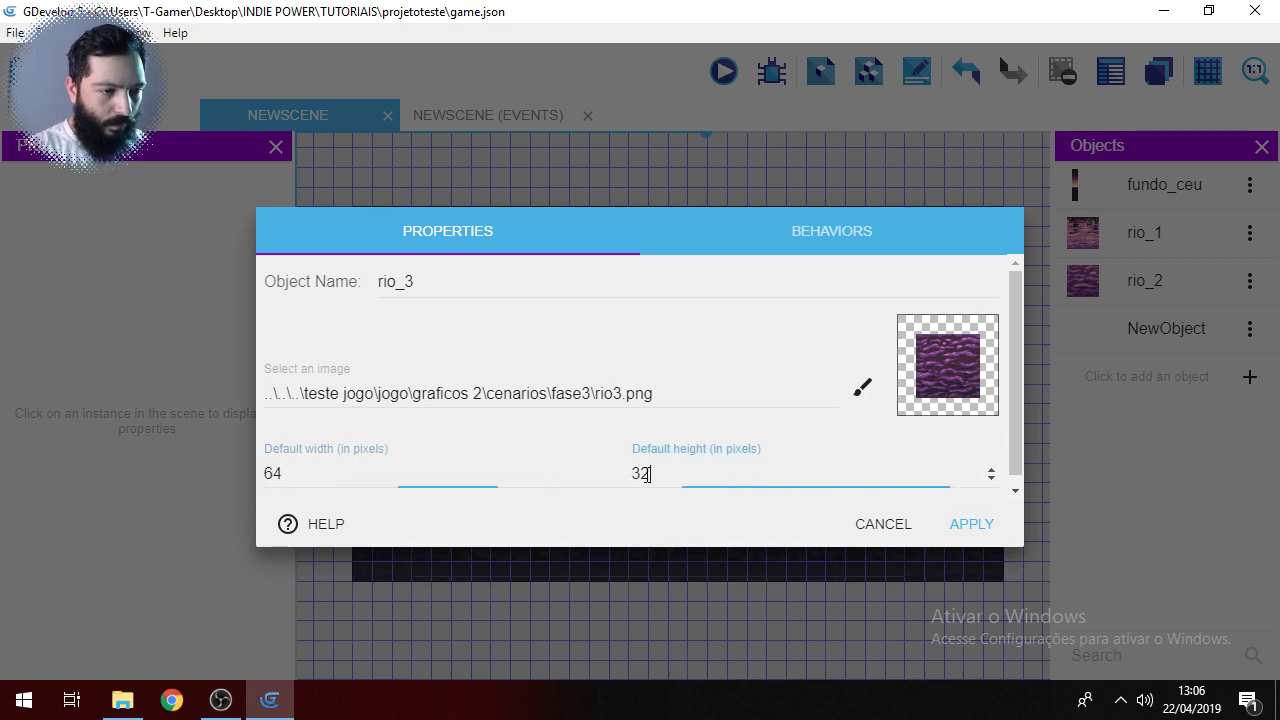
pyautogui.moveTo(652, 473); pyautogui.dragTo(629, 473)
pyautogui.write('64')
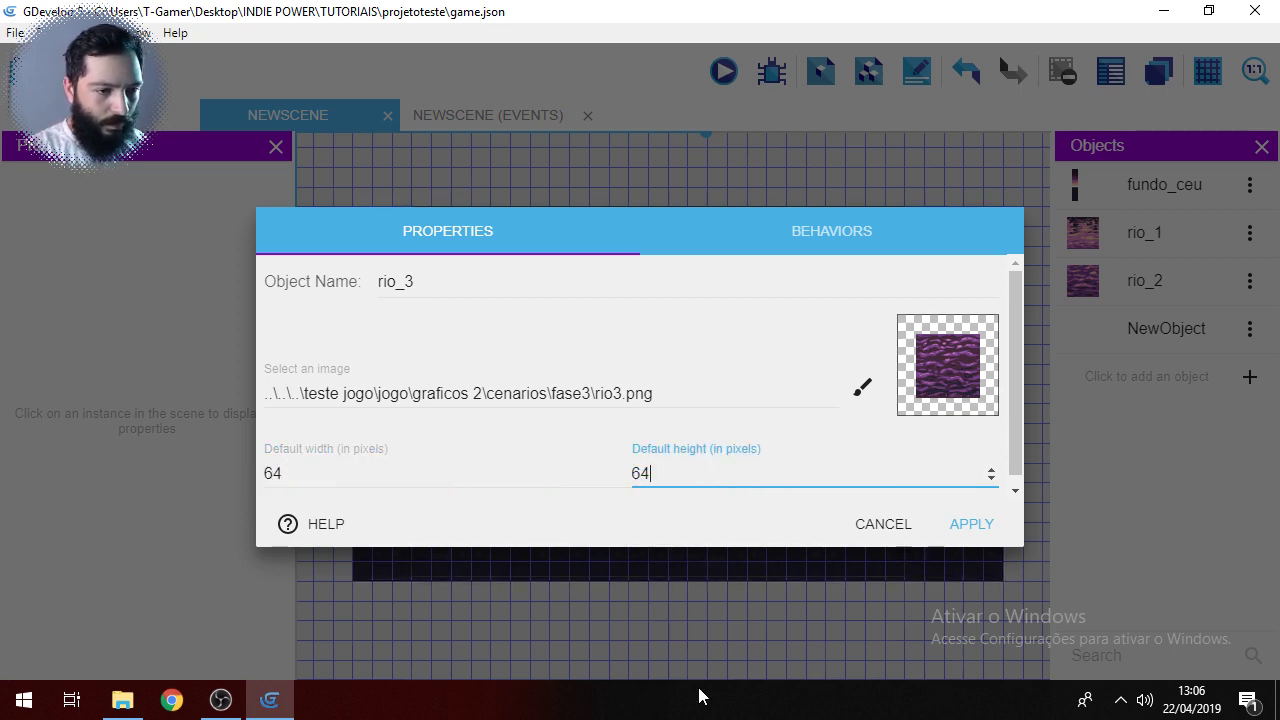
pyautogui.click(978, 526)
# Step: Place an instance of rio_3 directly below rio_2 at X -96, Y 416, and stretch it to the sky background's full width
pyautogui.click(1137, 331)
pyautogui.moveTo(1139, 324); pyautogui.dragTo(1014, 489)
pyautogui.click(1016, 450)
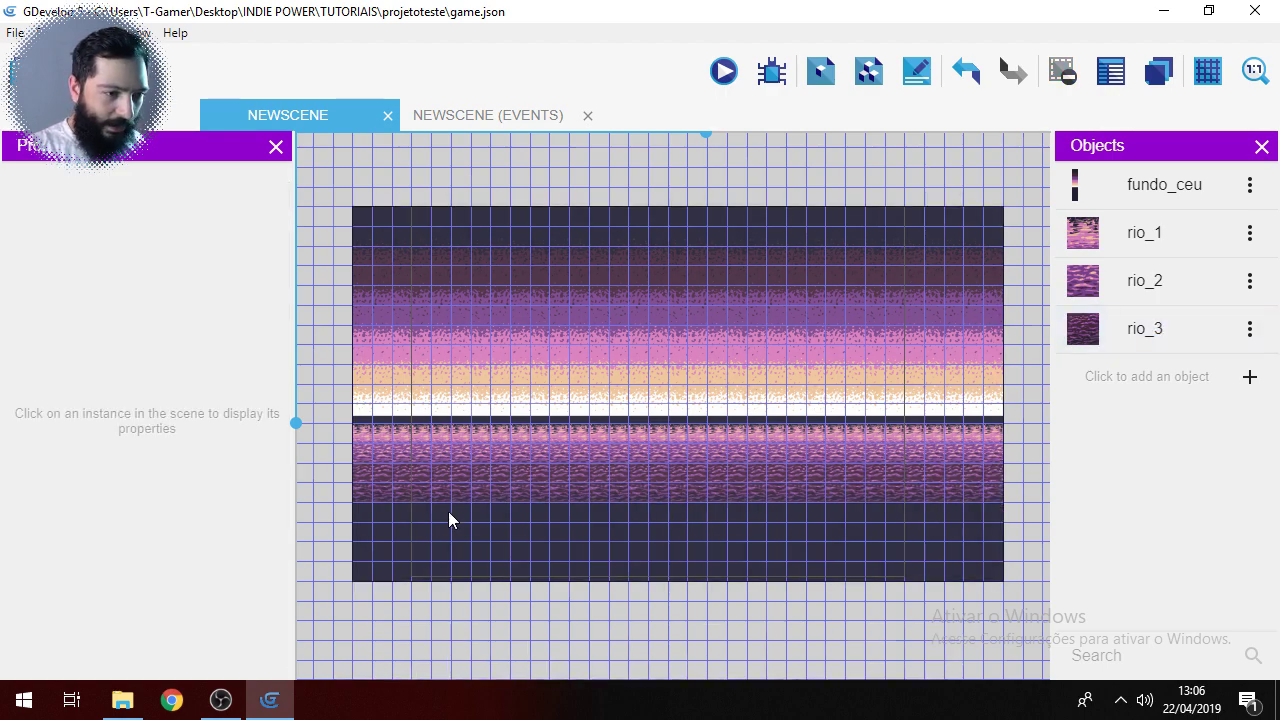
# Step: Examine the left edges of the river strips and the properties of the rio_1 and rio_2 instances
pyautogui.scroll(2, 458, 494)
pyautogui.keyDown('ctrl'); pyautogui.scroll(5, 471, 477); pyautogui.keyUp('ctrl')
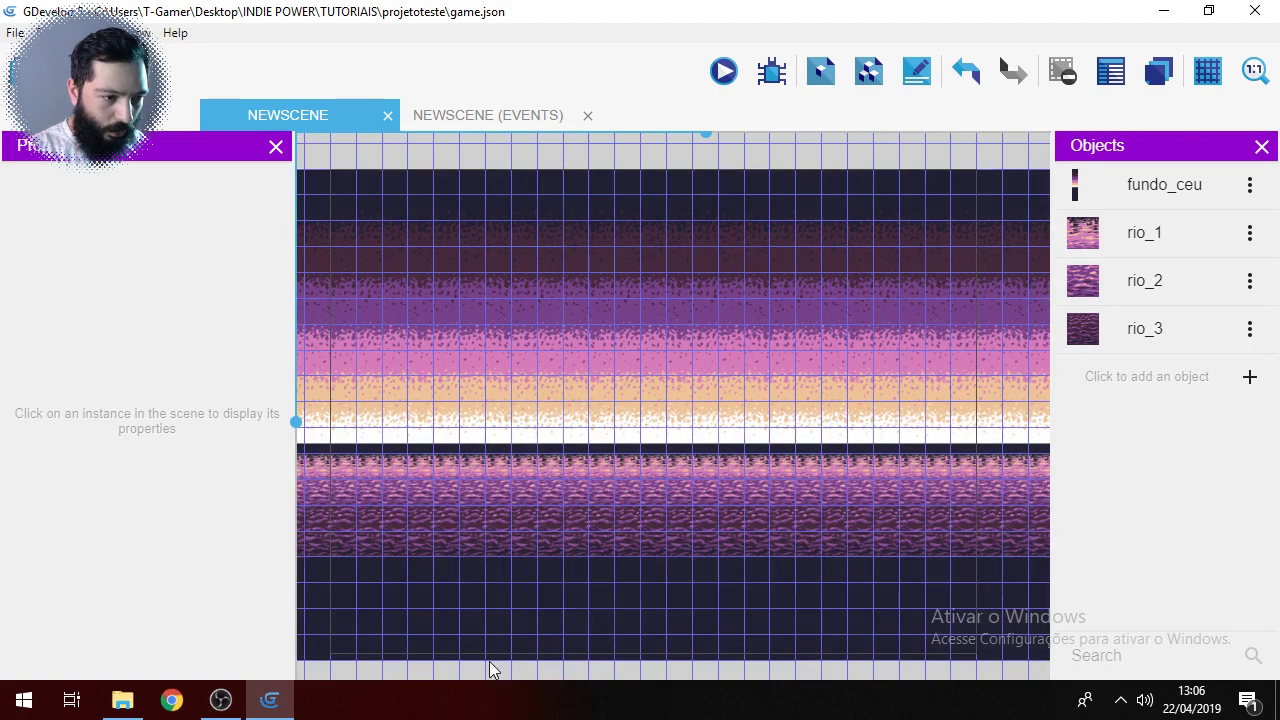
pyautogui.moveTo(489, 669); pyautogui.dragTo(657, 604, button='middle')
pyautogui.scroll(2, 529, 446)
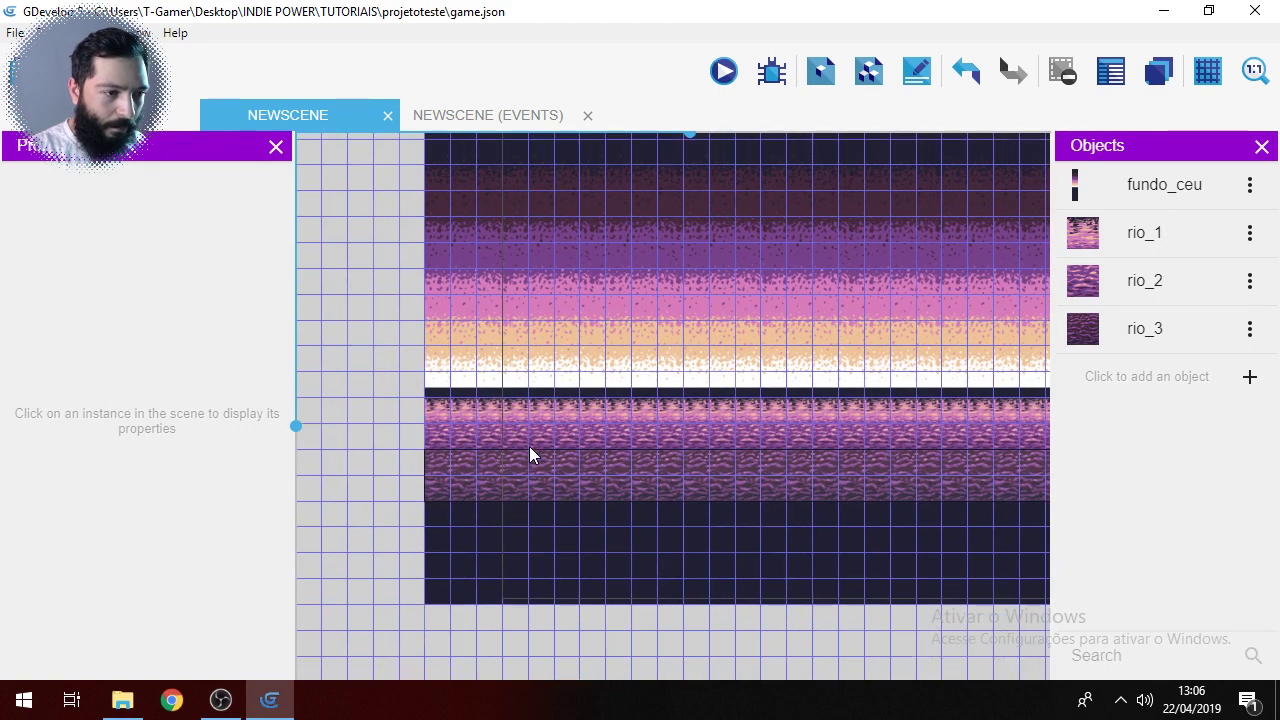
pyautogui.scroll(-1, 531, 459)
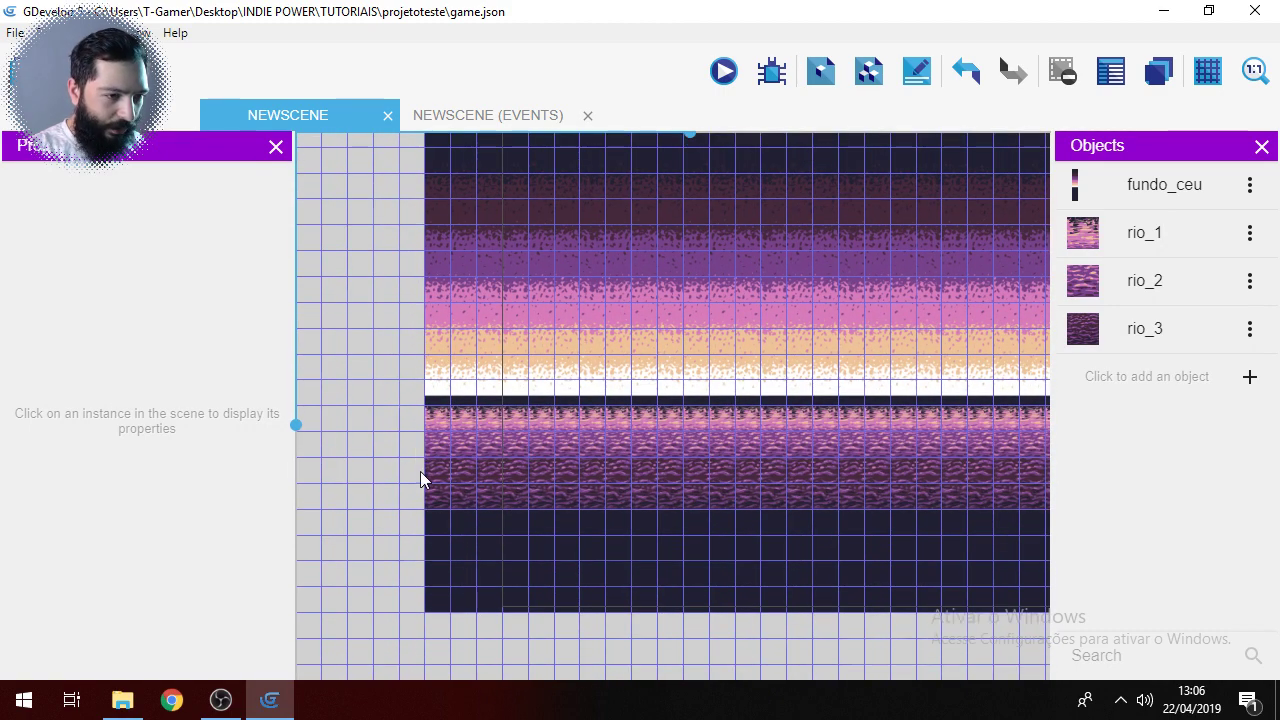
pyautogui.keyDown('ctrl'); pyautogui.scroll(3, 420, 471); pyautogui.keyUp('ctrl')
pyautogui.click(507, 421)
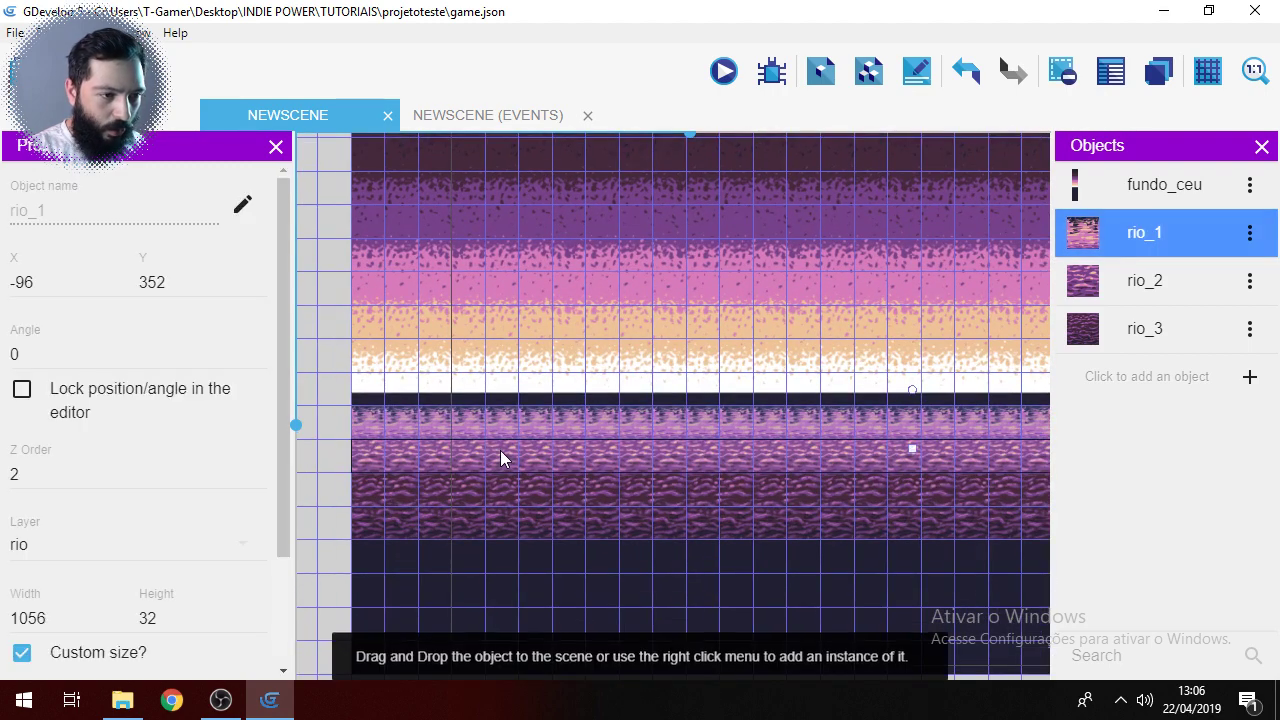
pyautogui.click(503, 454)
pyautogui.click(369, 454)
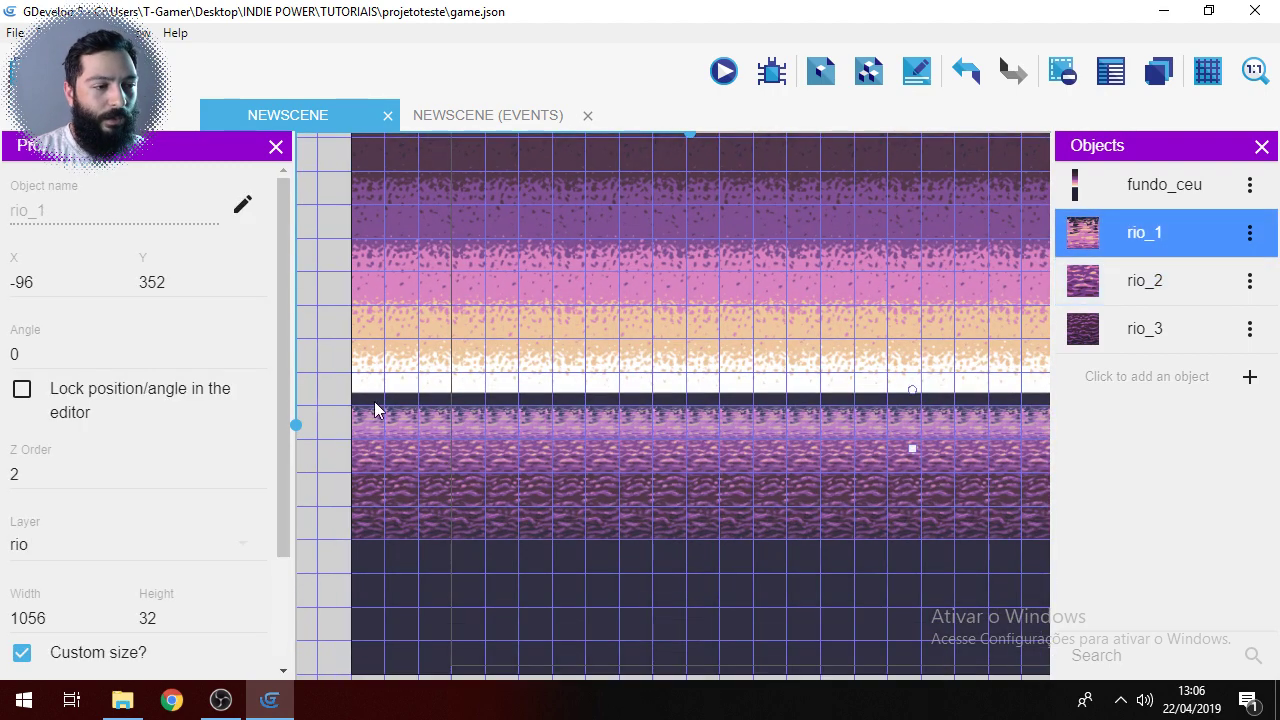
pyautogui.click(369, 452)
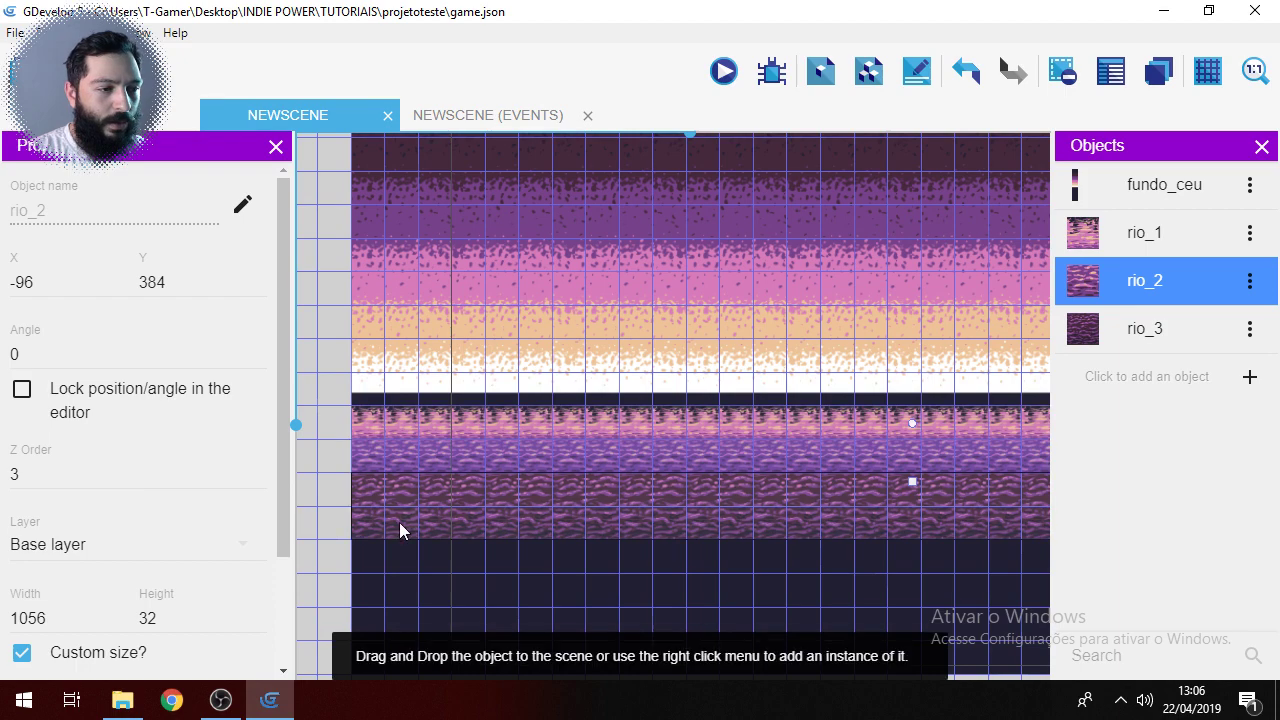
pyautogui.click(347, 443)
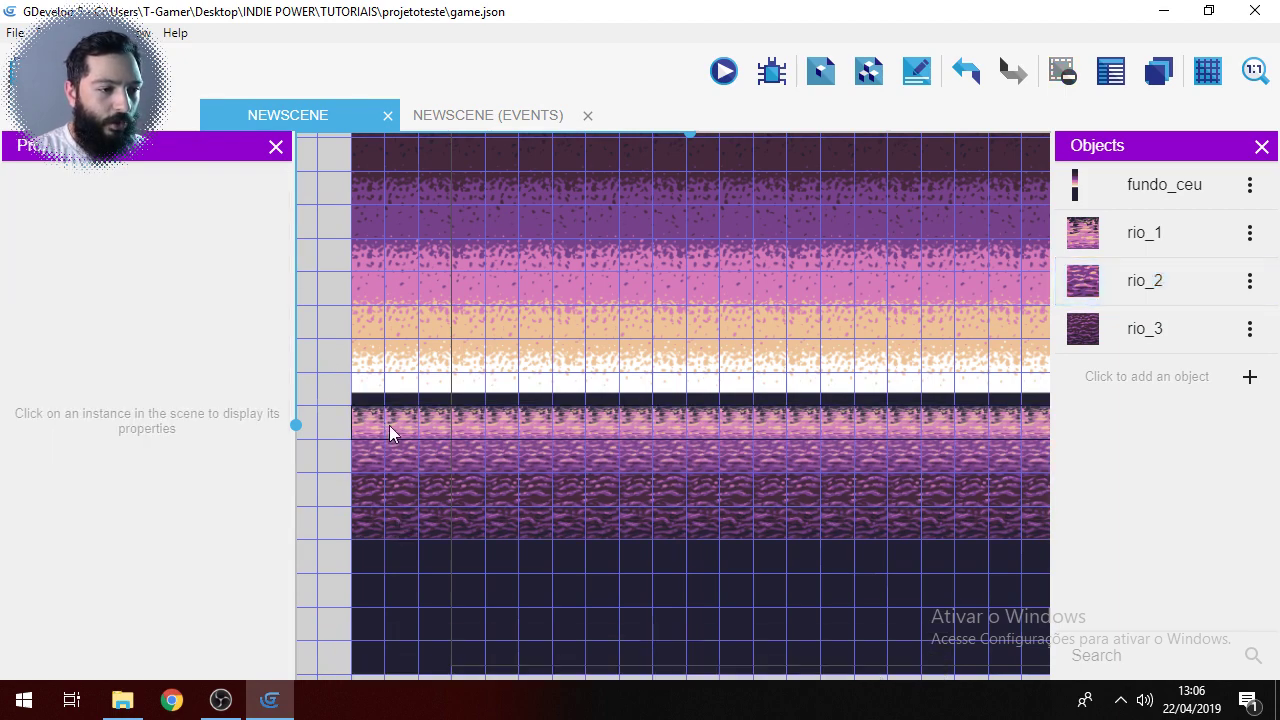
# Step: Compare the three river strips up close by selecting rio_1, rio_2 and rio_3 in turn, and deselect them
pyautogui.scroll(5, 438, 435)
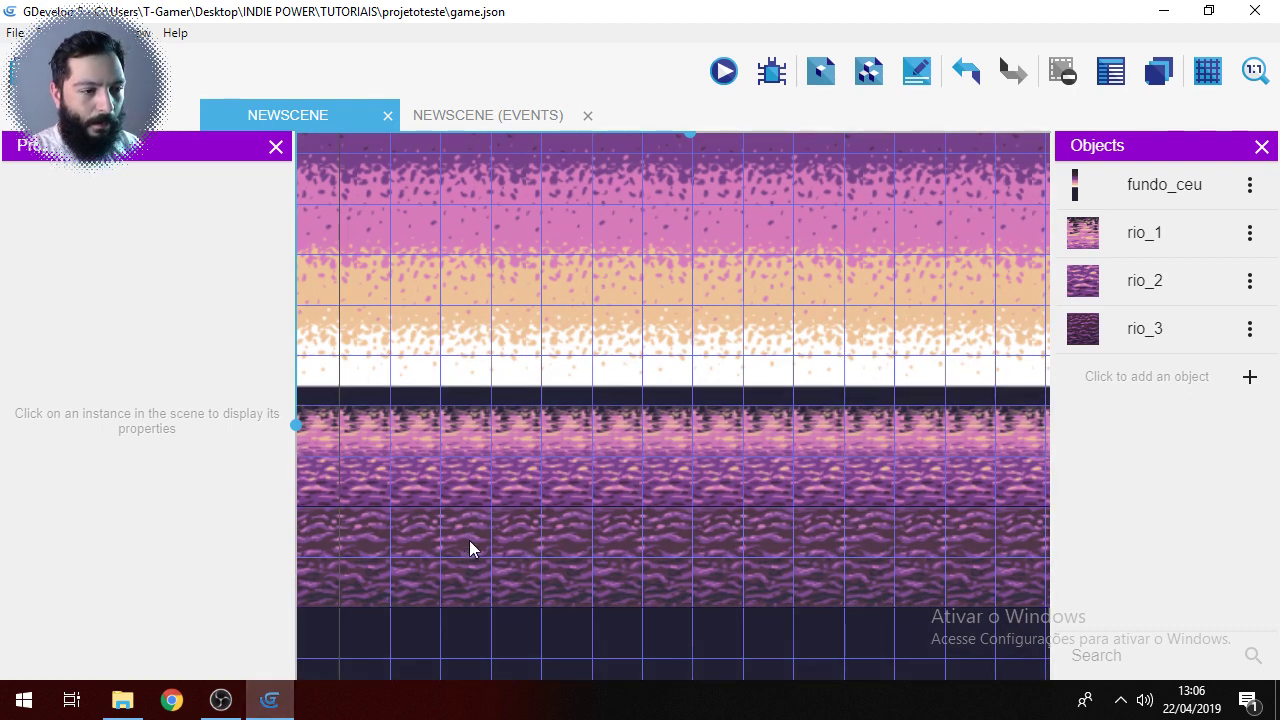
pyautogui.click(517, 484)
pyautogui.click(532, 434)
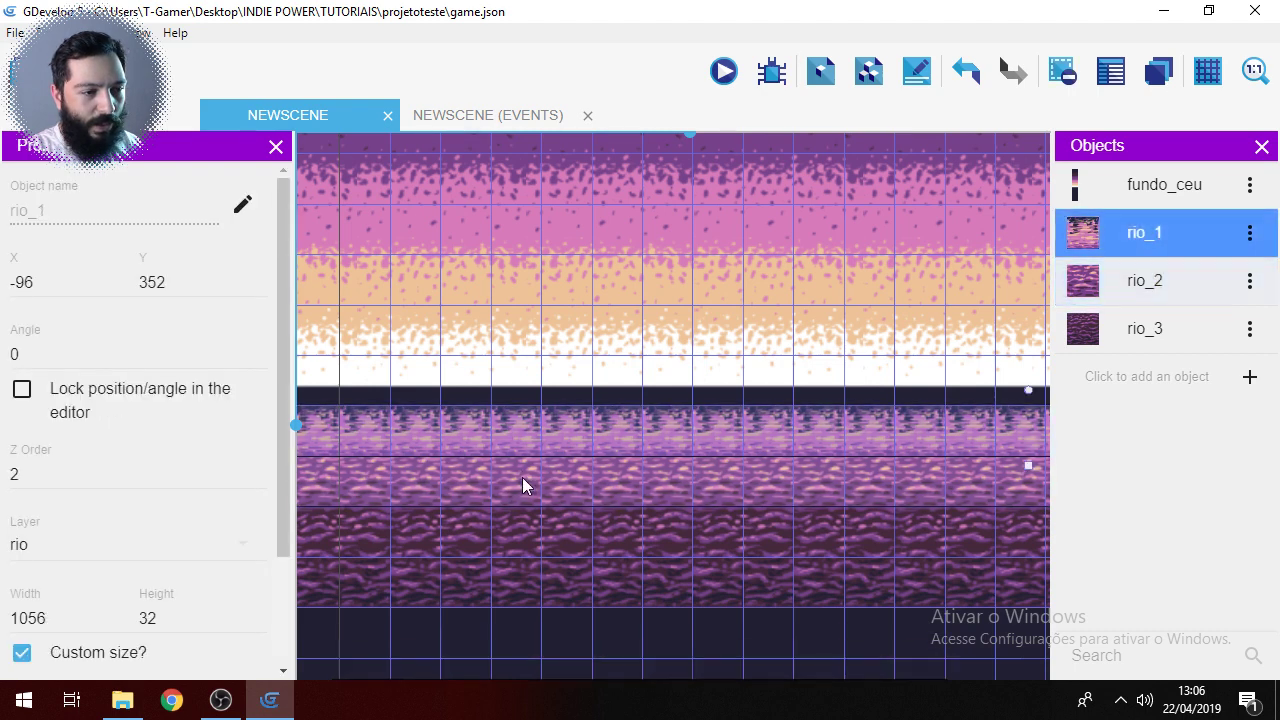
pyautogui.click(522, 476)
pyautogui.click(512, 472)
pyautogui.click(509, 478)
pyautogui.click(510, 436)
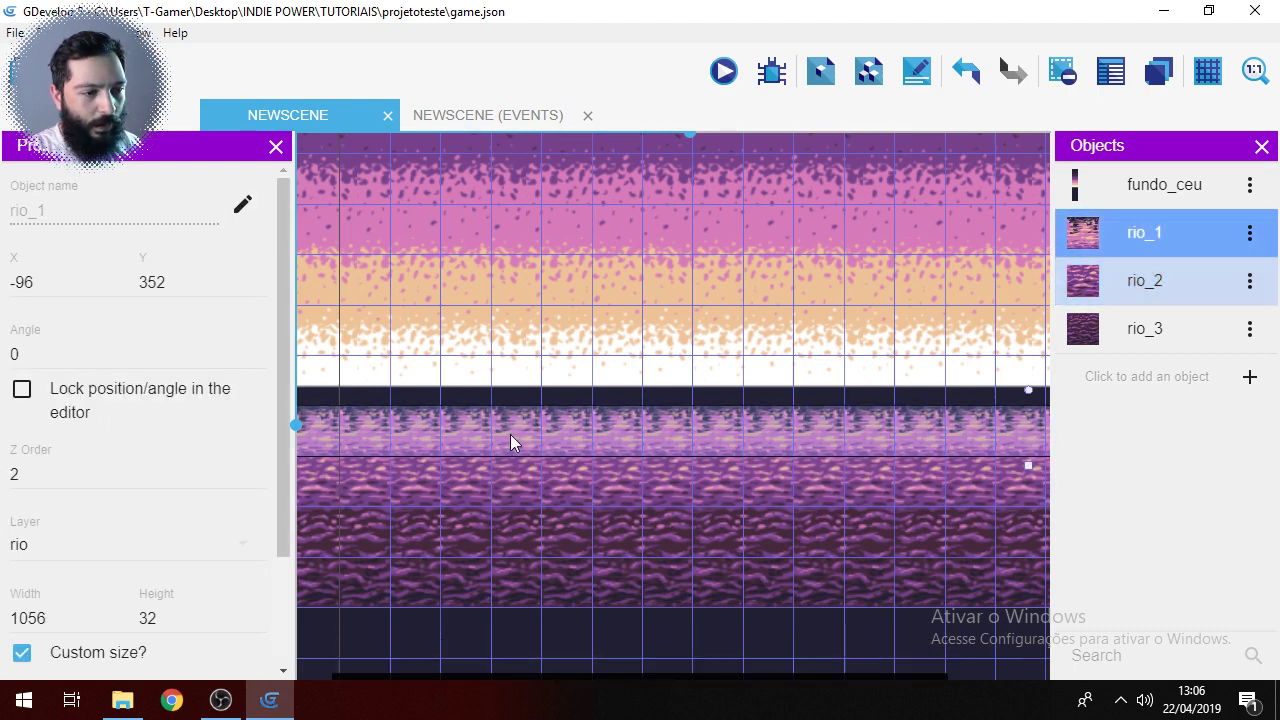
pyautogui.click(501, 478)
pyautogui.click(500, 445)
pyautogui.click(520, 486)
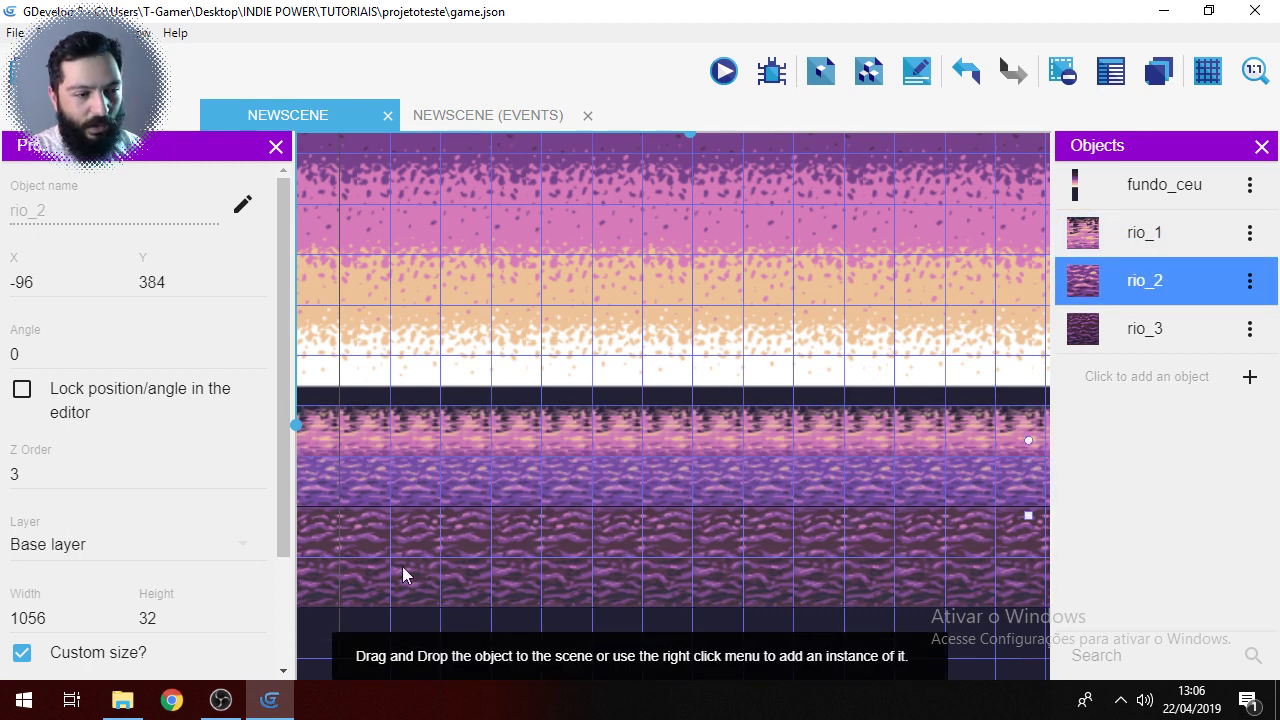
pyautogui.click(570, 529)
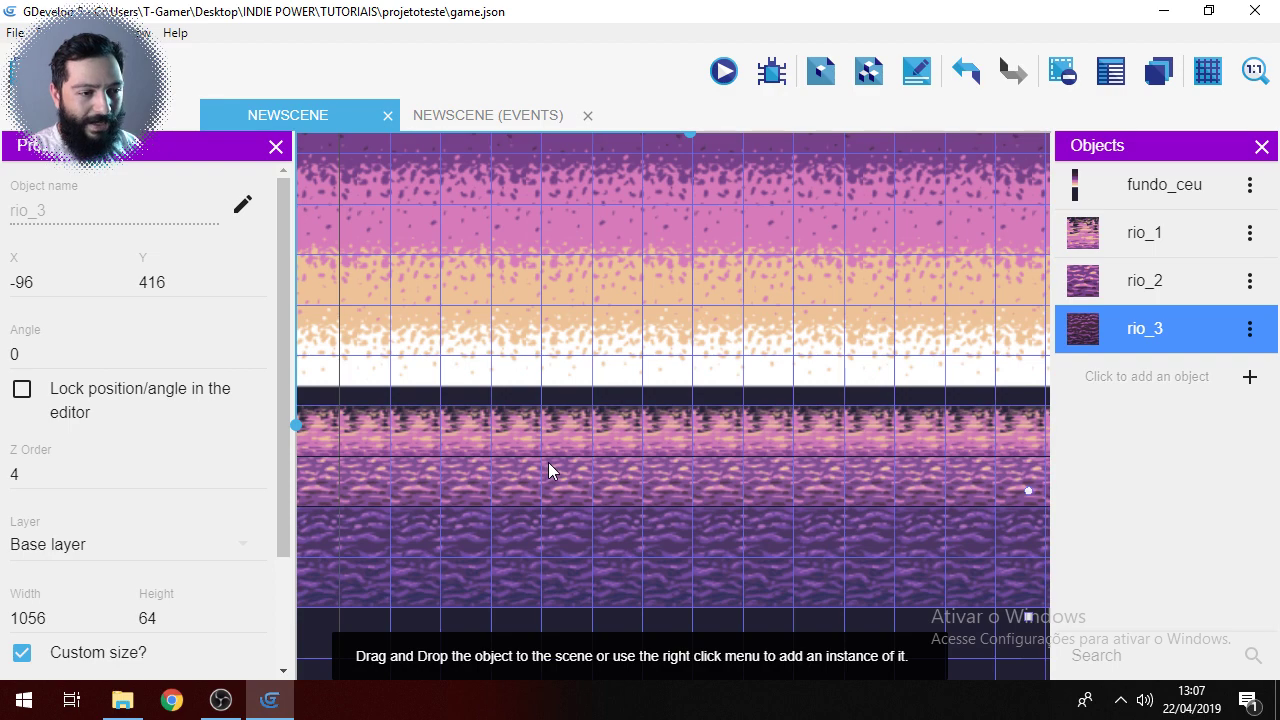
pyautogui.scroll(-1, 550, 465)
pyautogui.keyDown('ctrl'); pyautogui.scroll(-4, 548, 462); pyautogui.keyUp('ctrl')
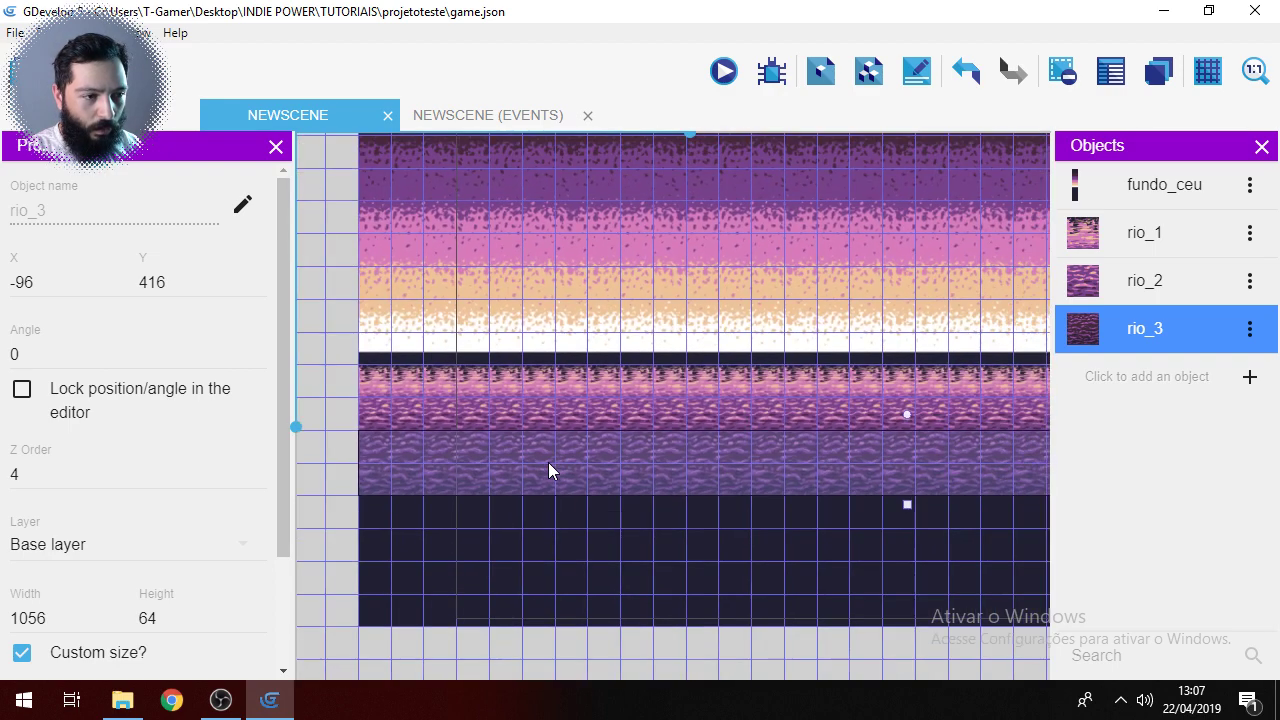
pyautogui.click(545, 405)
pyautogui.click(548, 430)
pyautogui.click(548, 455)
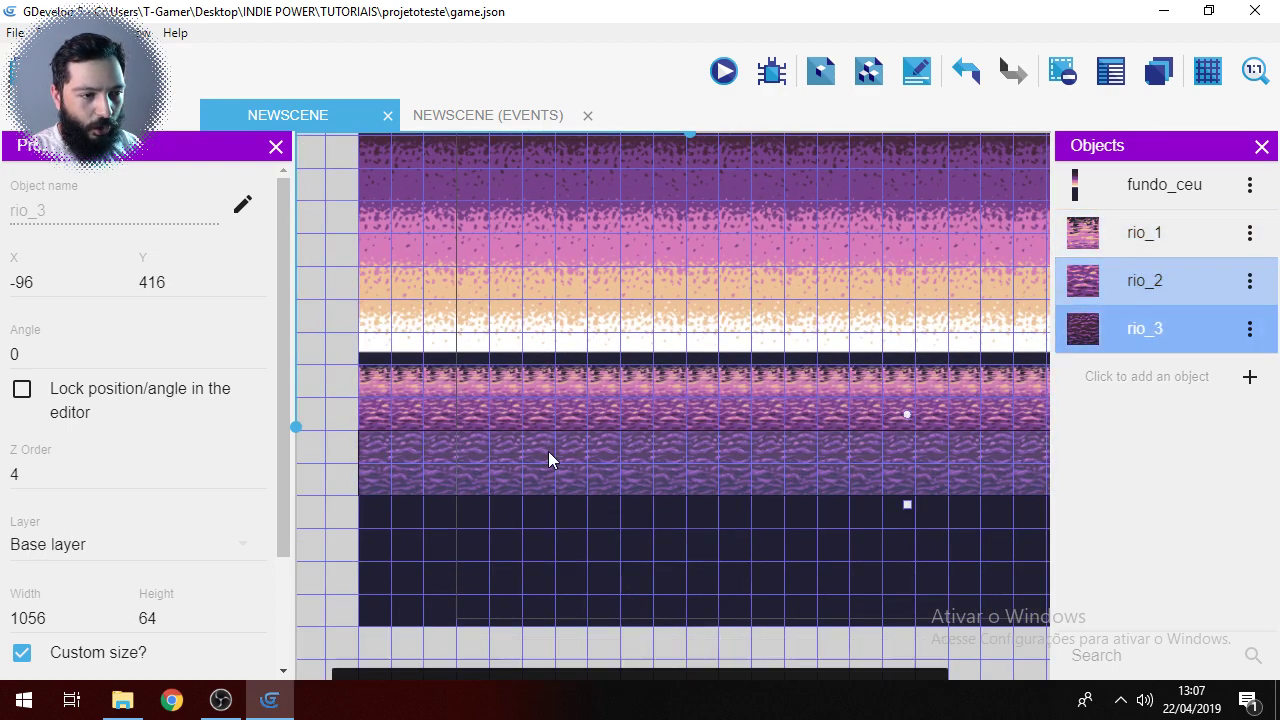
pyautogui.click(334, 608)
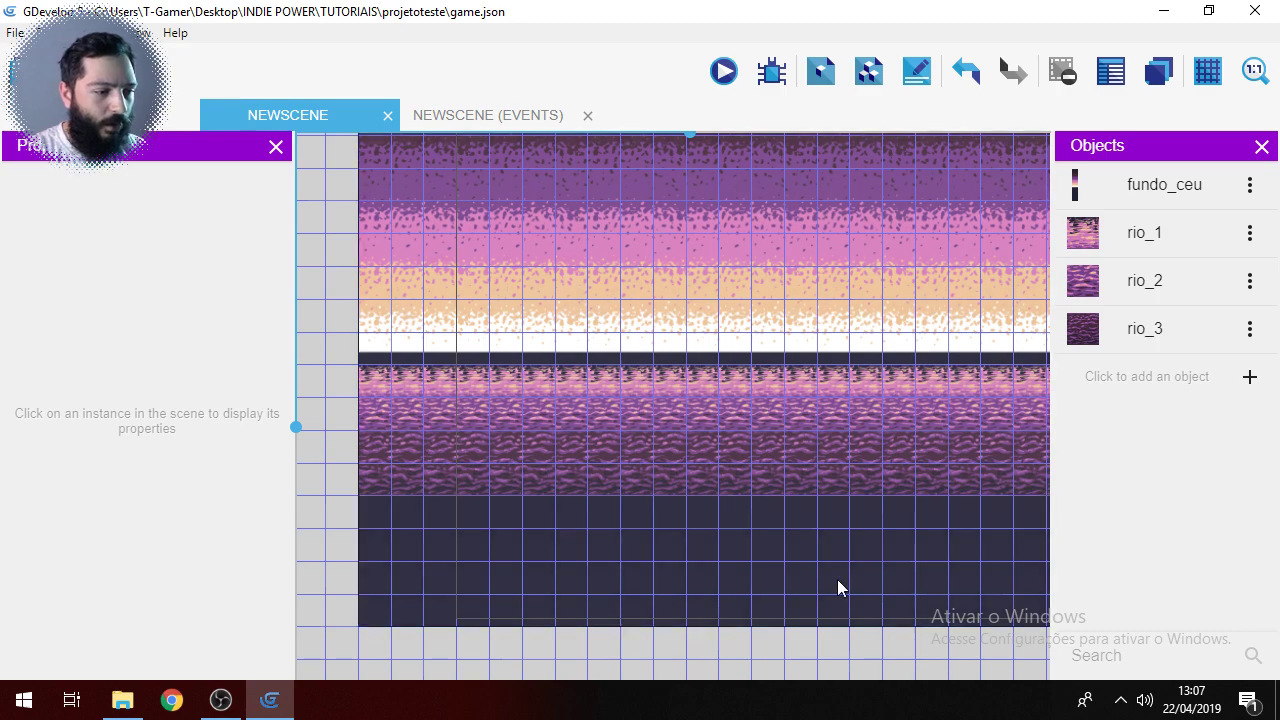
pyautogui.click(221, 704)
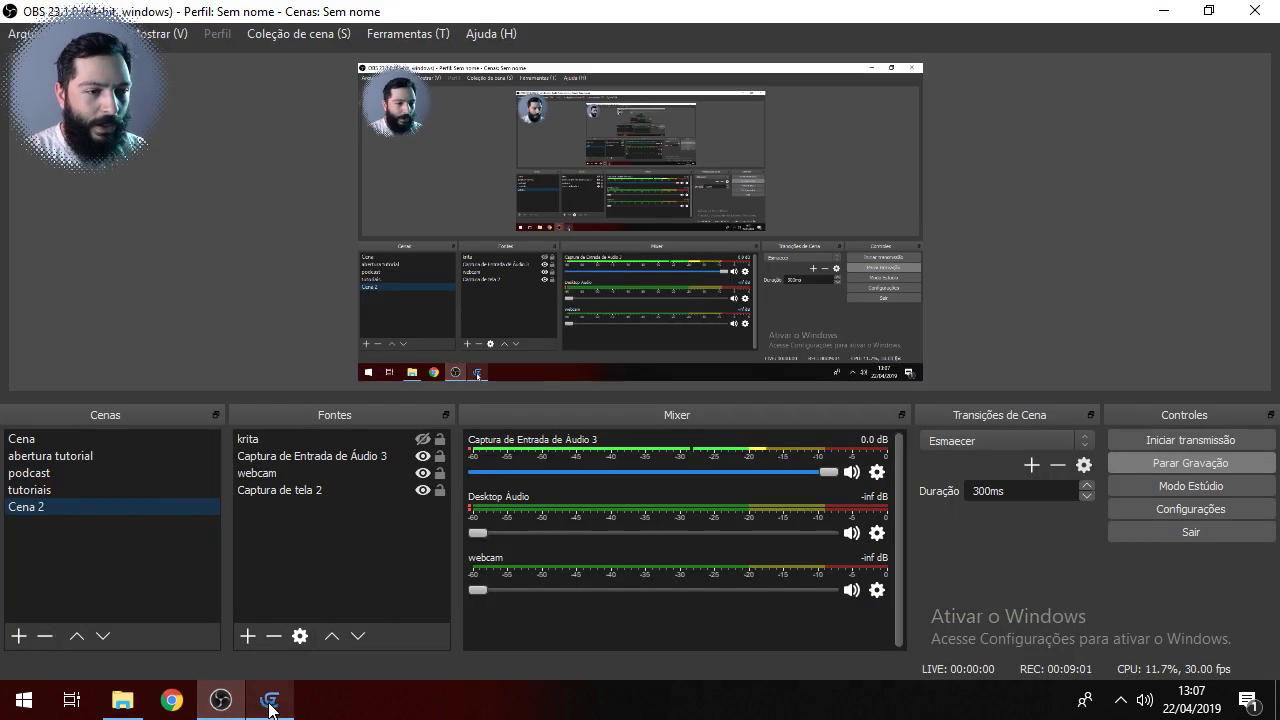
pyautogui.click(270, 708)
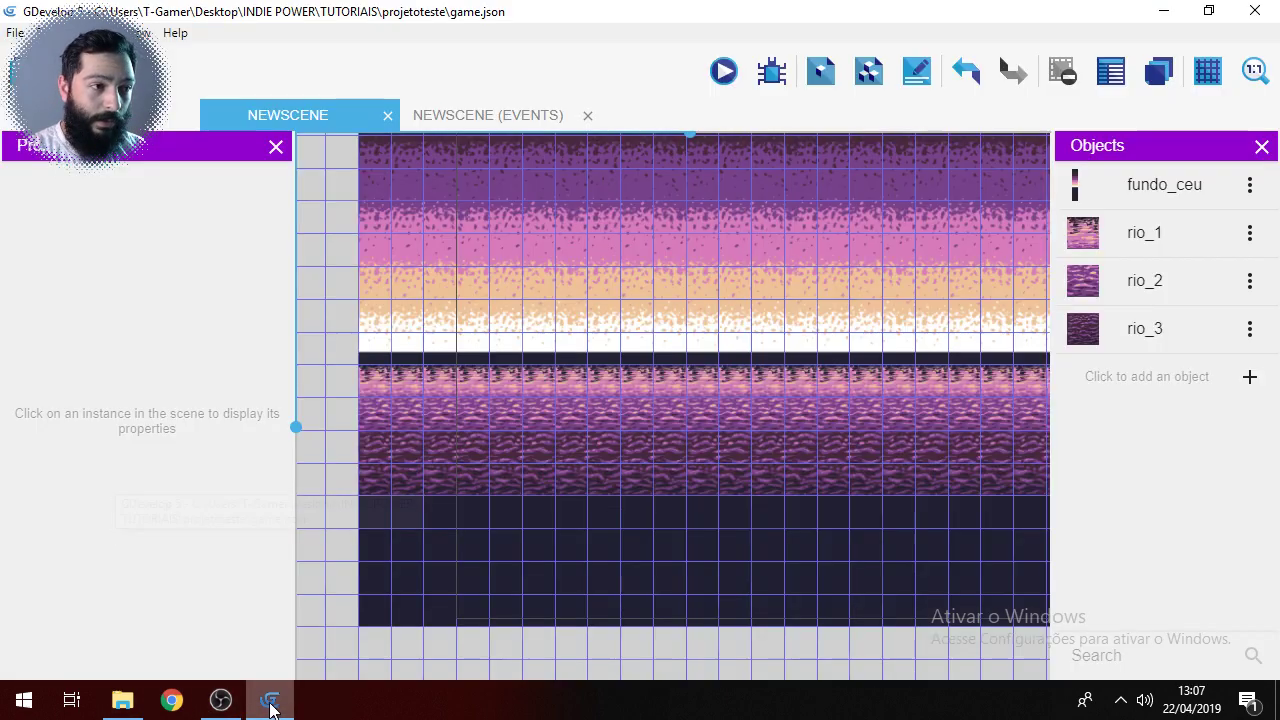
# Step: Add a new Tiled Sprite object to the scene and try to name it rio_3
pyautogui.click(1207, 385)
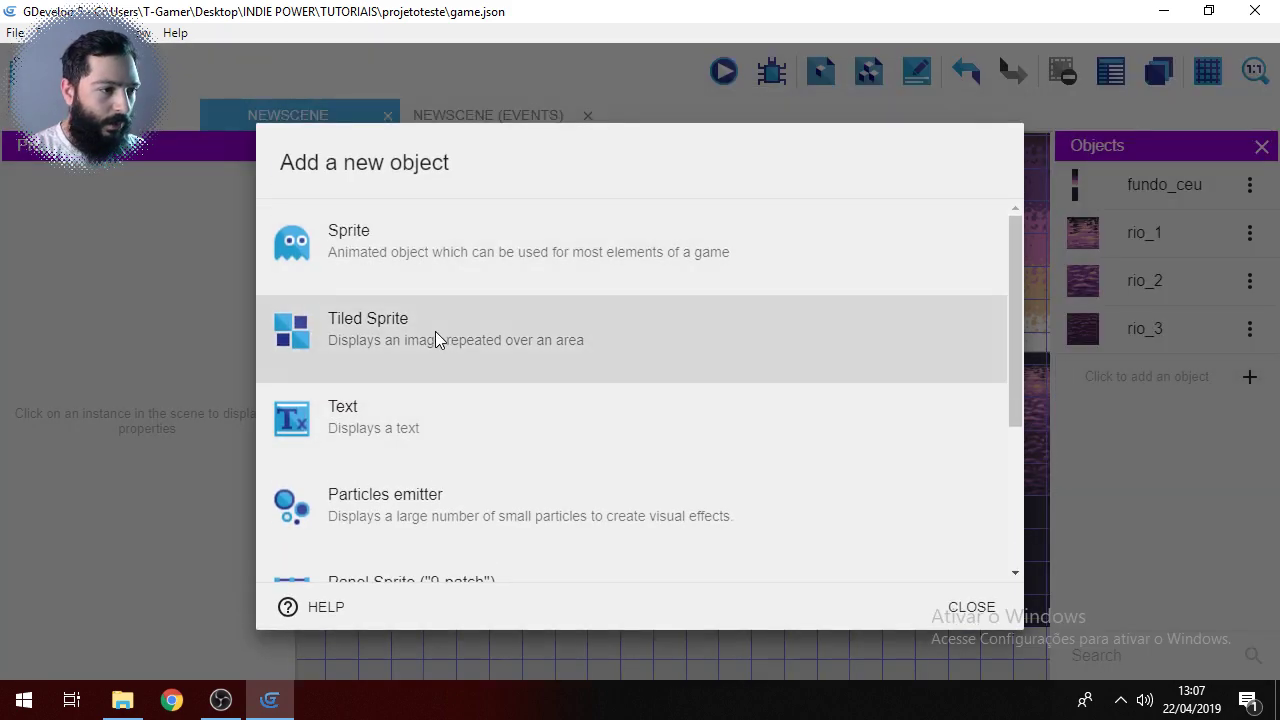
pyautogui.click(435, 333)
pyautogui.moveTo(458, 280); pyautogui.dragTo(338, 282)
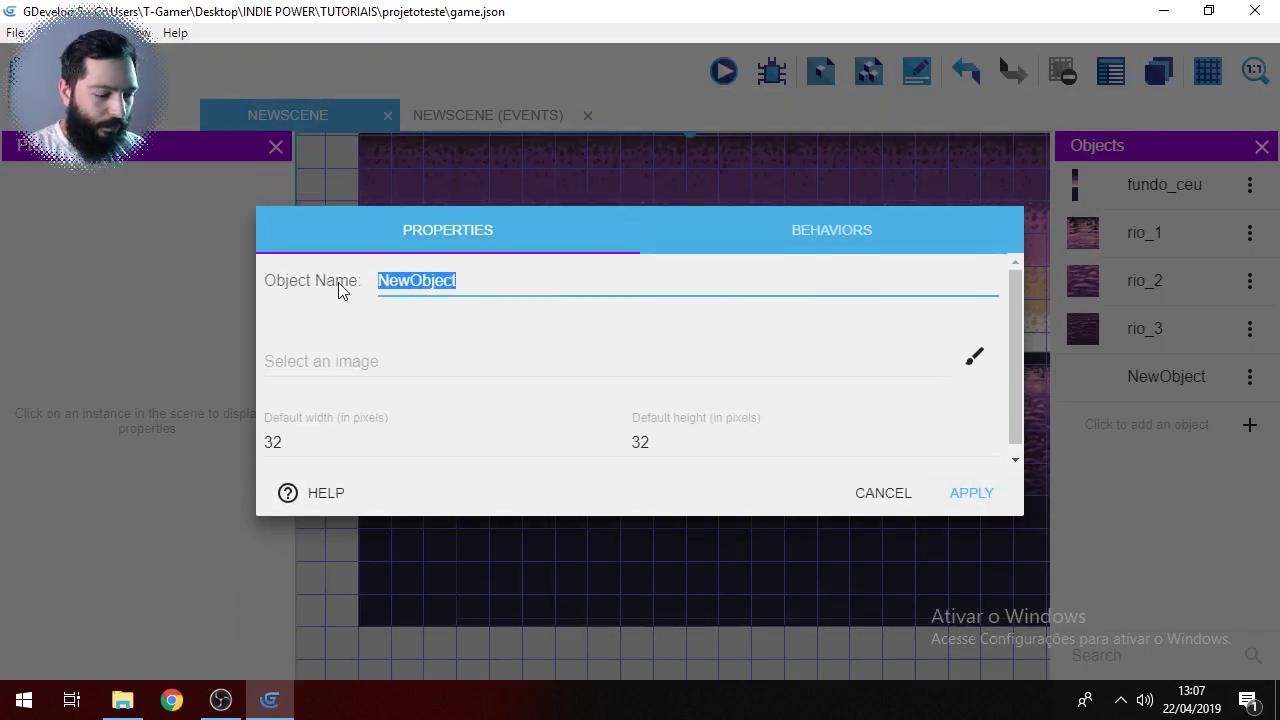
pyautogui.write('rio_3')
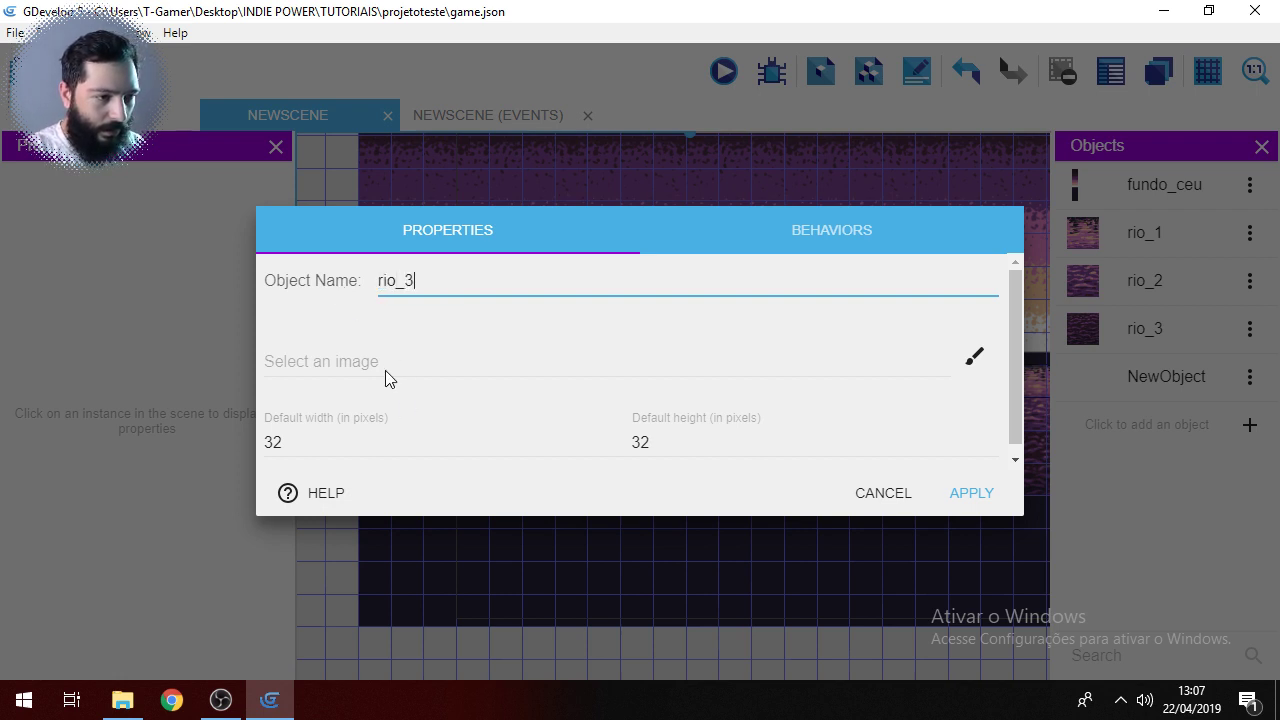
pyautogui.press('Return')
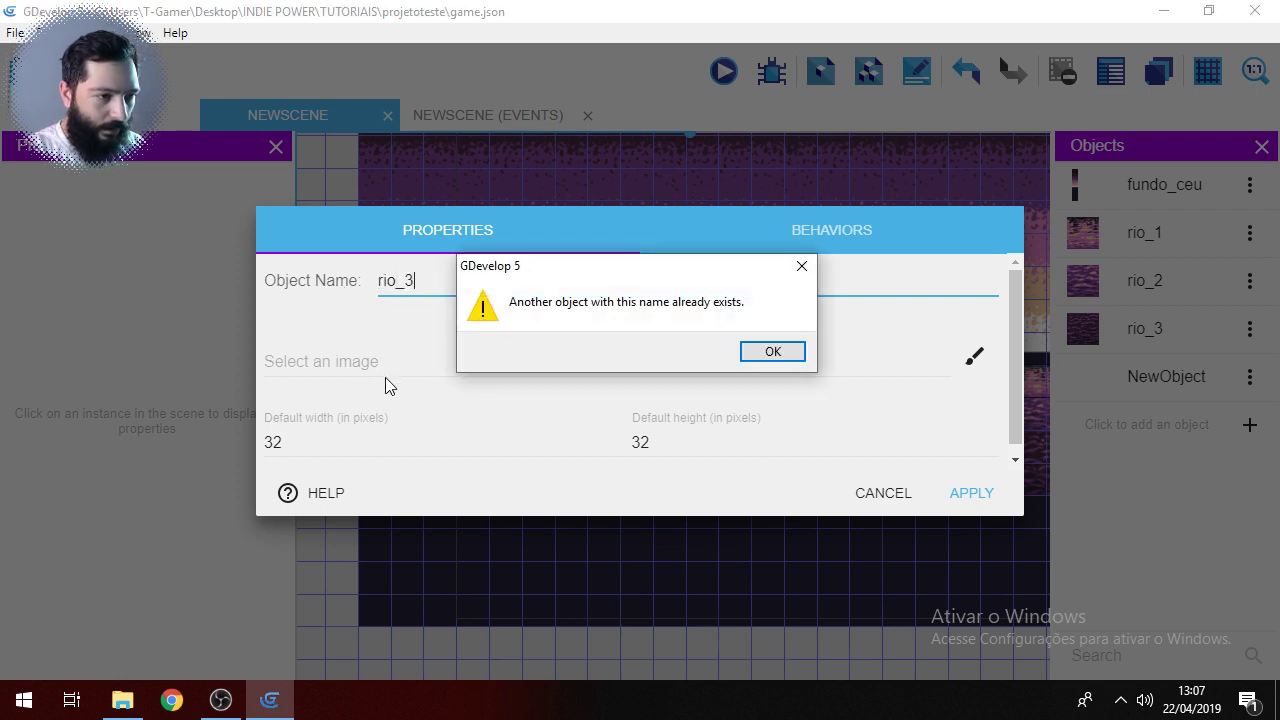
pyautogui.click(802, 267)
# Step: Name the new tiled sprite object rio_4
pyautogui.click(477, 284)
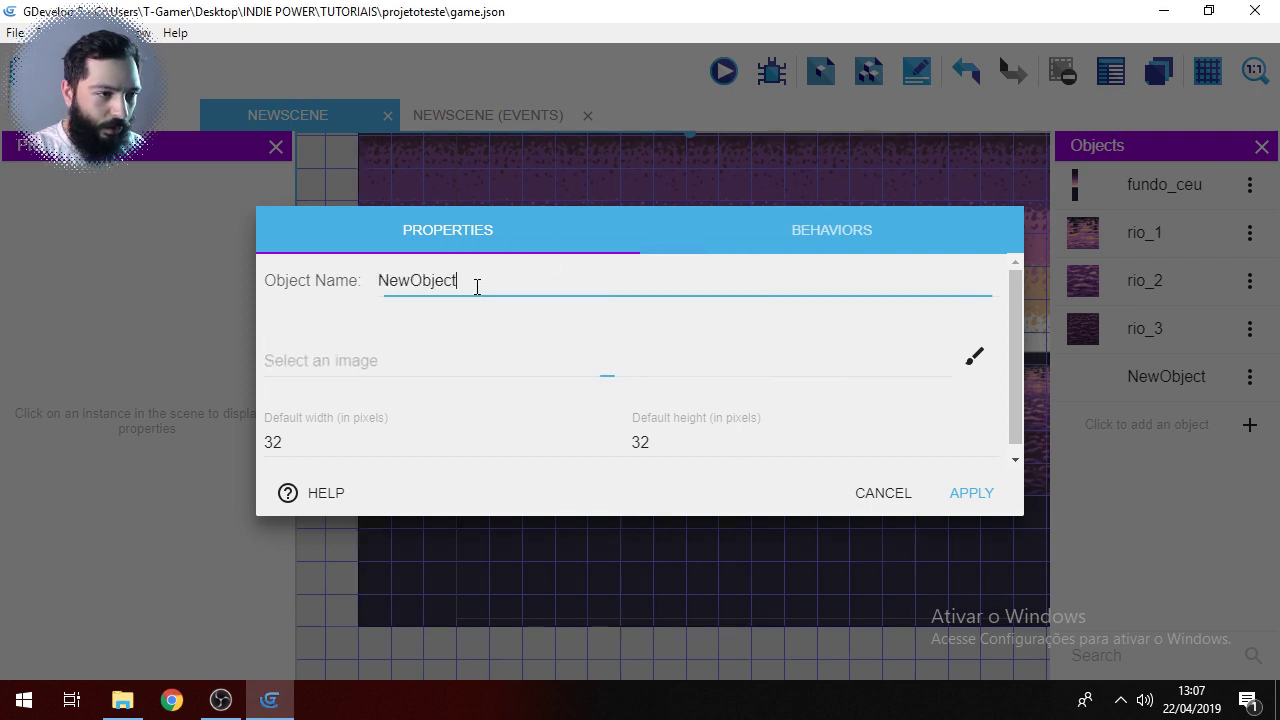
pyautogui.moveTo(477, 287); pyautogui.dragTo(369, 281)
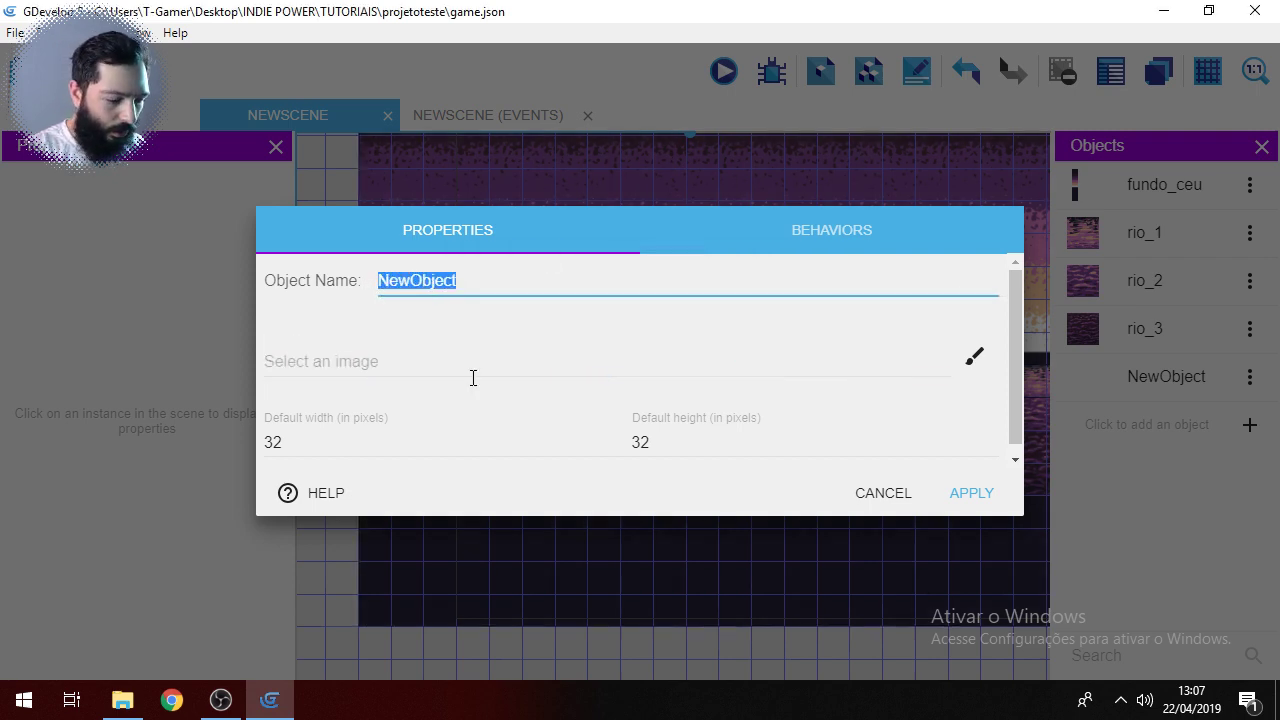
pyautogui.write('r90')
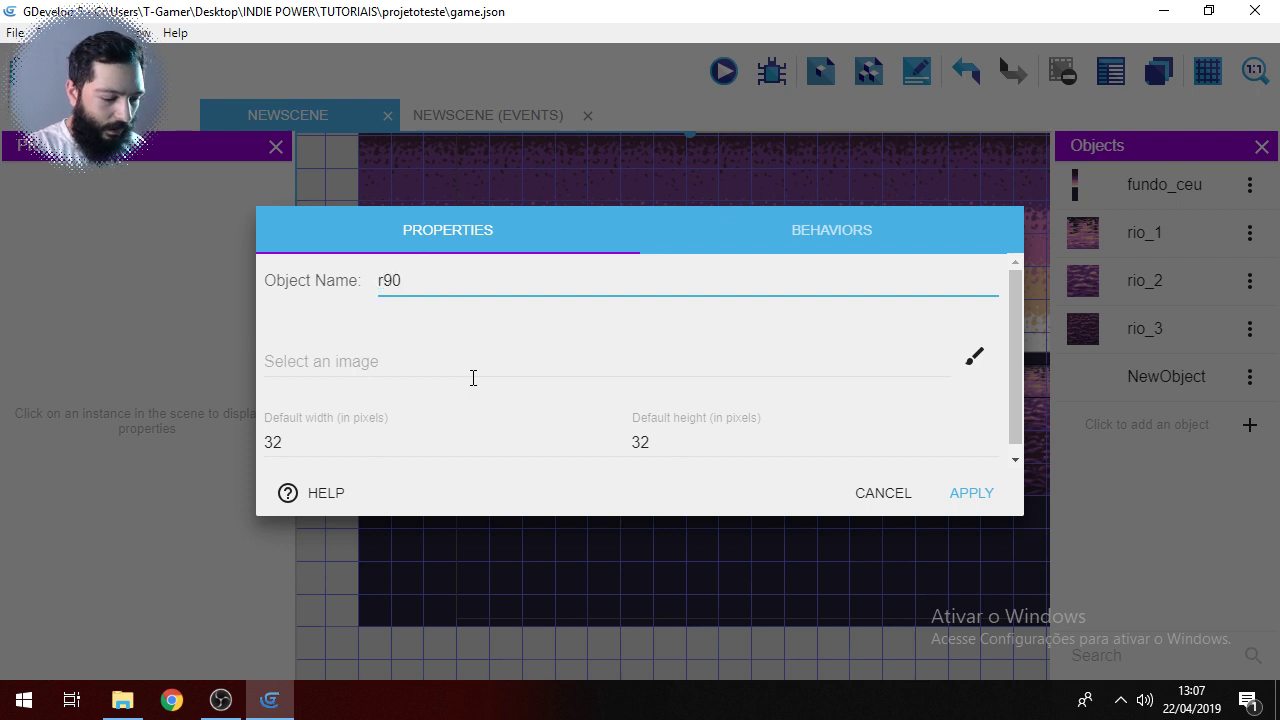
pyautogui.write('_4')
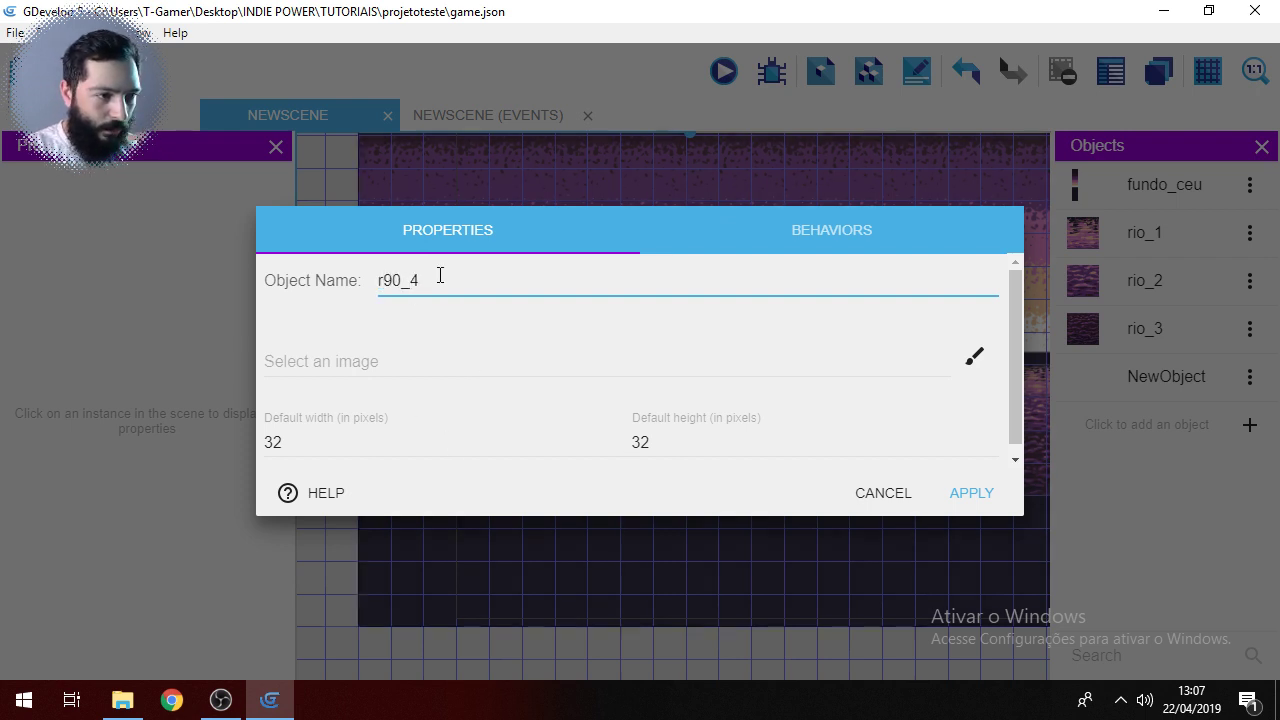
pyautogui.moveTo(440, 278); pyautogui.dragTo(357, 289)
pyautogui.write('rio')
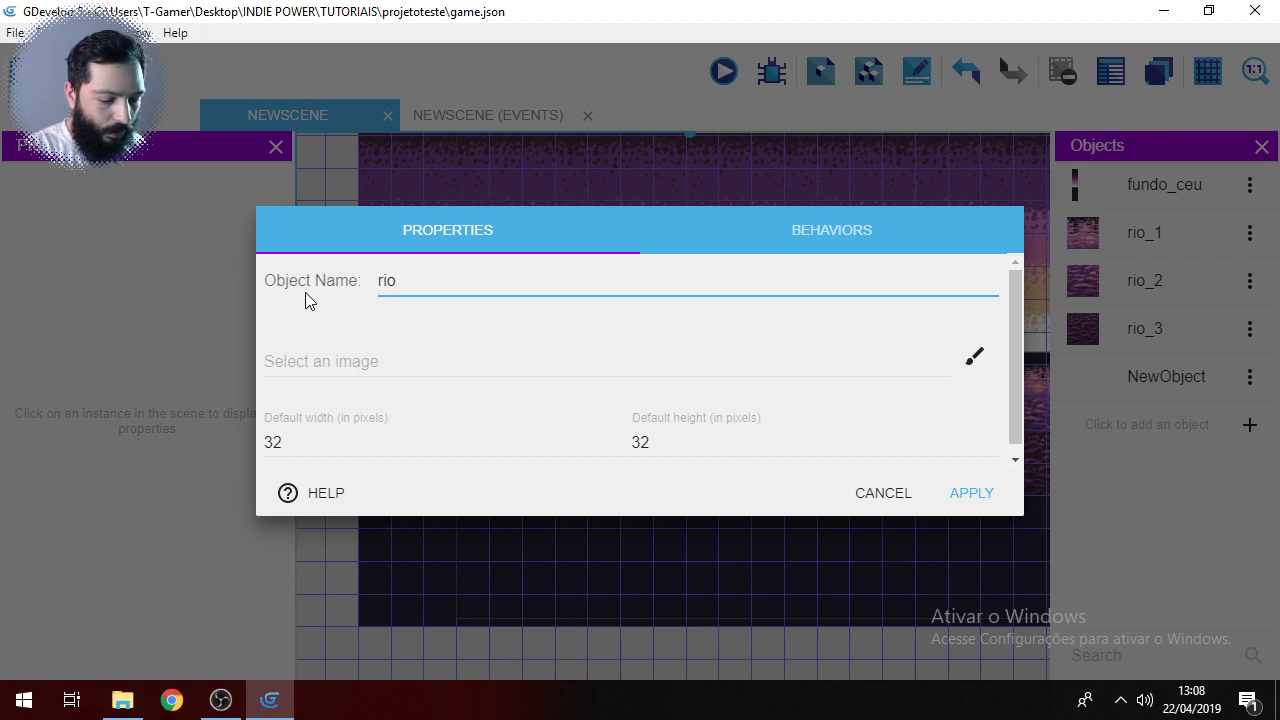
pyautogui.write('_')
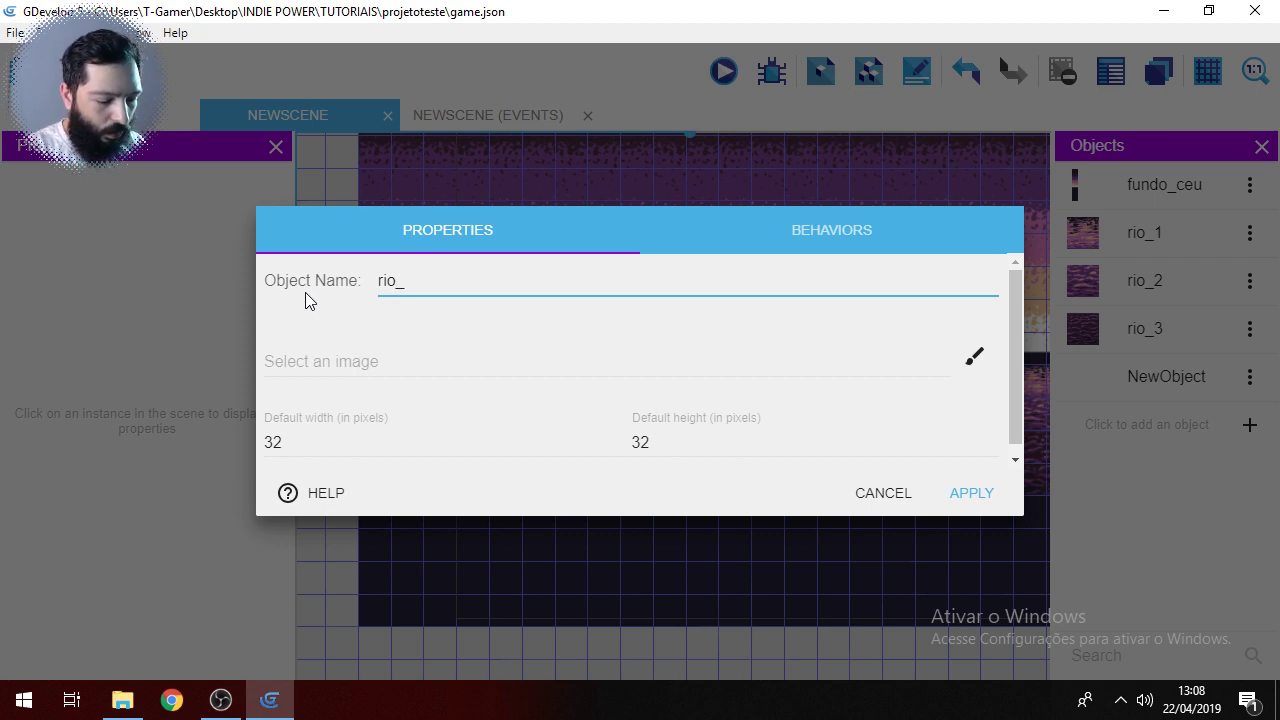
pyautogui.write('4')
# Step: Assign the rio4 image from the cenarios\fase3 folder to the rio_4 object as a new image
pyautogui.click(350, 362)
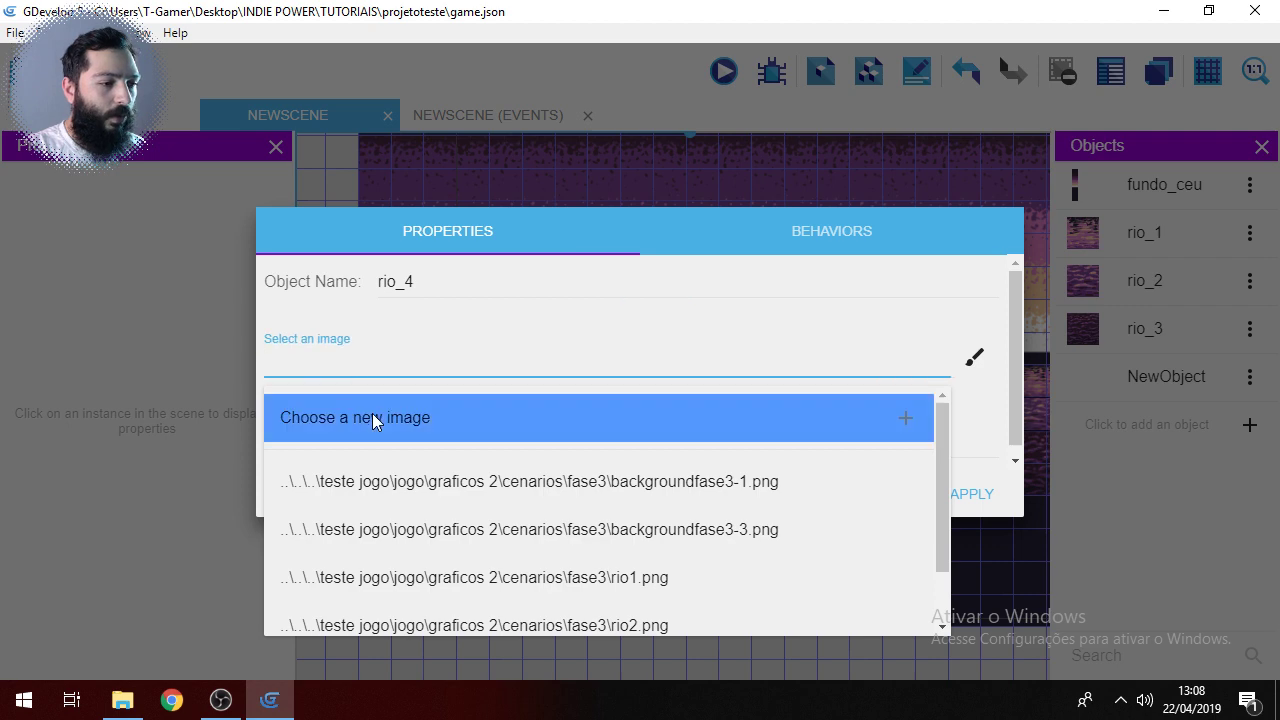
pyautogui.click(372, 418)
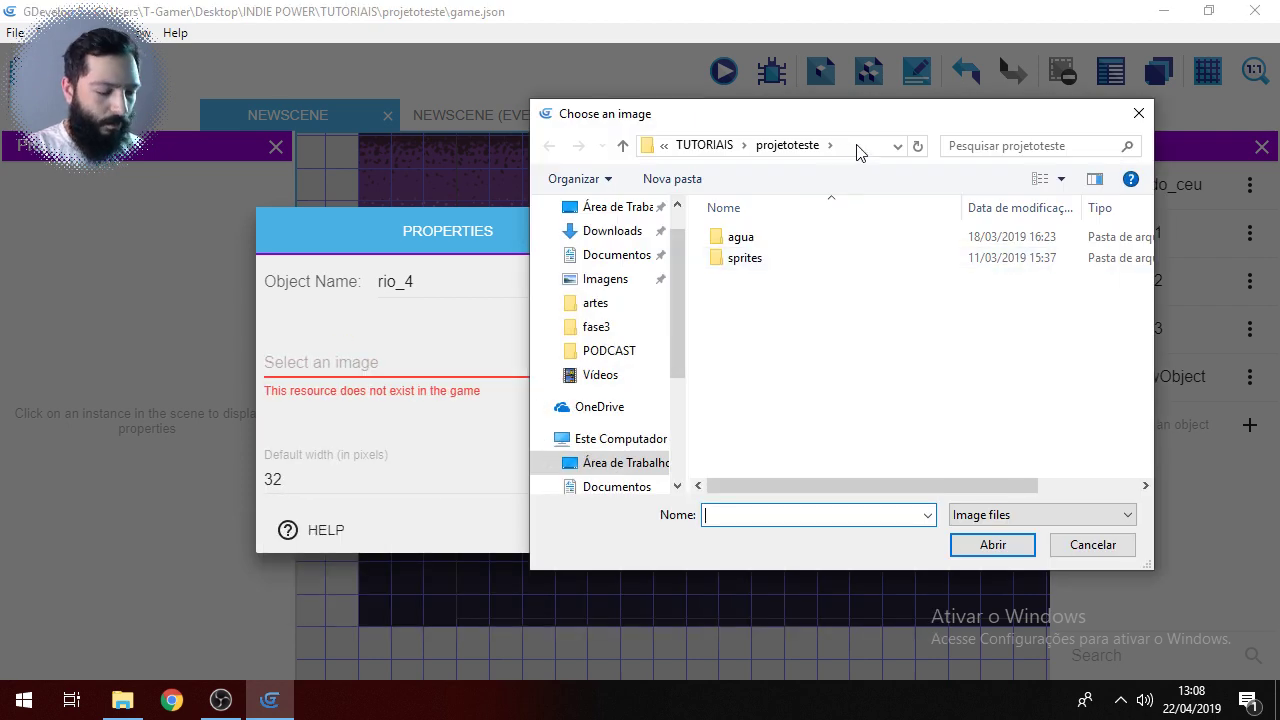
pyautogui.click(857, 146)
pyautogui.hotkey('ctrl', 'v')
pyautogui.press('Return')
pyautogui.scroll(-1, 946, 305)
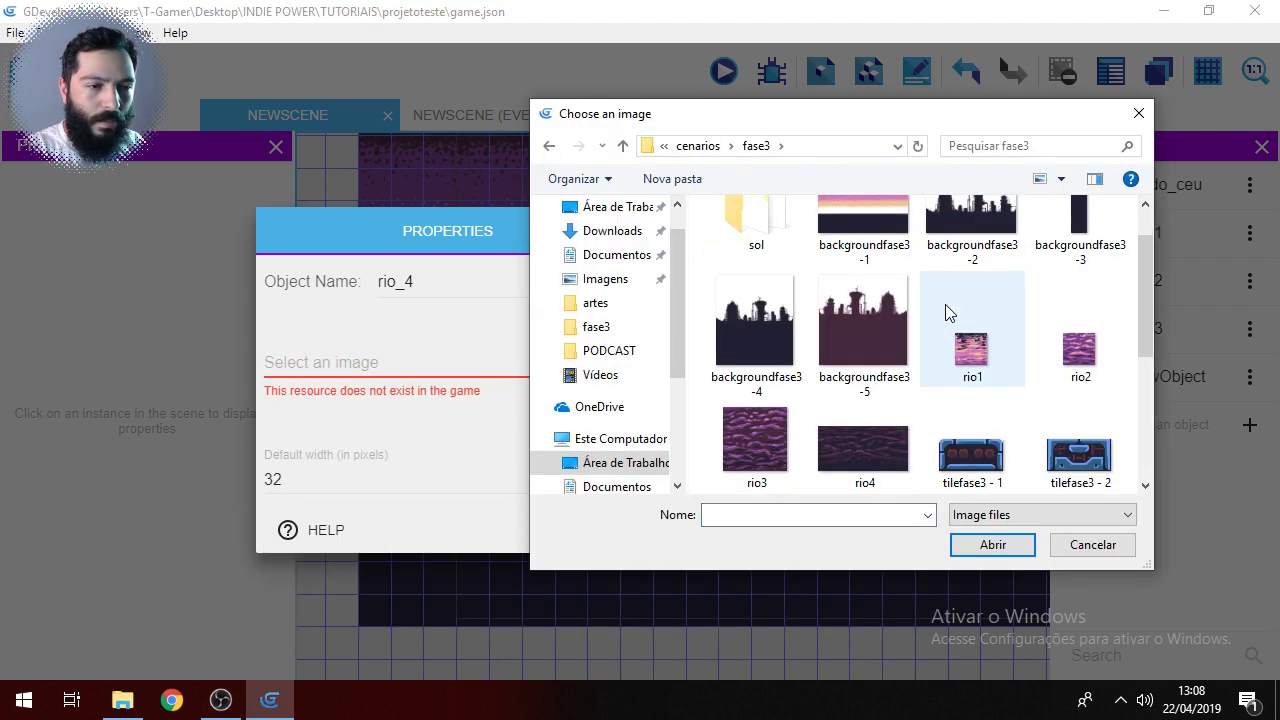
pyautogui.scroll(-2, 945, 304)
pyautogui.click(854, 233)
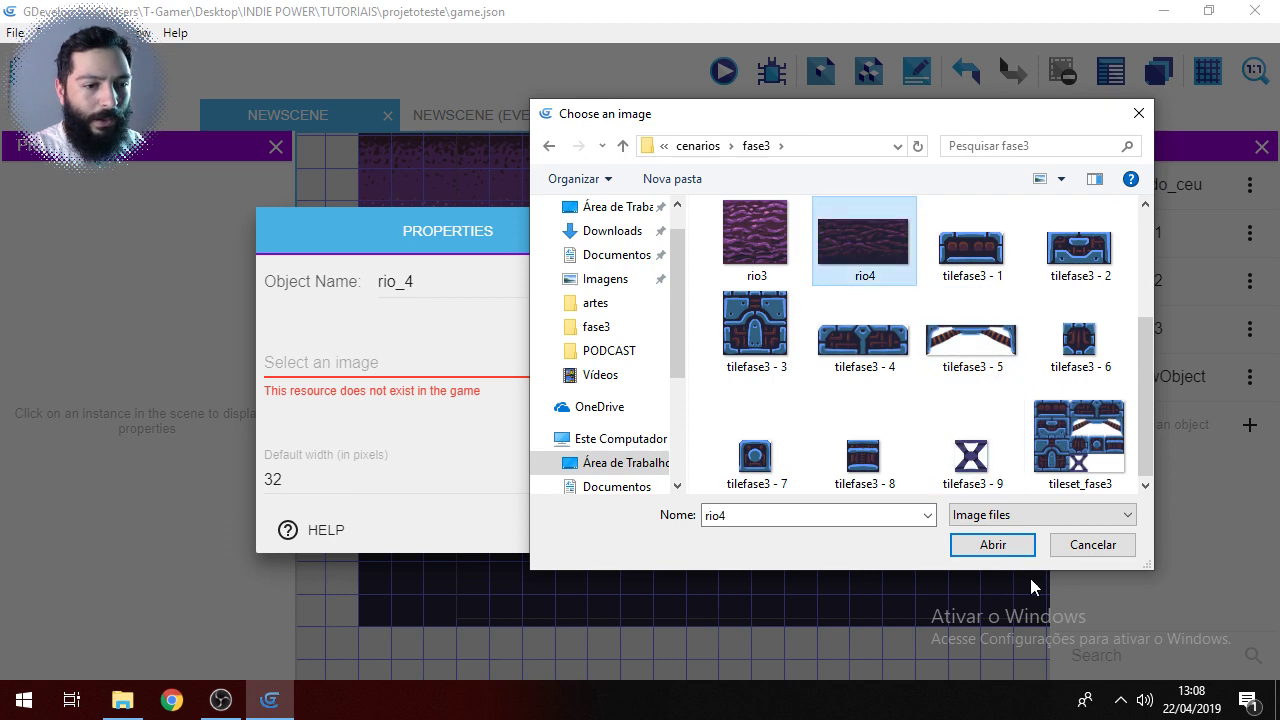
pyautogui.click(991, 546)
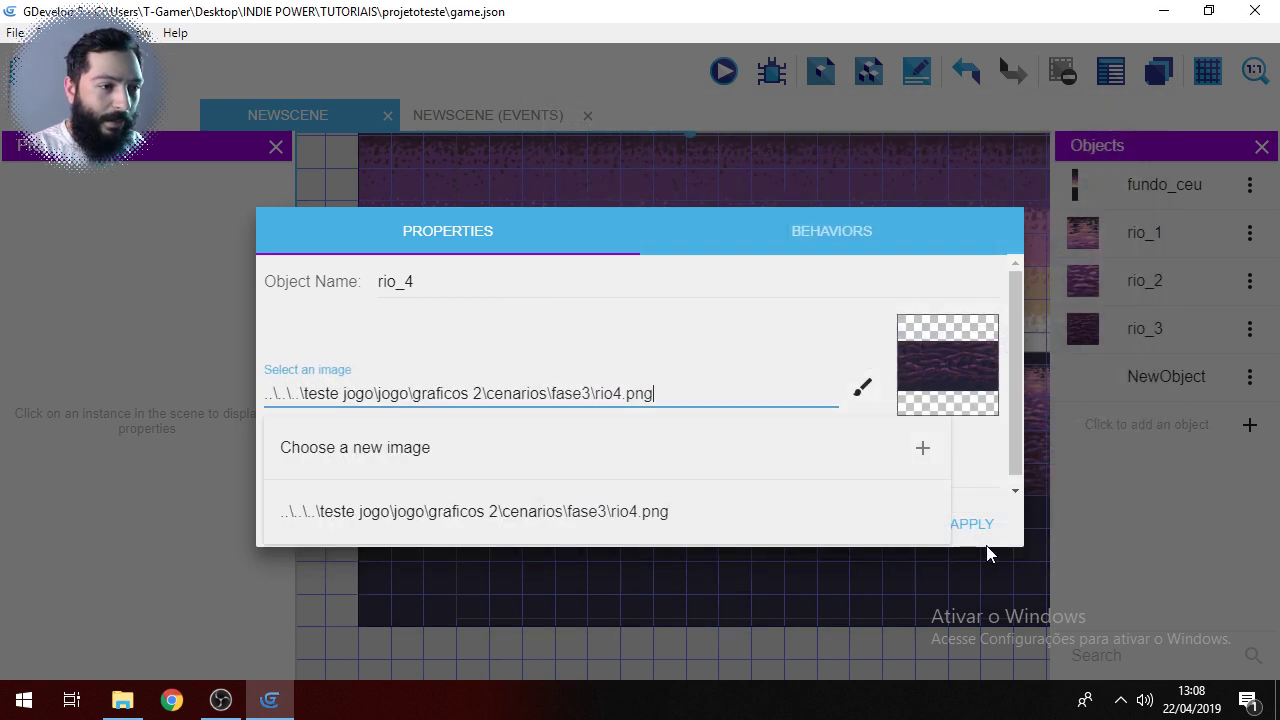
pyautogui.click(506, 338)
# Step: Set rio_4's default width to 128 pixels and its default height to 64 pixels
pyautogui.moveTo(304, 475); pyautogui.dragTo(253, 482)
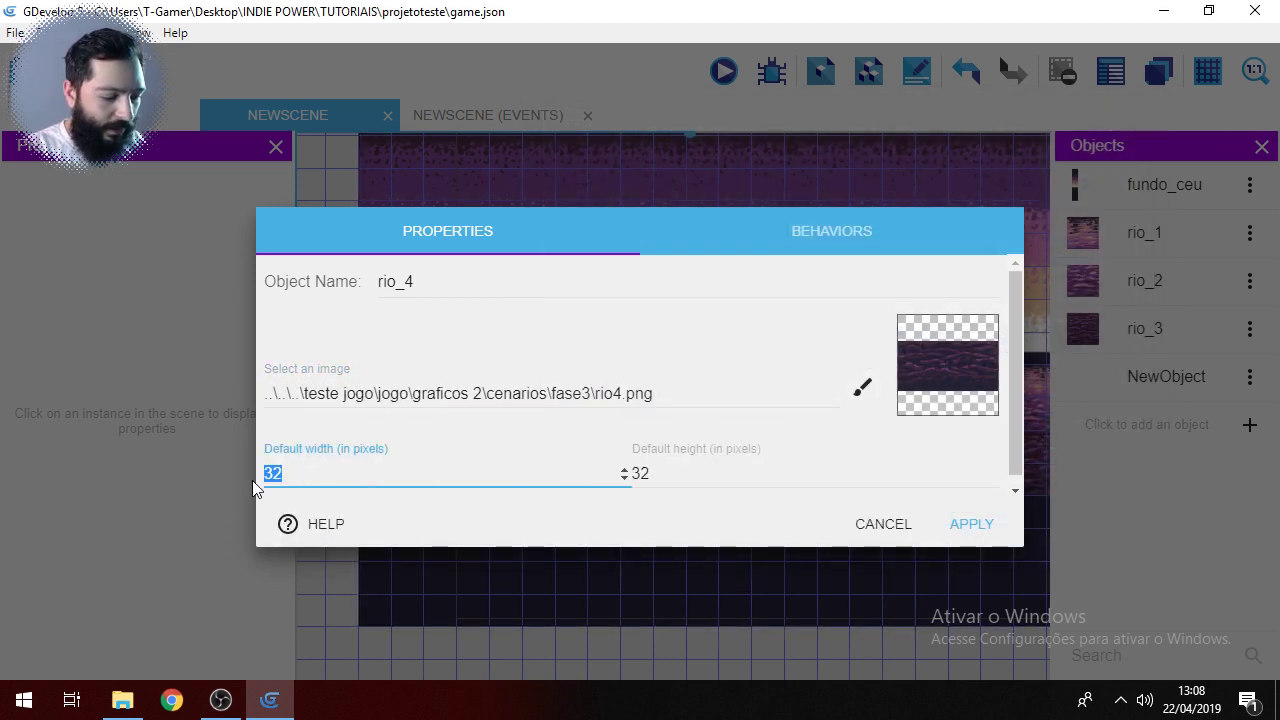
pyautogui.write('128')
pyautogui.click(643, 472)
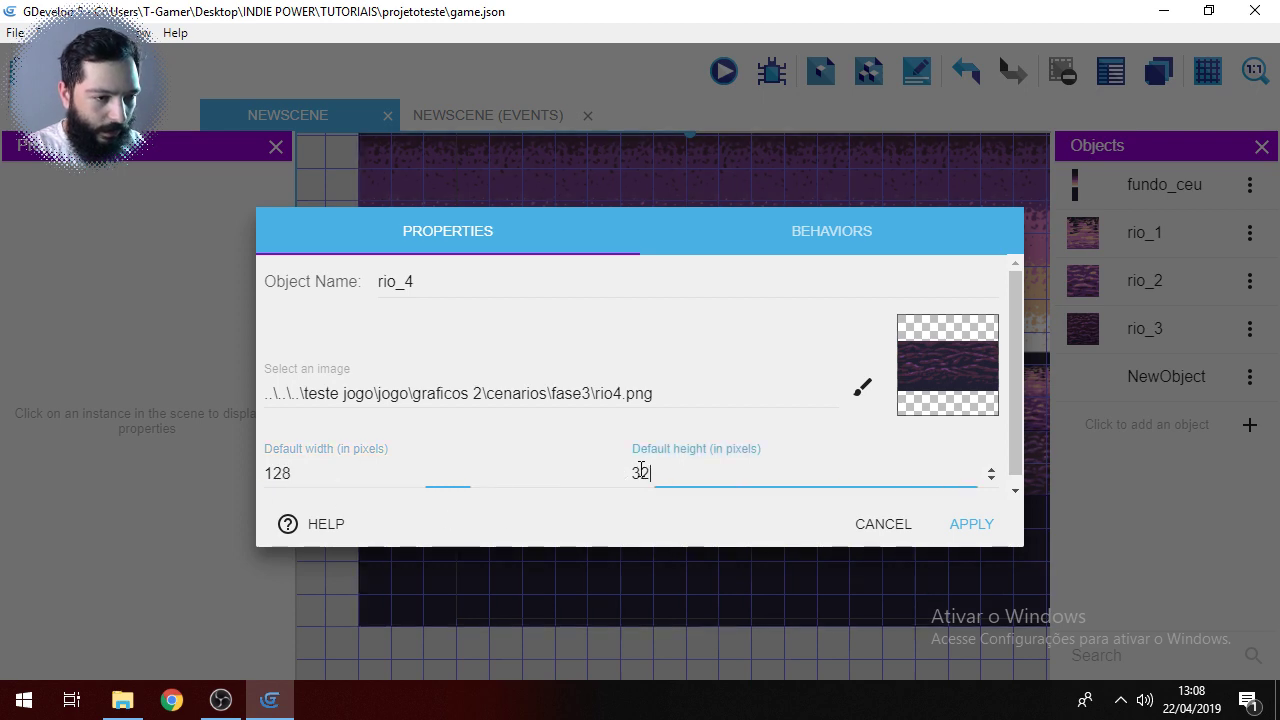
pyautogui.doubleClick(641, 472)
pyautogui.write('64')
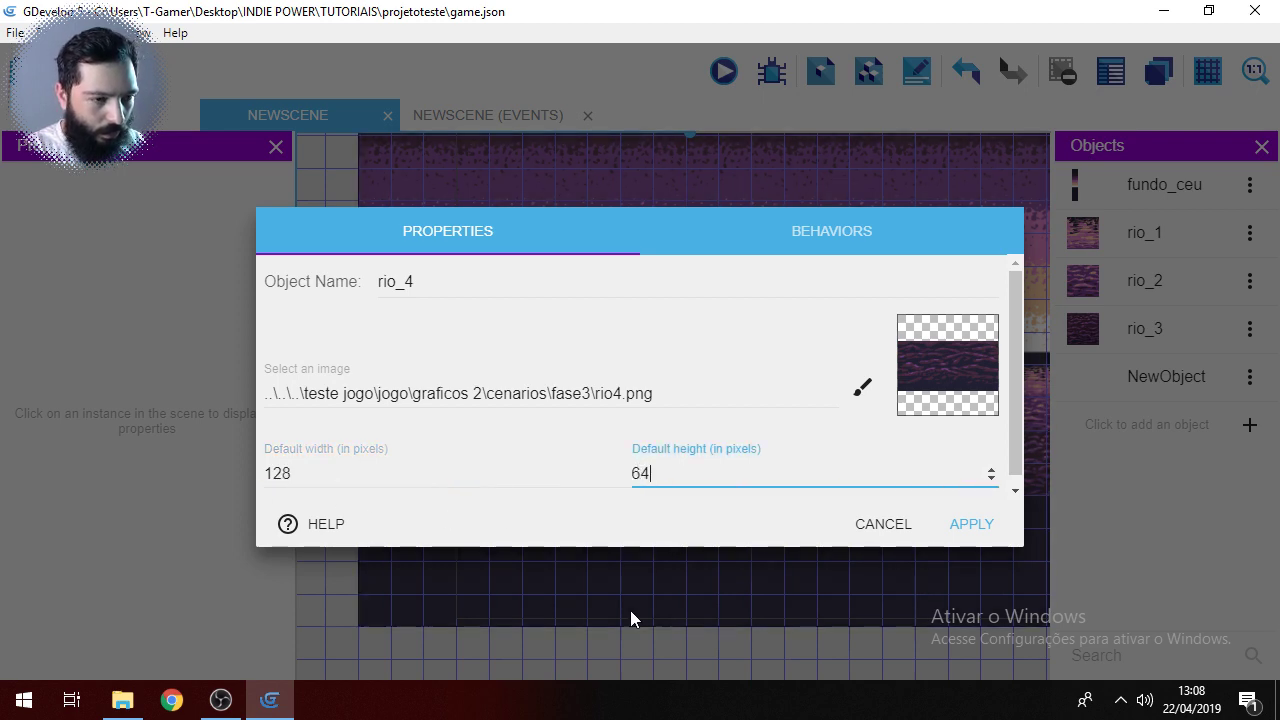
# Step: Check the rio4 image's dimensions in File Explorer, and apply the rio_4 object's properties back in GDevelop
pyautogui.click(122, 700)
pyautogui.click(628, 447)
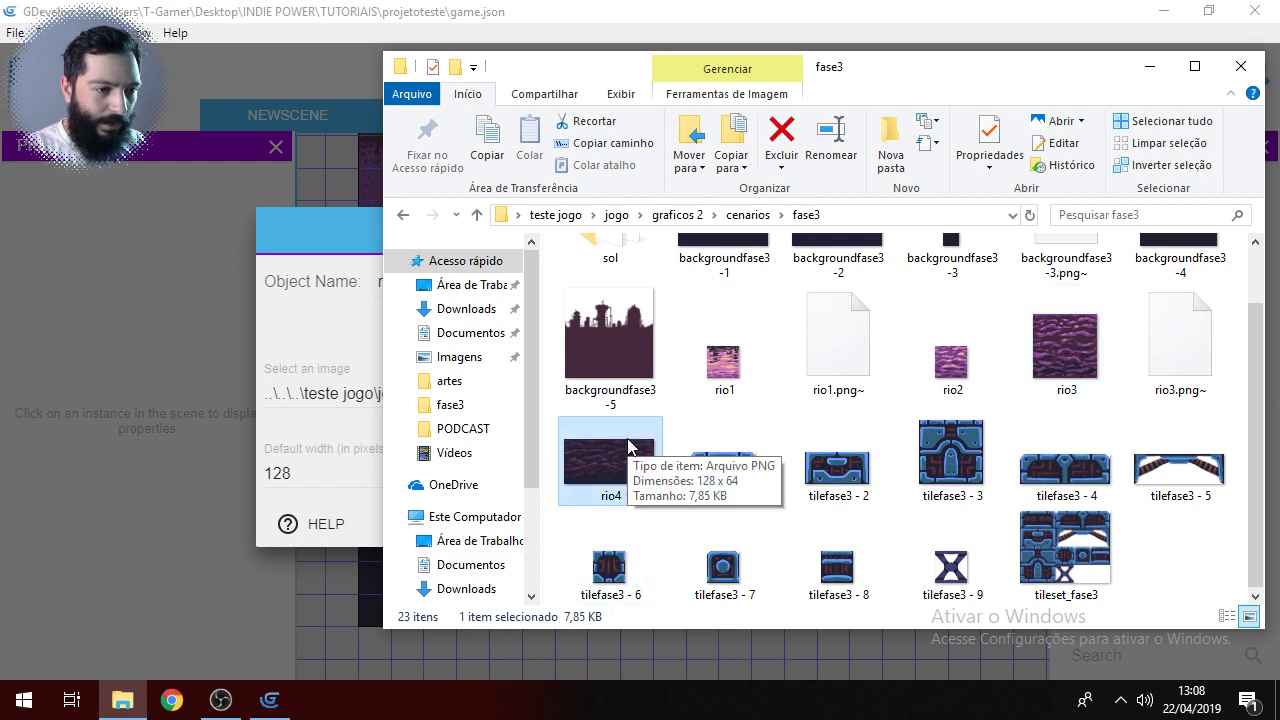
pyautogui.click(767, 7)
pyautogui.click(972, 524)
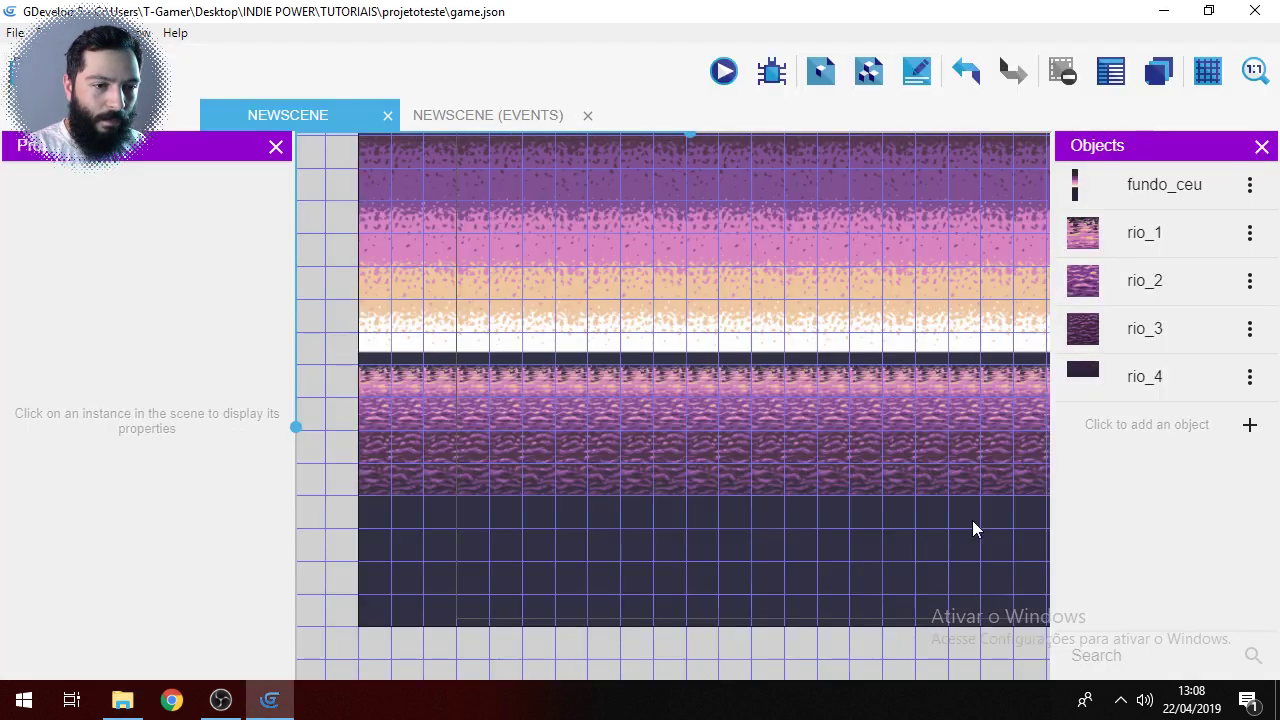
# Step: Place an instance of rio_4 directly below the rio_3 strip, aligned with the background's left edge, and deselect it
pyautogui.click(1167, 381)
pyautogui.moveTo(1167, 381); pyautogui.dragTo(388, 553)
pyautogui.click(469, 580)
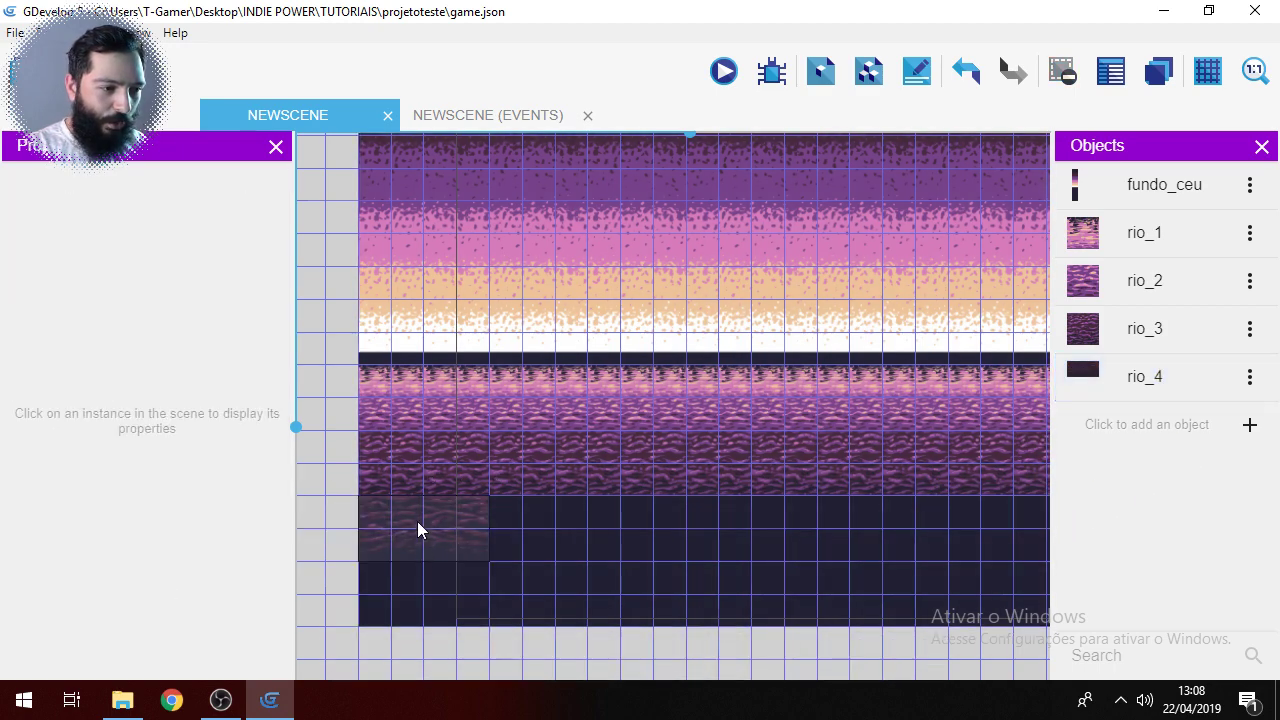
# Step: Stretch the rio_4 instance across the sky background's full width and deselect it
pyautogui.scroll(-3, 432, 470)
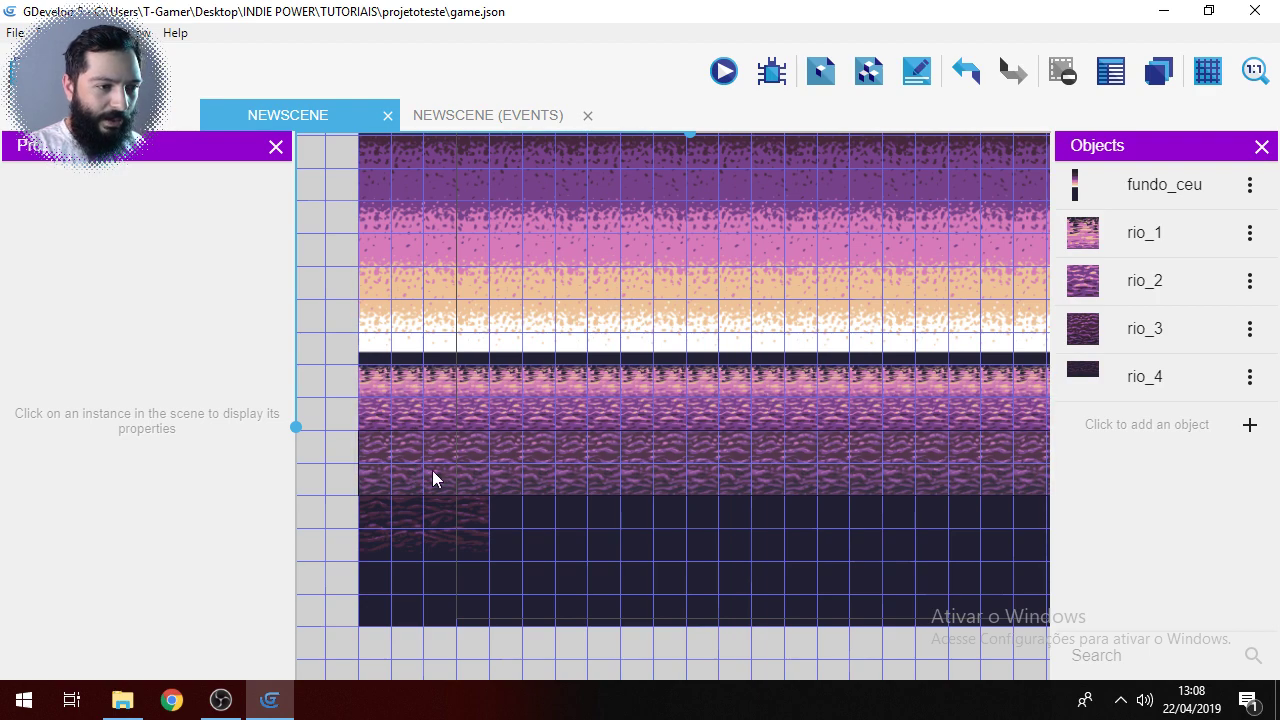
pyautogui.scroll(-2, 432, 470)
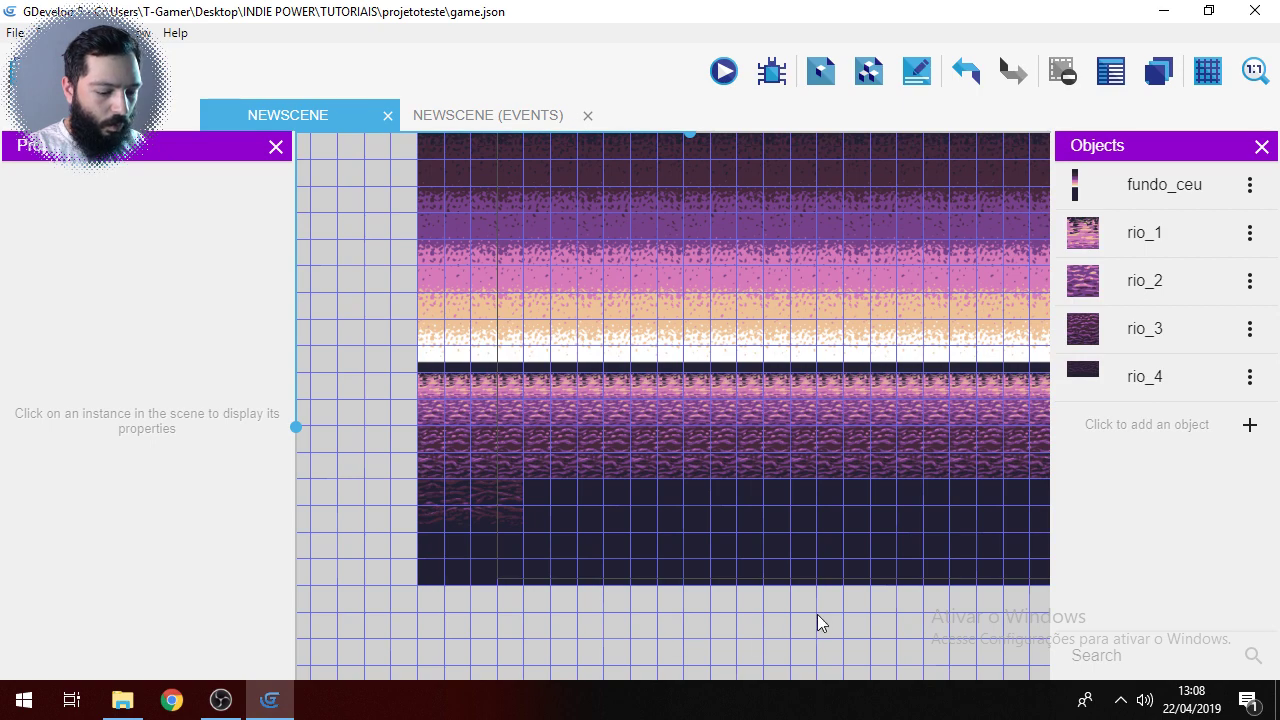
pyautogui.moveTo(860, 627); pyautogui.dragTo(712, 663, button='middle')
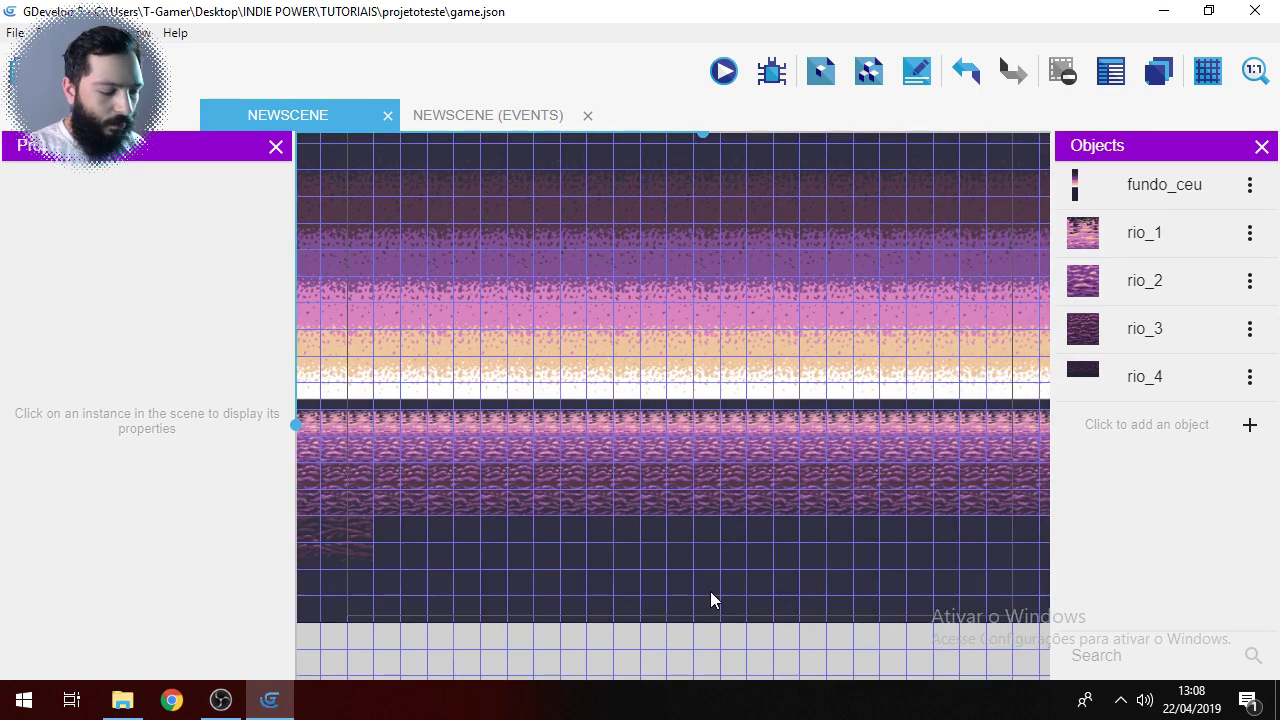
pyautogui.scroll(-2, 686, 520)
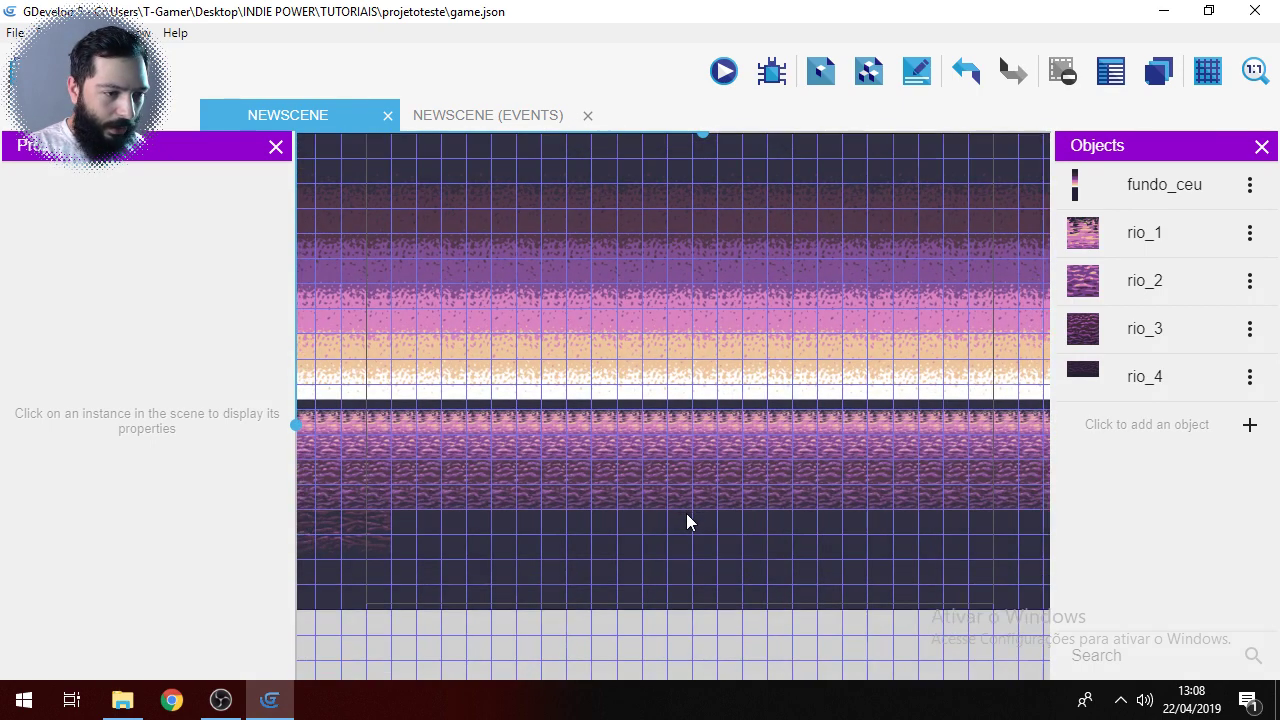
pyautogui.scroll(-1, 686, 520)
pyautogui.moveTo(754, 612); pyautogui.dragTo(723, 600, button='middle')
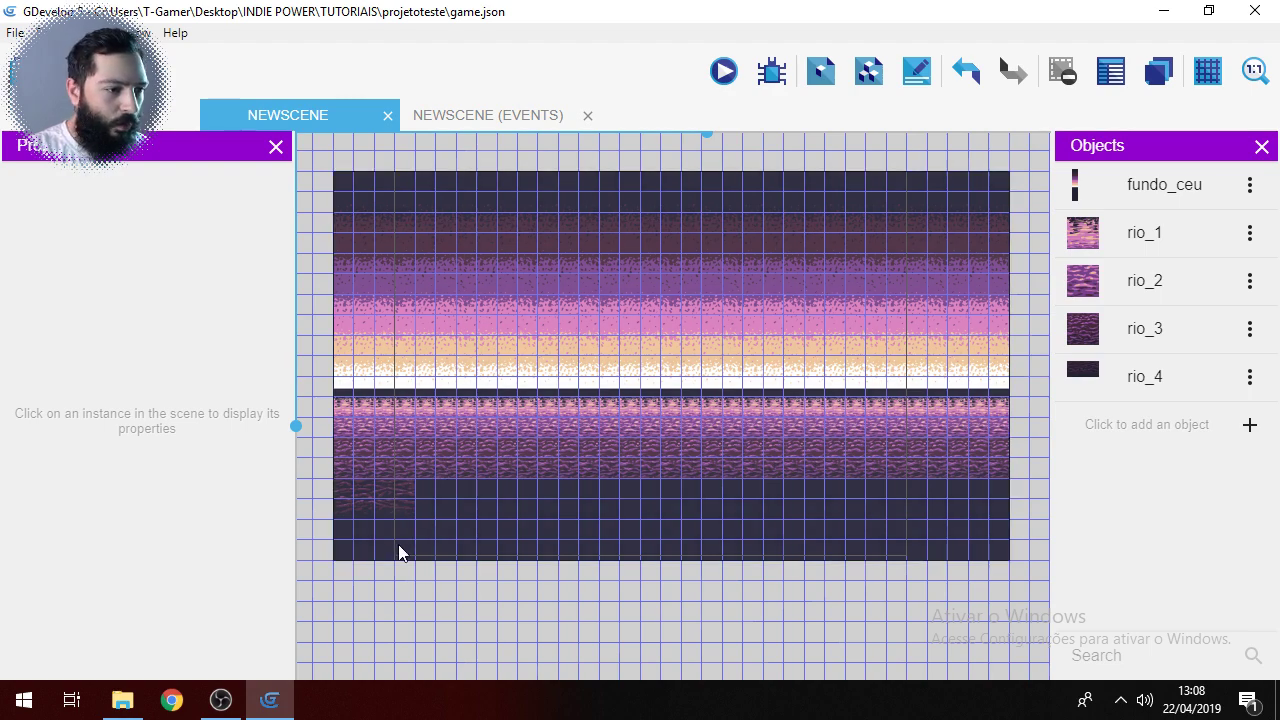
pyautogui.click(389, 505)
pyautogui.moveTo(424, 506); pyautogui.dragTo(1020, 490)
pyautogui.click(1026, 440)
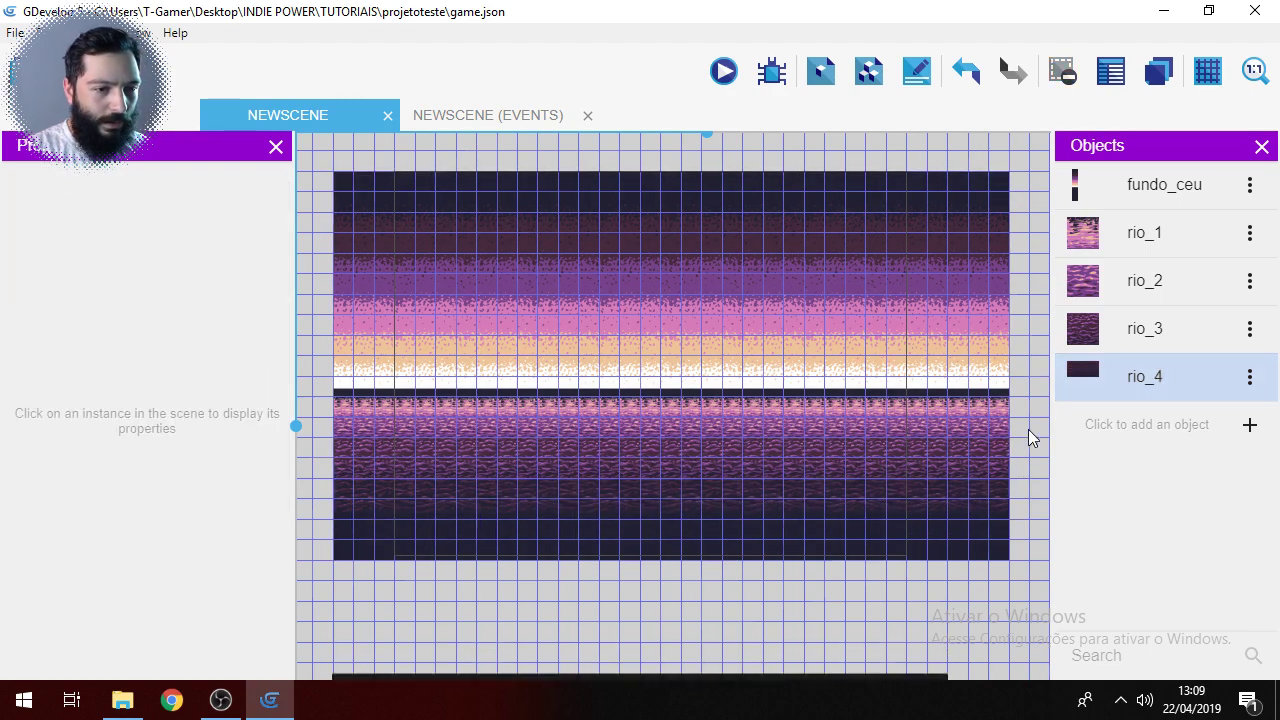
# Step: Preview the scene to examine the sky and the four river strips, and close the preview
pyautogui.click(724, 72)
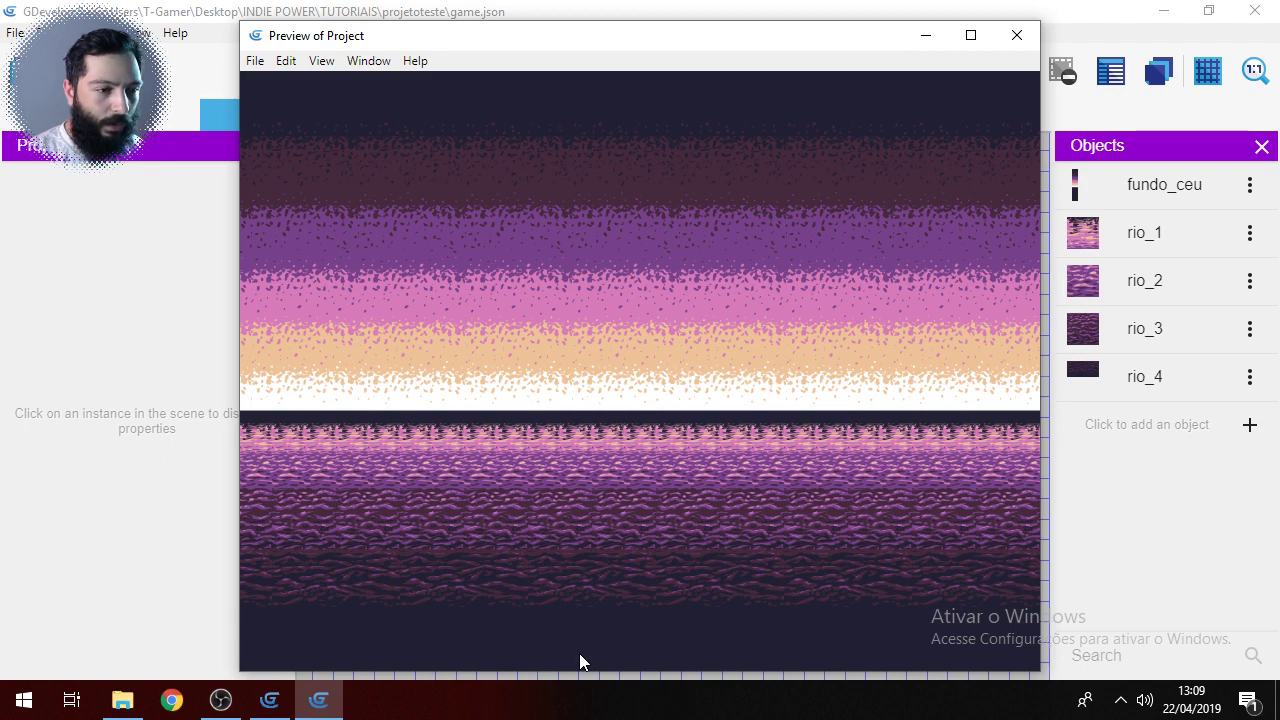
pyautogui.click(1016, 35)
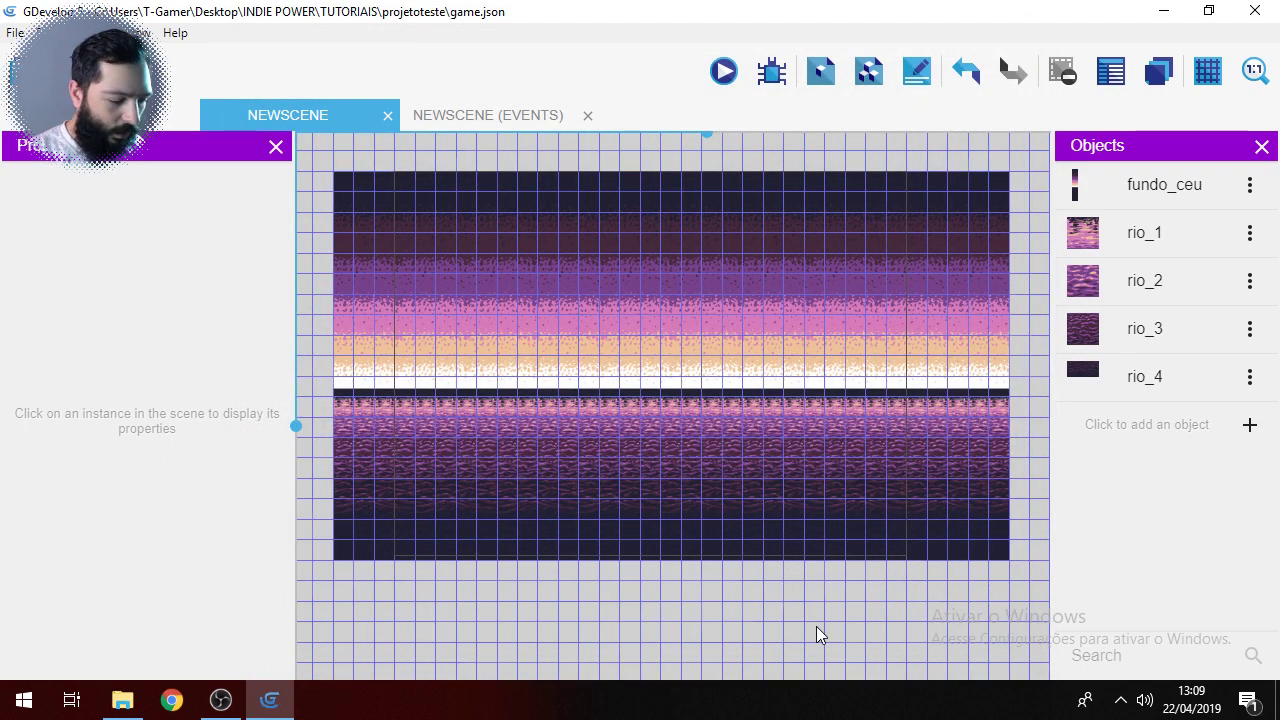
pyautogui.scroll(-4, 816, 635)
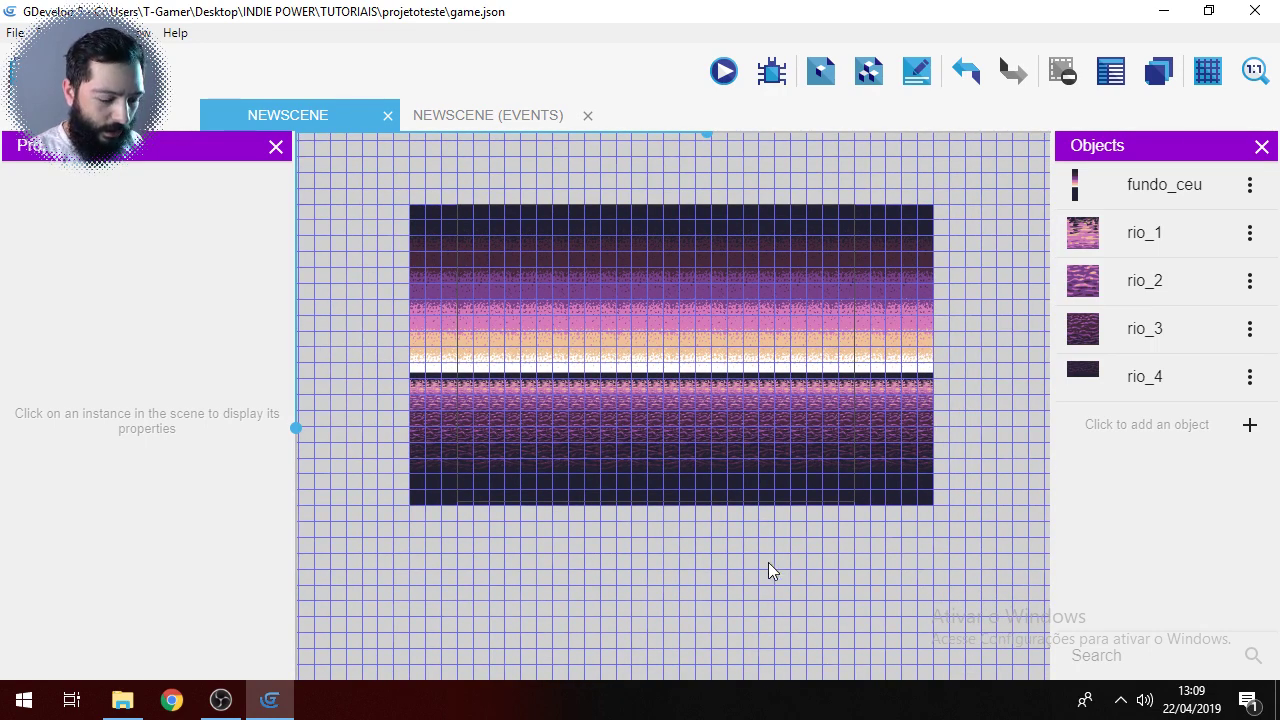
pyautogui.moveTo(768, 562); pyautogui.dragTo(696, 600, button='middle')
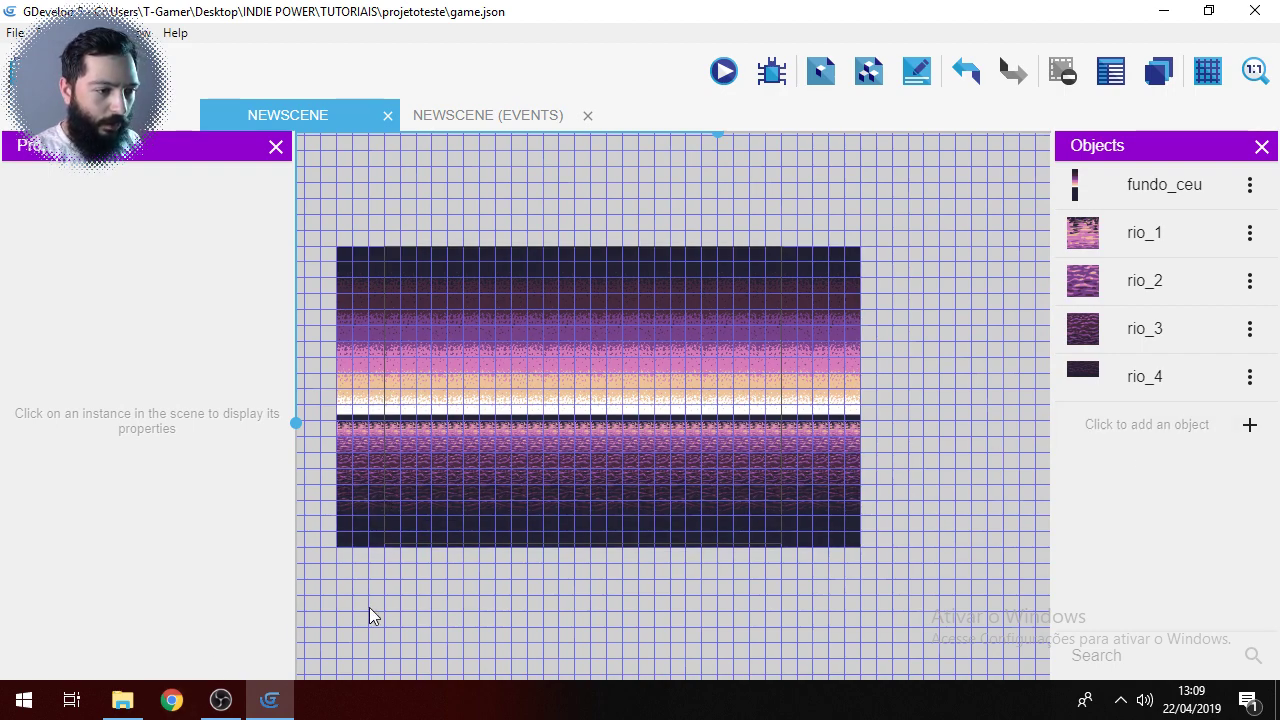
pyautogui.moveTo(369, 607); pyautogui.dragTo(529, 601, button='middle')
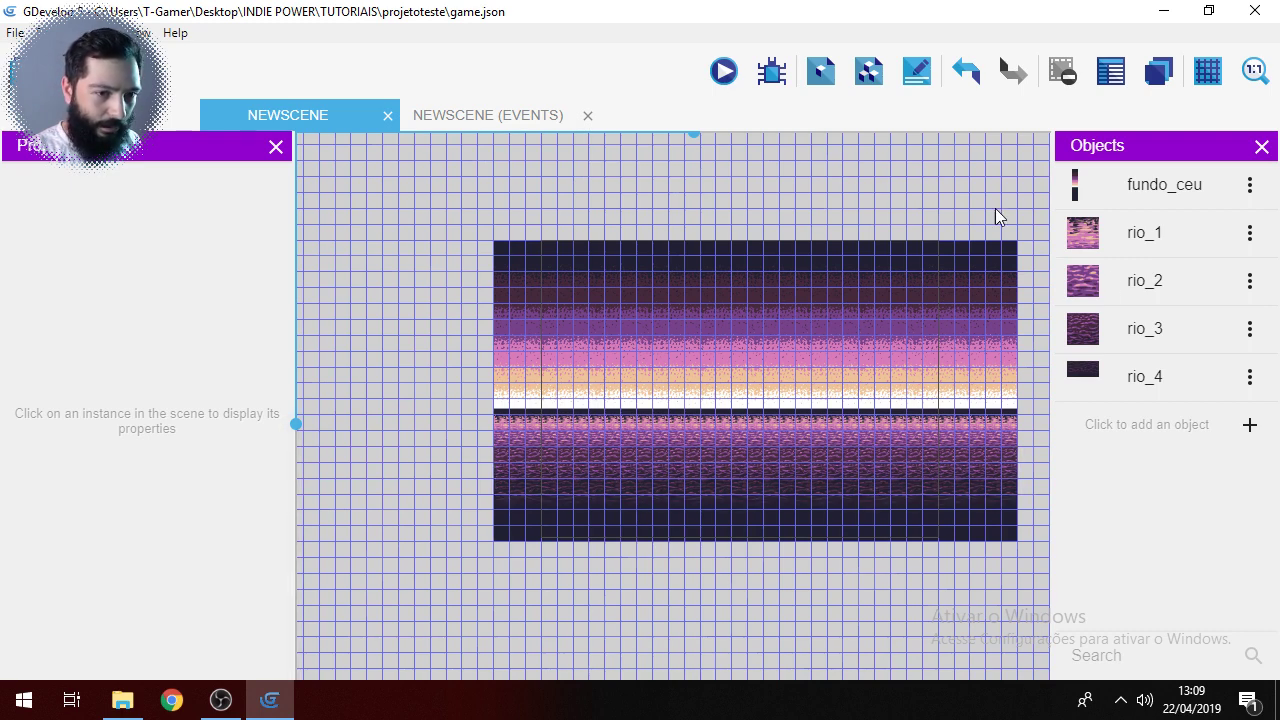
pyautogui.moveTo(1026, 580); pyautogui.dragTo(987, 584, button='middle')
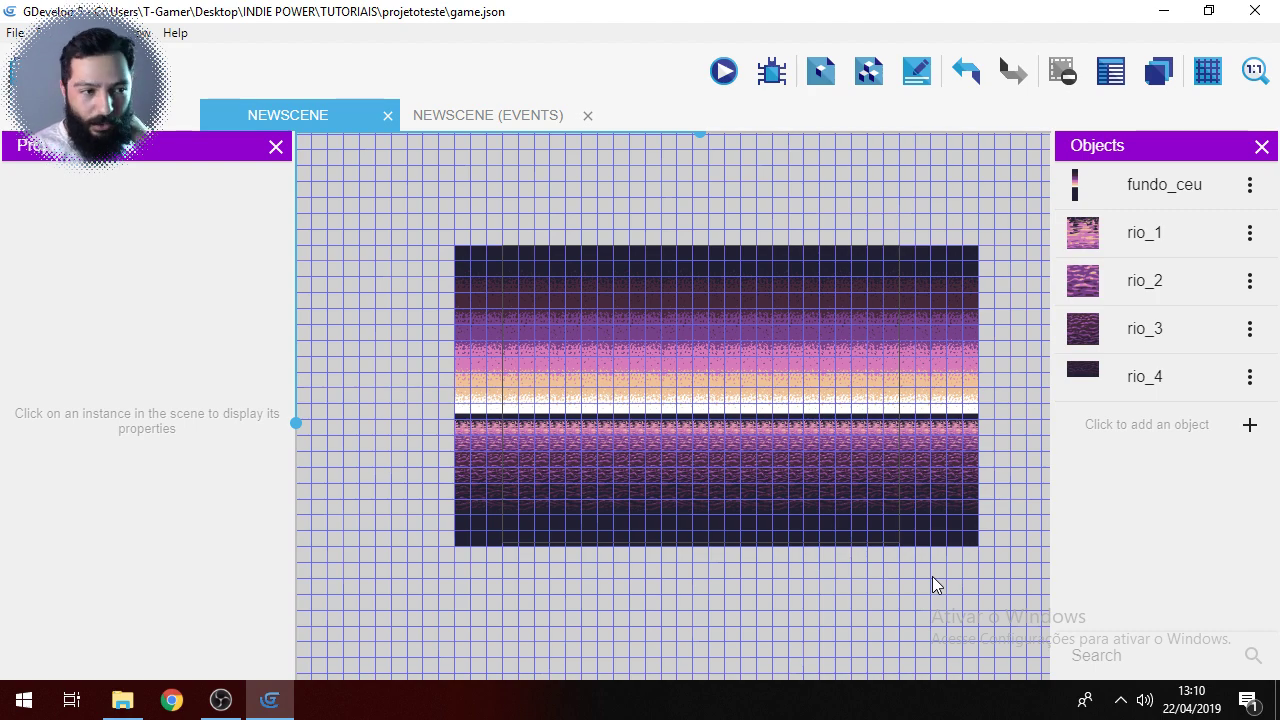
# Step: Assign the rio_2, rio_3 and rio_4 instances to the rio layer and deselect them
pyautogui.scroll(2, 520, 447)
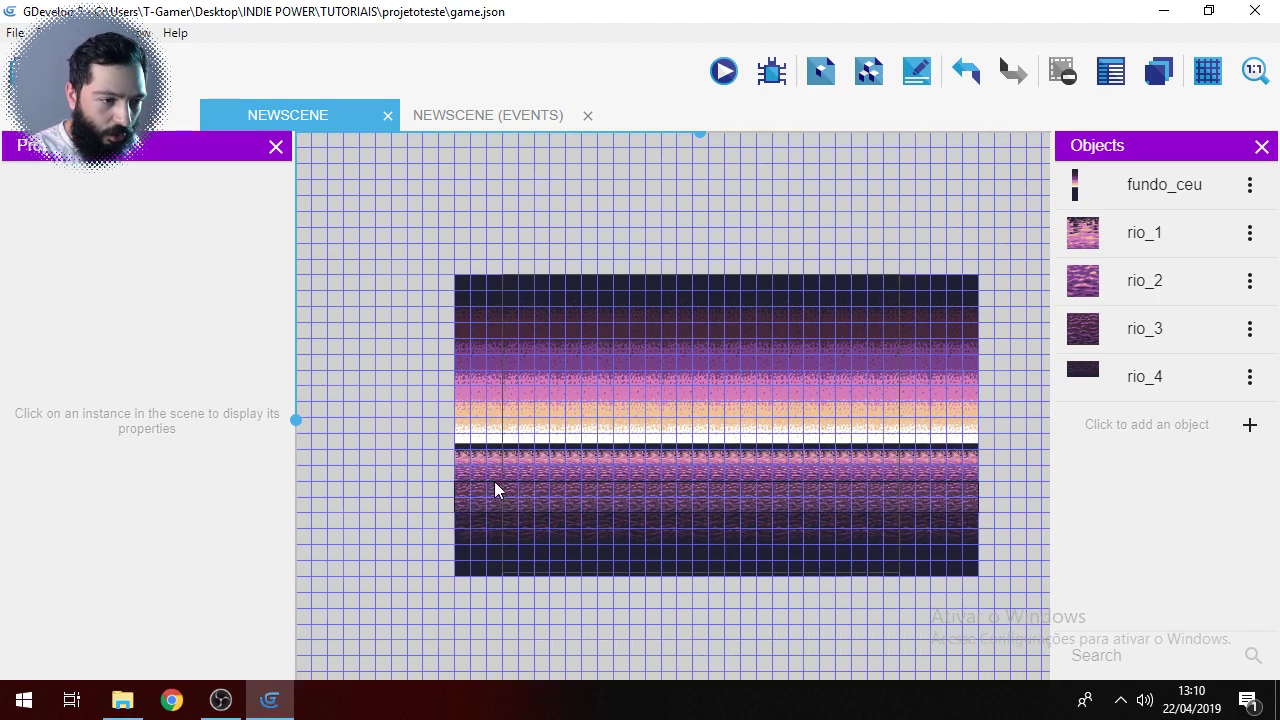
pyautogui.click(490, 474)
pyautogui.keyDown('shift'); pyautogui.click(499, 491); pyautogui.keyUp('shift')
pyautogui.keyDown('shift'); pyautogui.click(499, 522); pyautogui.keyUp('shift')
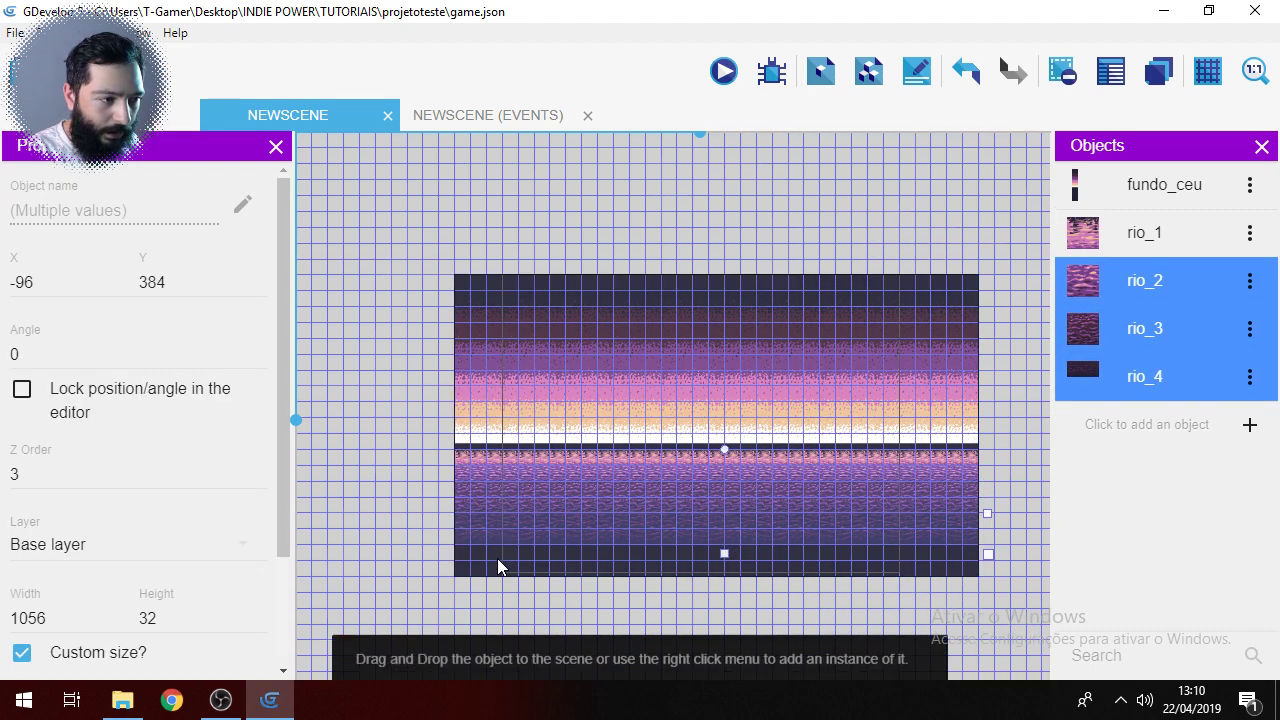
pyautogui.click(207, 541)
pyautogui.click(156, 573)
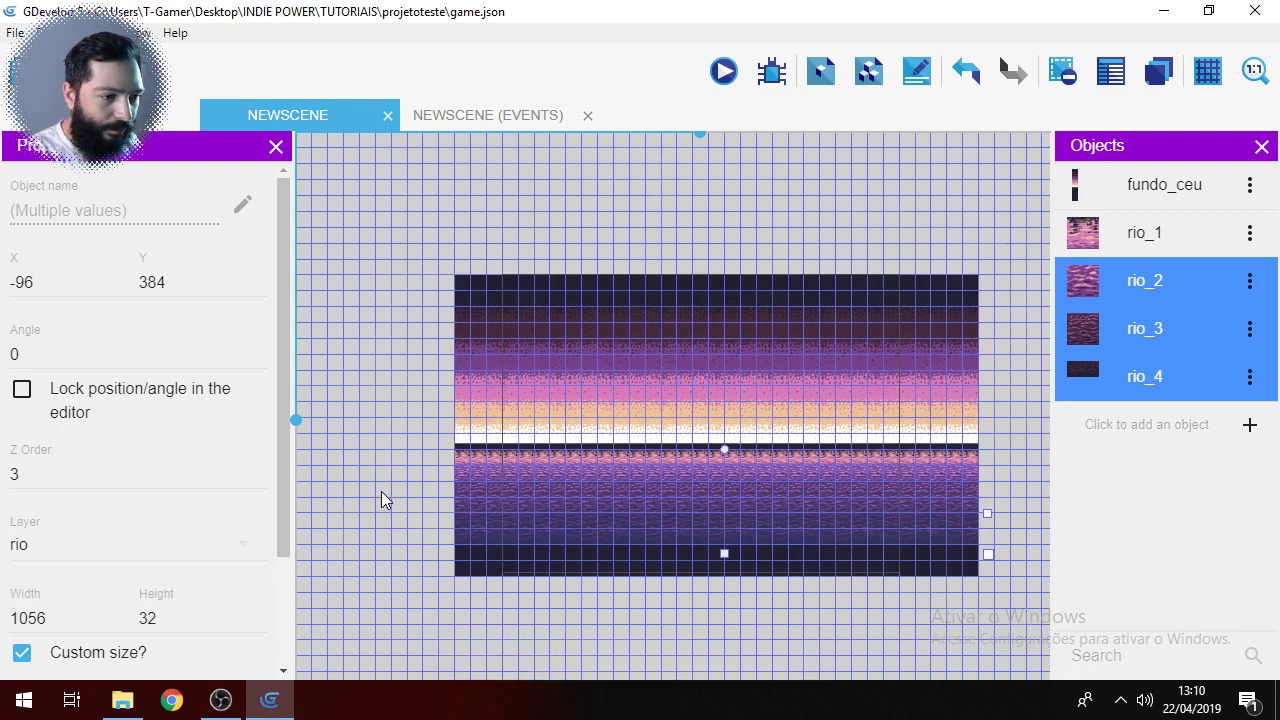
pyautogui.click(381, 491)
# Step: Select all four river strips, rio_1 to rio_4, in the scene and hide the grid
pyautogui.scroll(1, 476, 576)
pyautogui.keyDown('ctrl'); pyautogui.scroll(2, 462, 573); pyautogui.keyUp('ctrl')
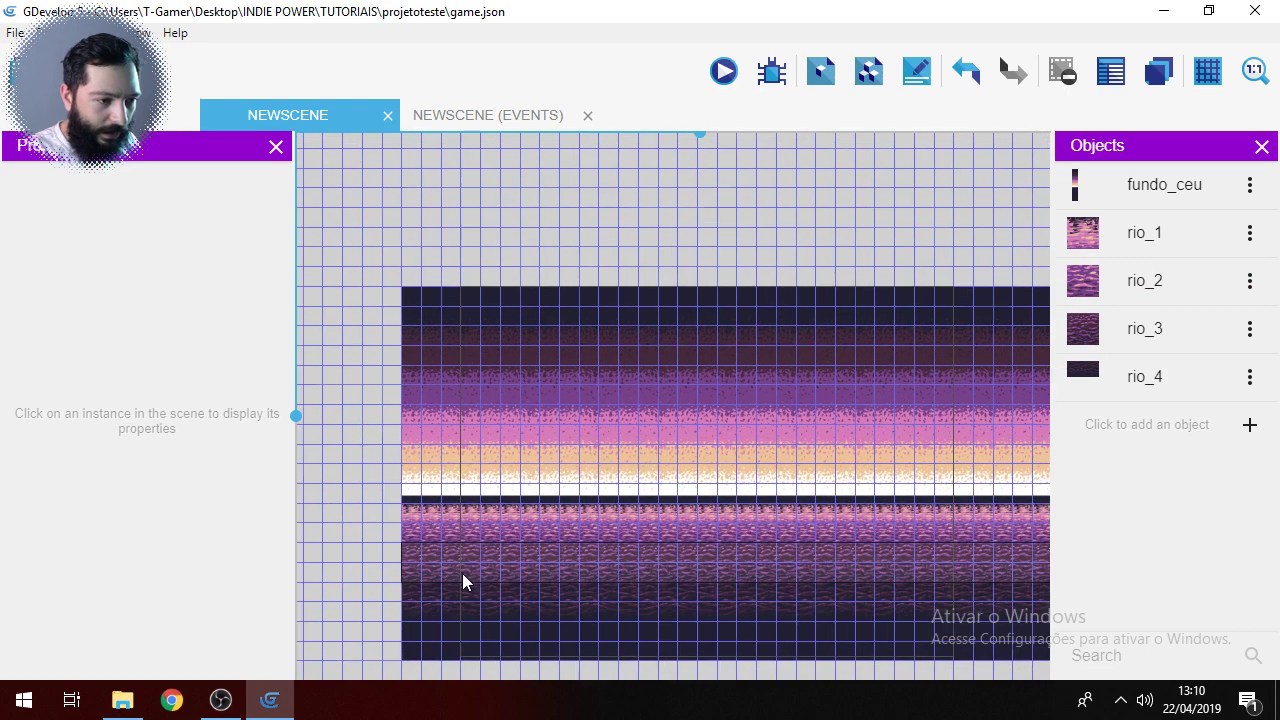
pyautogui.click(468, 529)
pyautogui.keyDown('shift'); pyautogui.click(465, 544); pyautogui.keyUp('shift')
pyautogui.keyDown('shift'); pyautogui.click(463, 557); pyautogui.keyUp('shift')
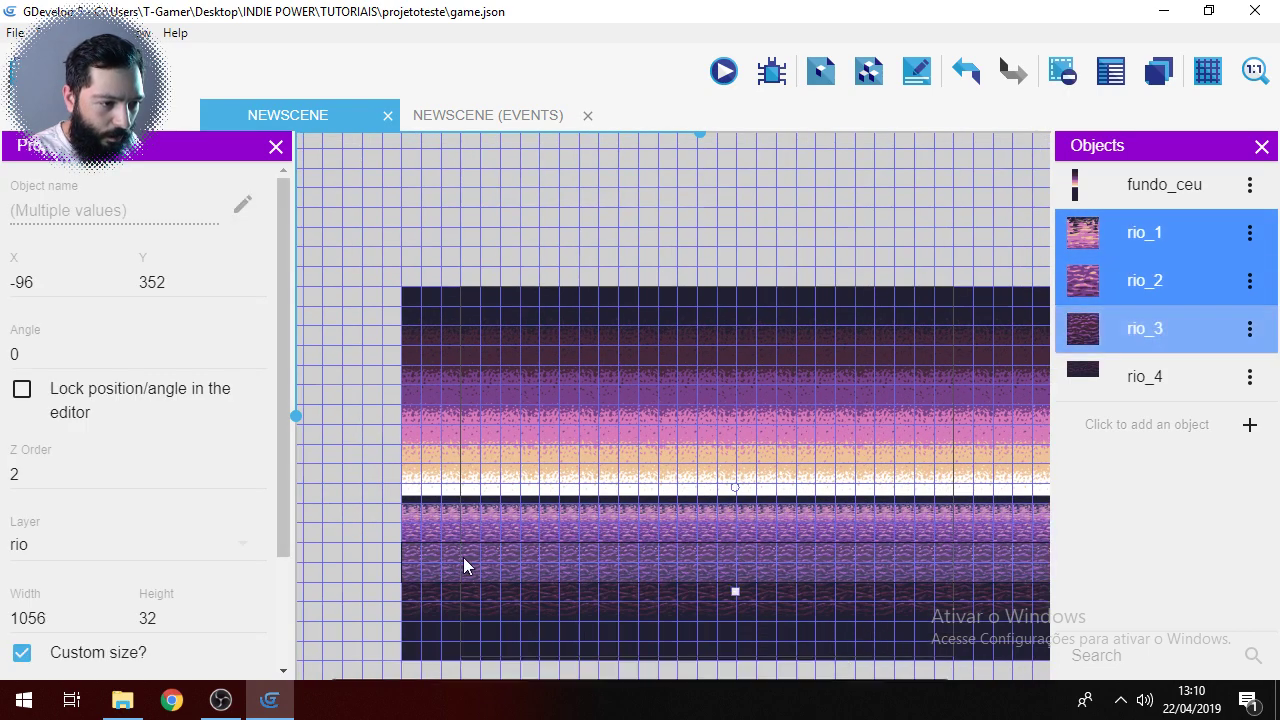
pyautogui.keyDown('shift'); pyautogui.click(461, 595); pyautogui.keyUp('shift')
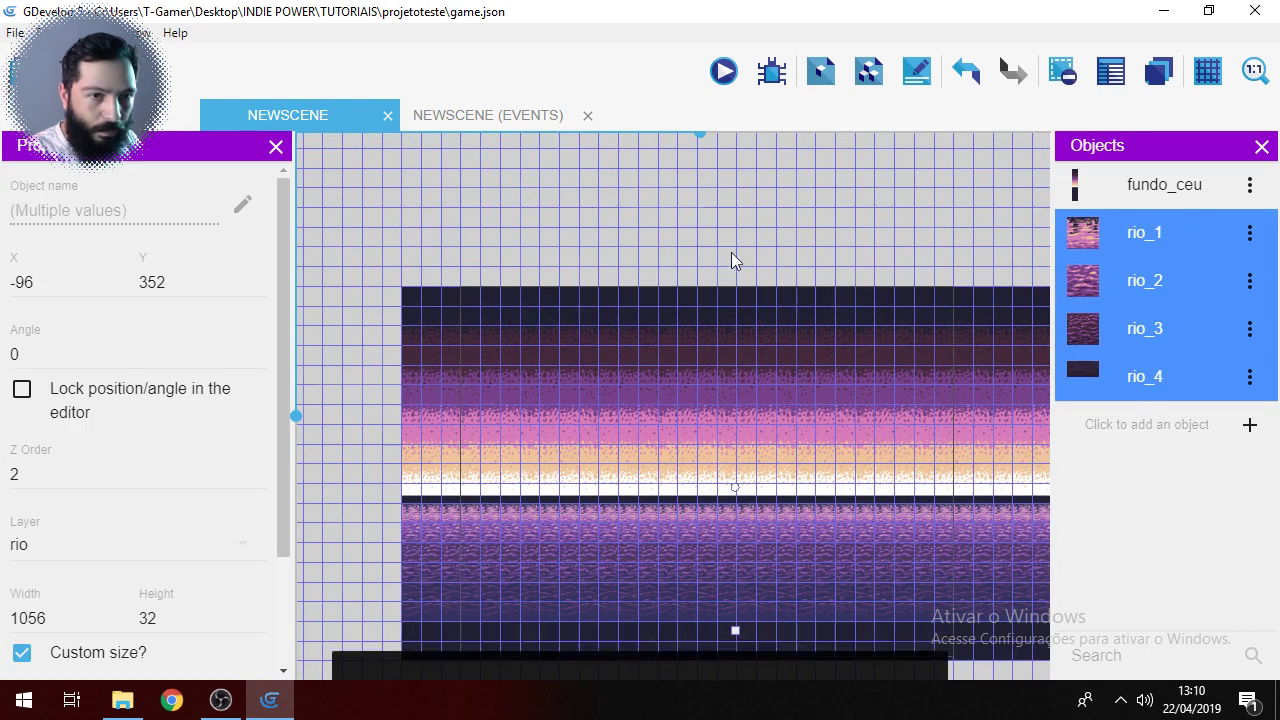
pyautogui.click(1208, 72)
pyautogui.click(1222, 131)
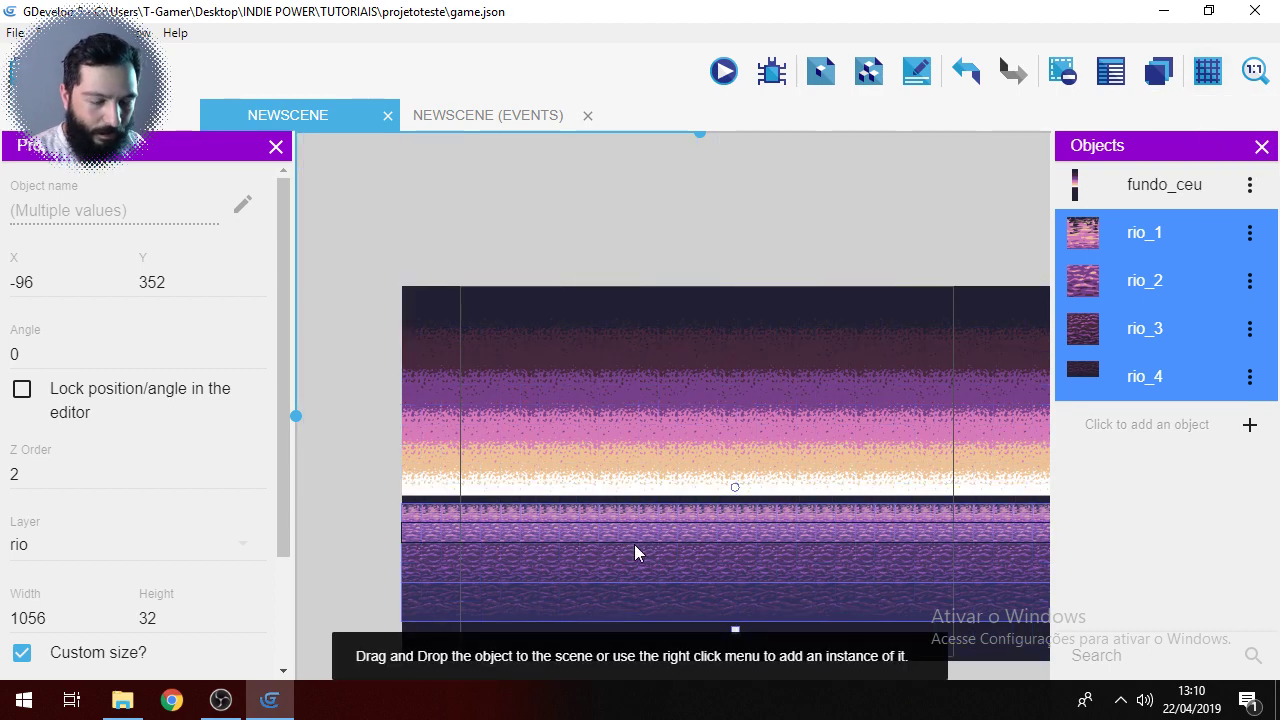
# Step: Move the four selected river strips up 16 pixels to meet the sky's white horizon band, and deselect them
pyautogui.press('Up')
pyautogui.press('Up')
pyautogui.press('Up')
pyautogui.press('Up')
pyautogui.press('Up')
pyautogui.press('Up')
pyautogui.press('Up')
pyautogui.press('Up')
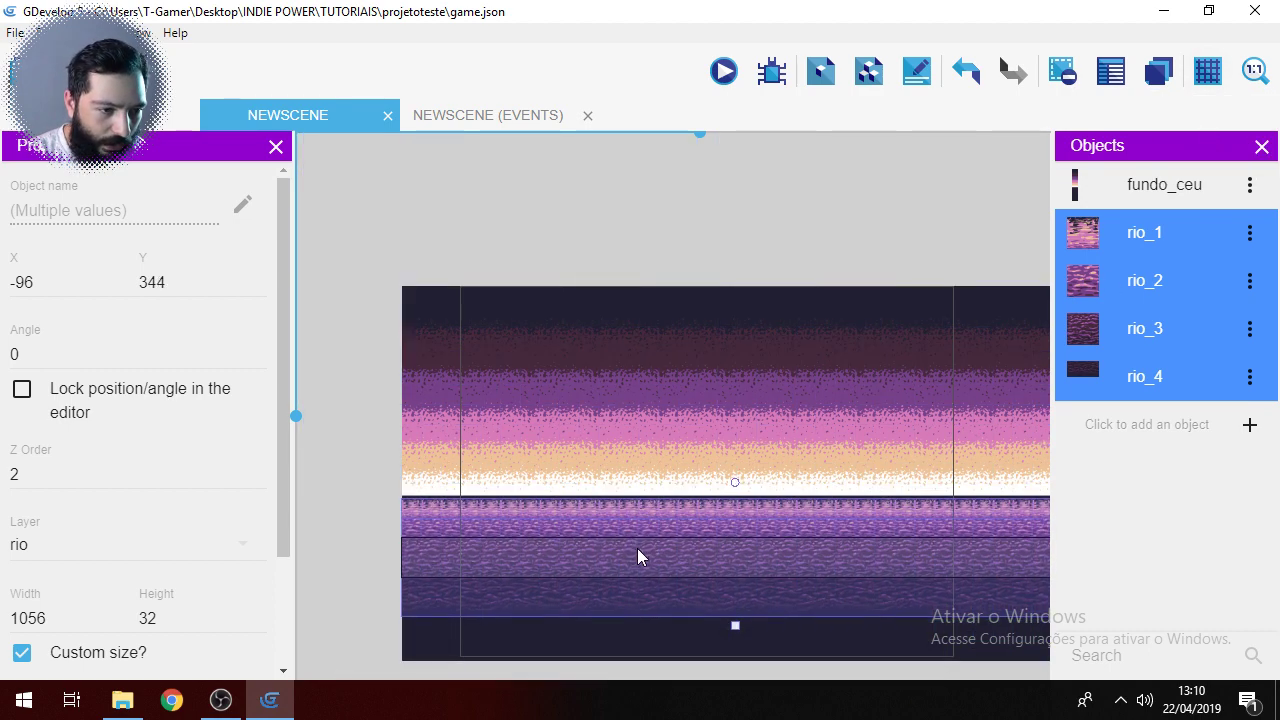
pyautogui.press('Up')
pyautogui.press('Up')
pyautogui.press('Up')
pyautogui.press('Up')
pyautogui.press('Up')
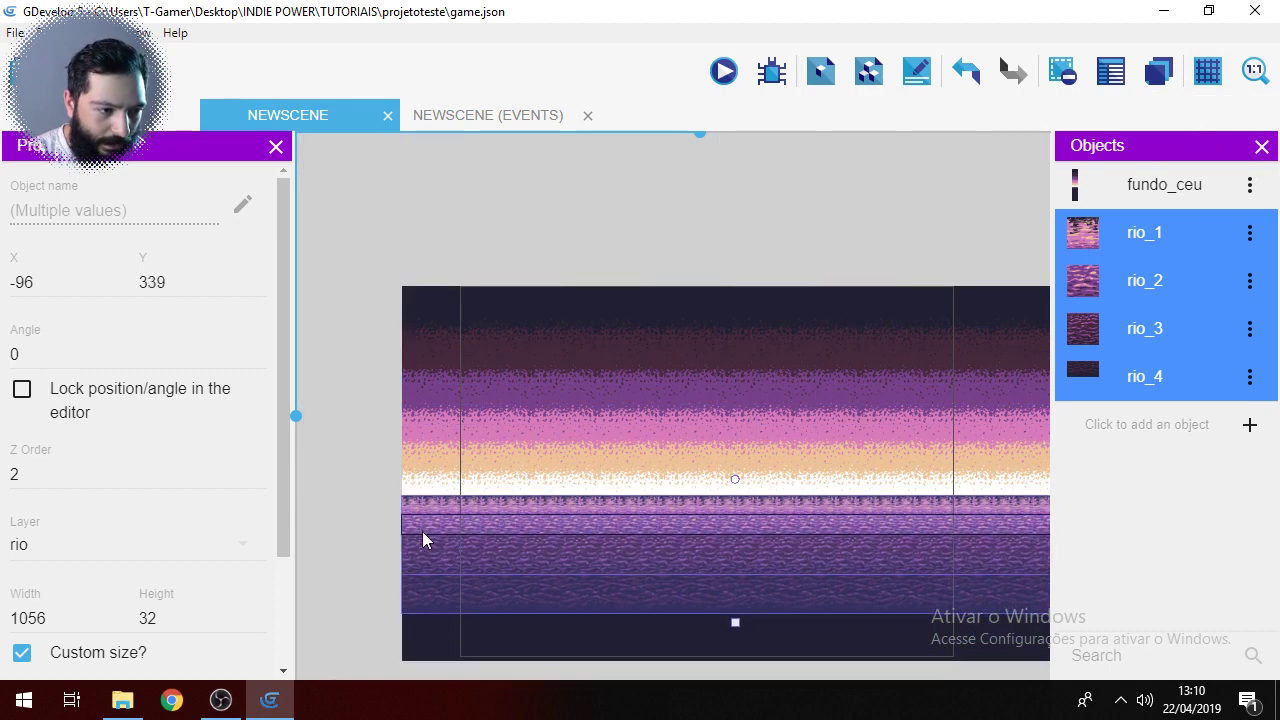
pyautogui.press('Up')
pyautogui.press('Up')
pyautogui.press('Up')
pyautogui.click(377, 521)
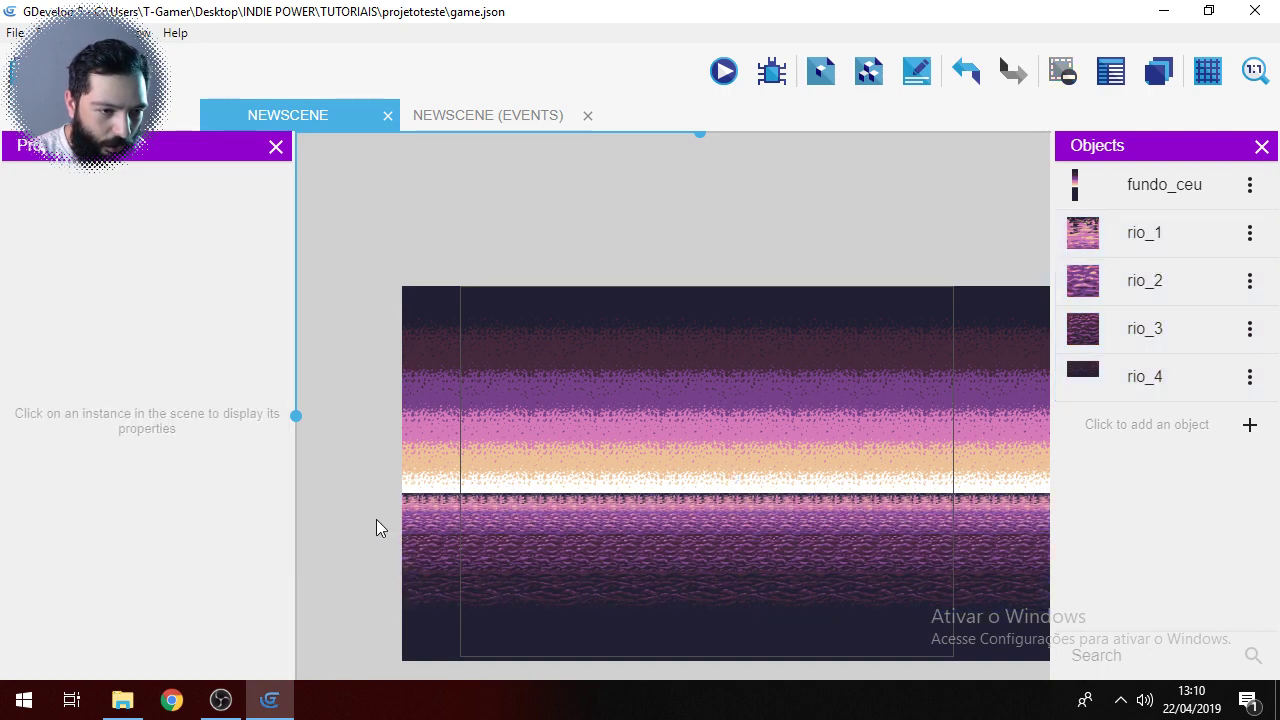
# Step: Preview the scene to examine the join between the sky and the river strips, and close the preview
pyautogui.scroll(5, 386, 531)
pyautogui.keyDown('ctrl'); pyautogui.scroll(5, 386, 531); pyautogui.keyUp('ctrl')
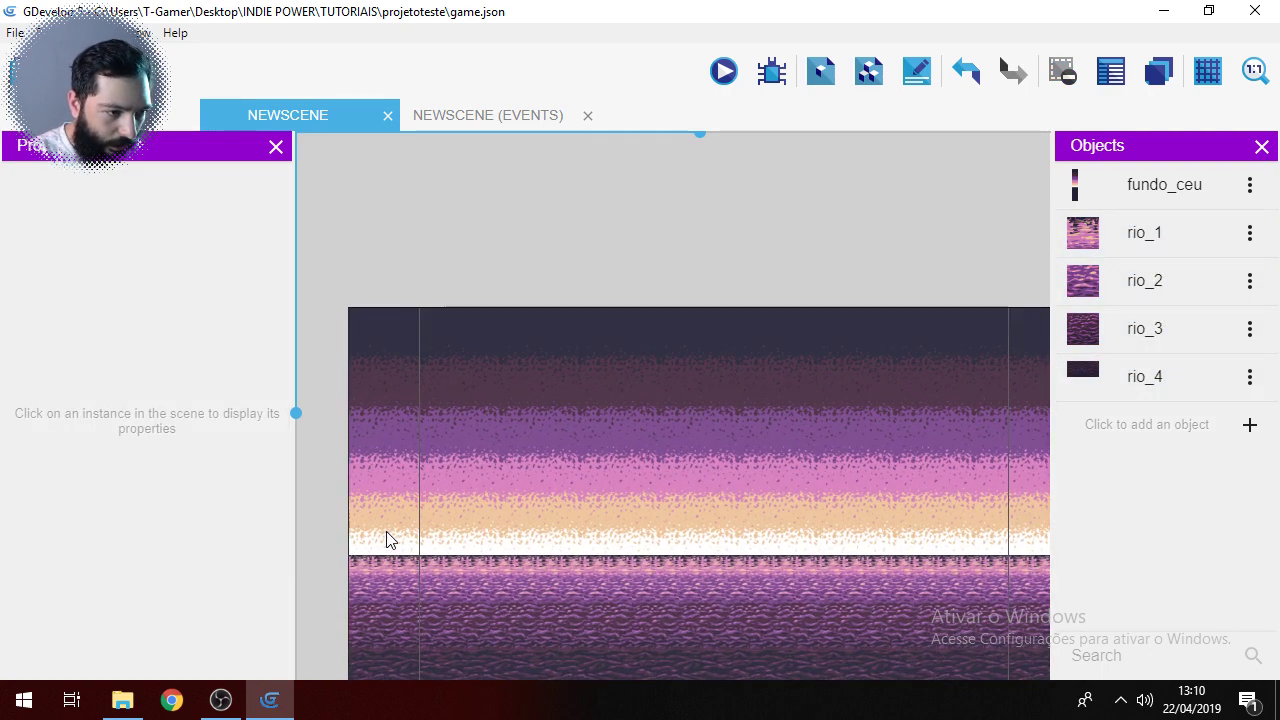
pyautogui.moveTo(331, 518); pyautogui.dragTo(467, 243, button='middle')
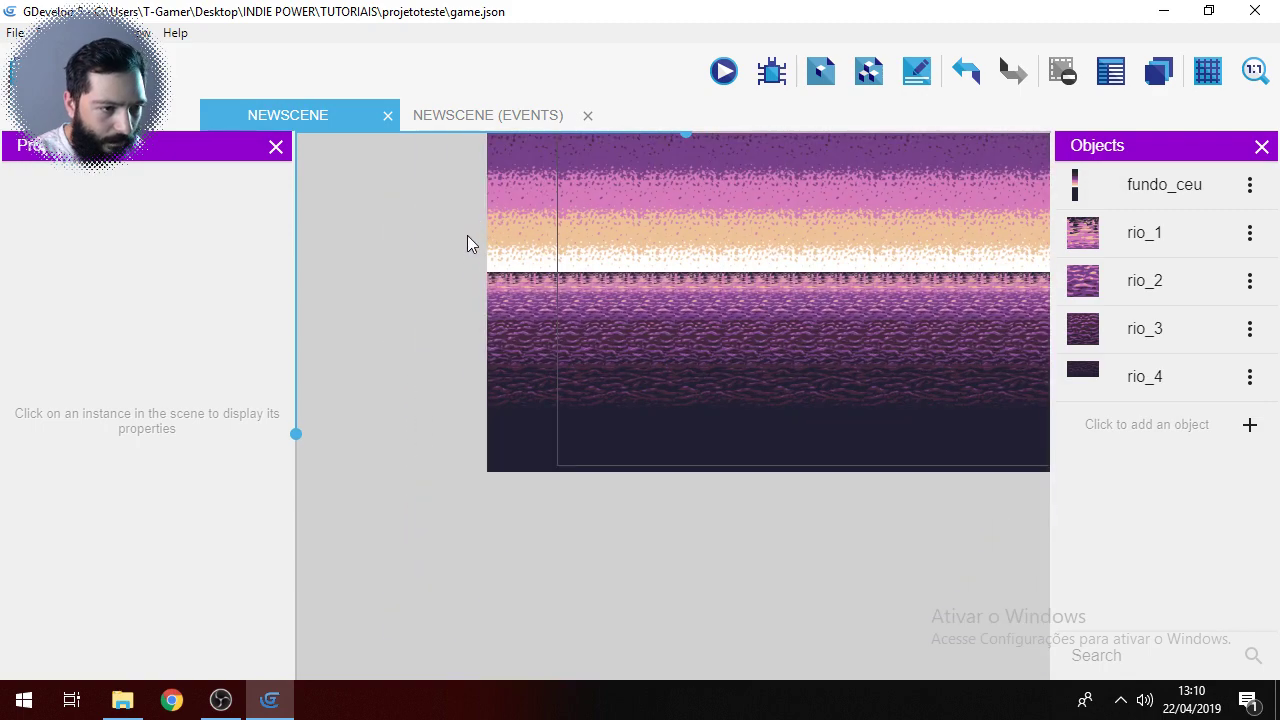
pyautogui.keyDown('ctrl'); pyautogui.scroll(1, 465, 256); pyautogui.keyUp('ctrl')
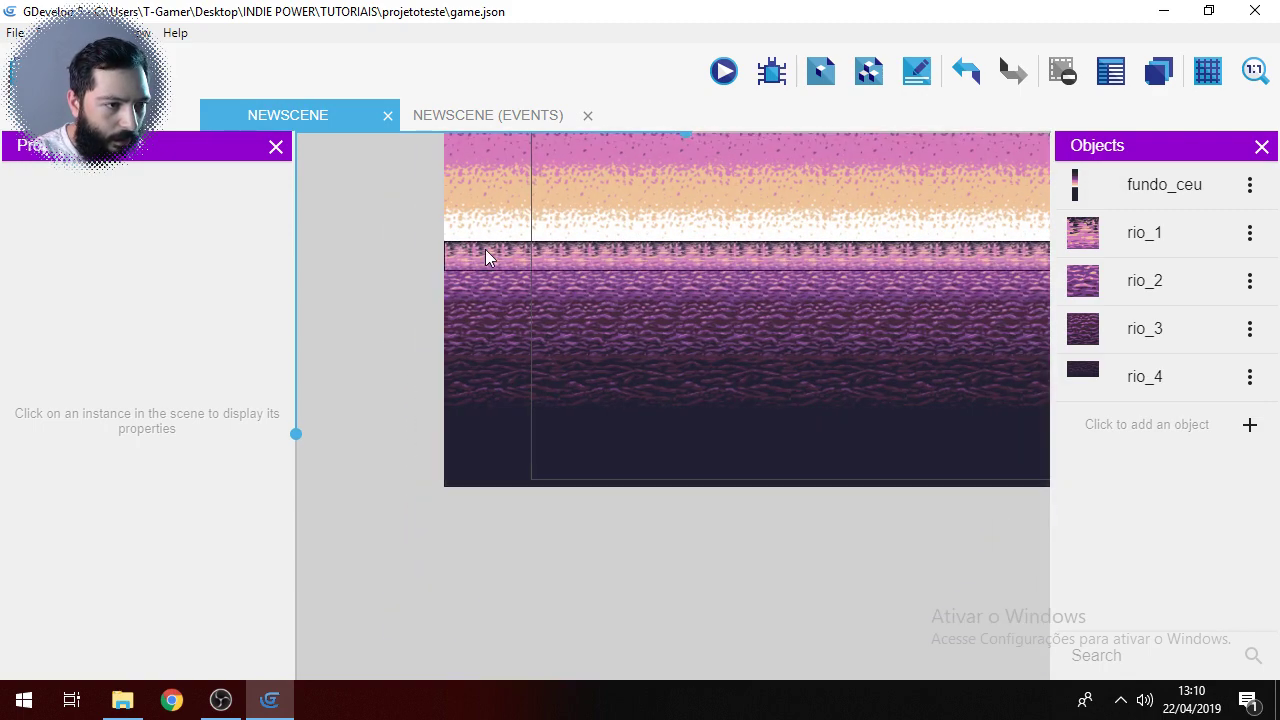
pyautogui.click(729, 78)
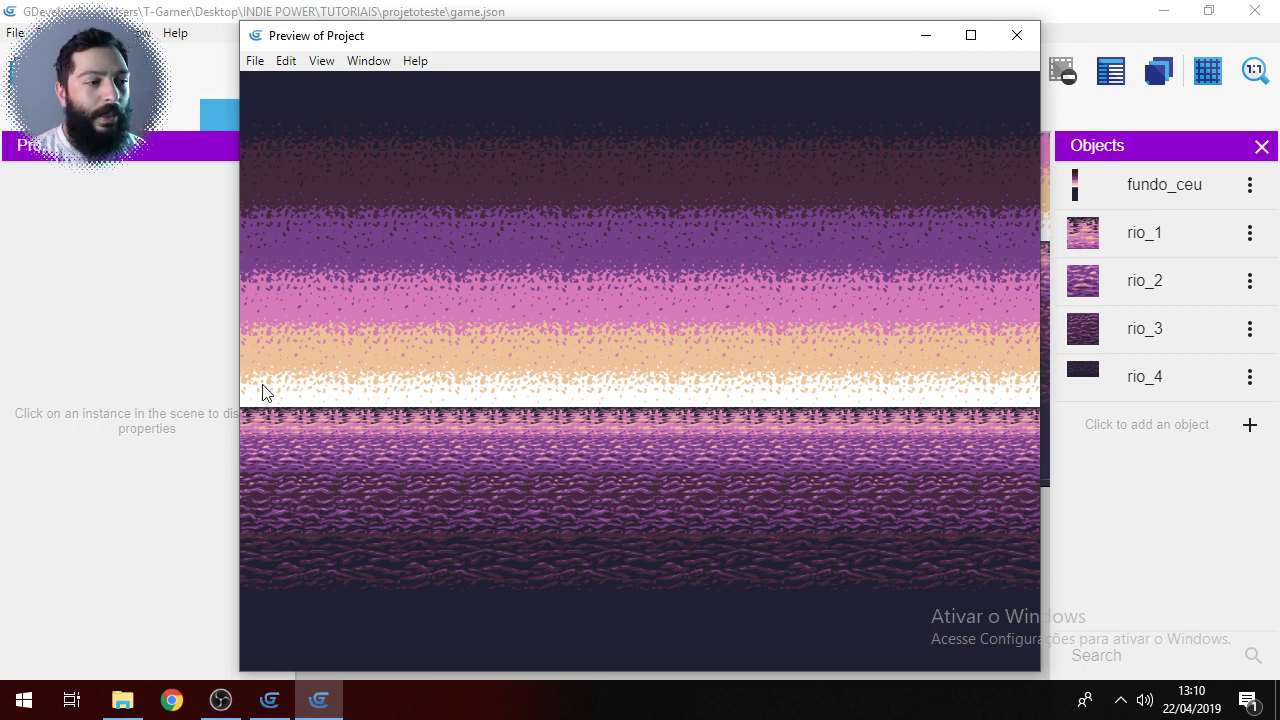
pyautogui.click(1012, 38)
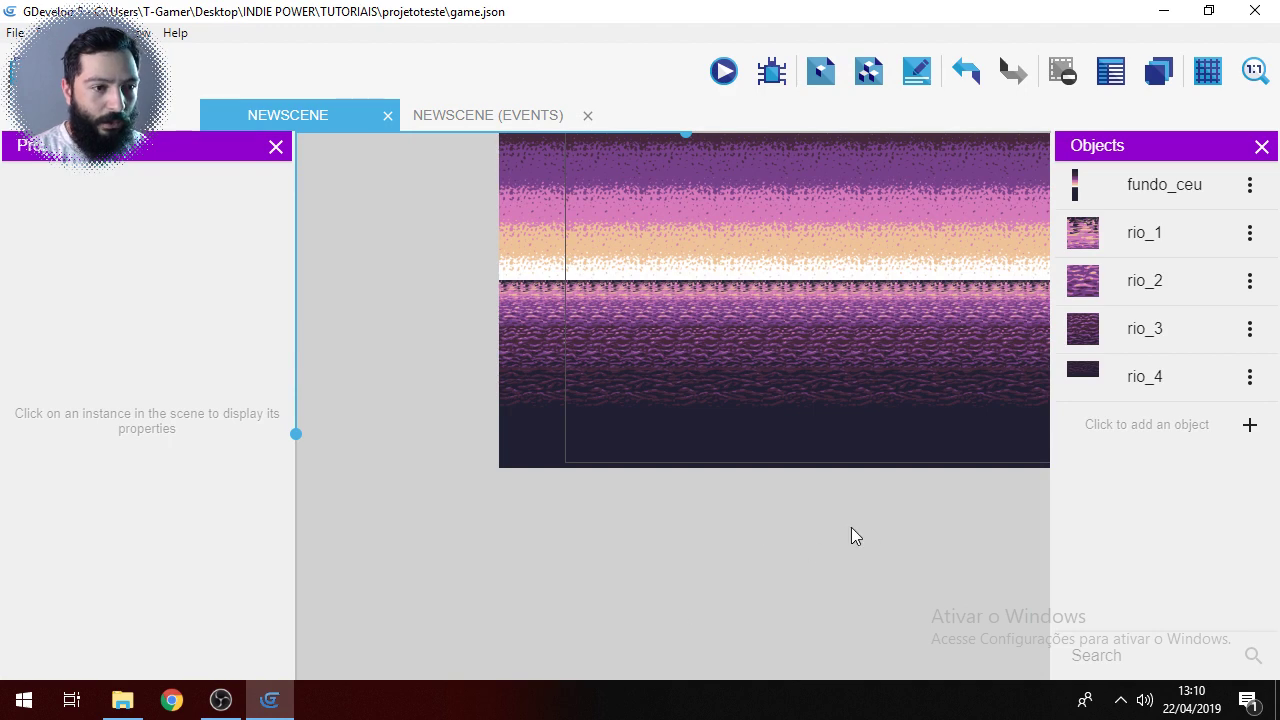
pyautogui.moveTo(851, 527); pyautogui.dragTo(650, 631, button='middle')
pyautogui.moveTo(781, 594); pyautogui.dragTo(813, 585, button='middle')
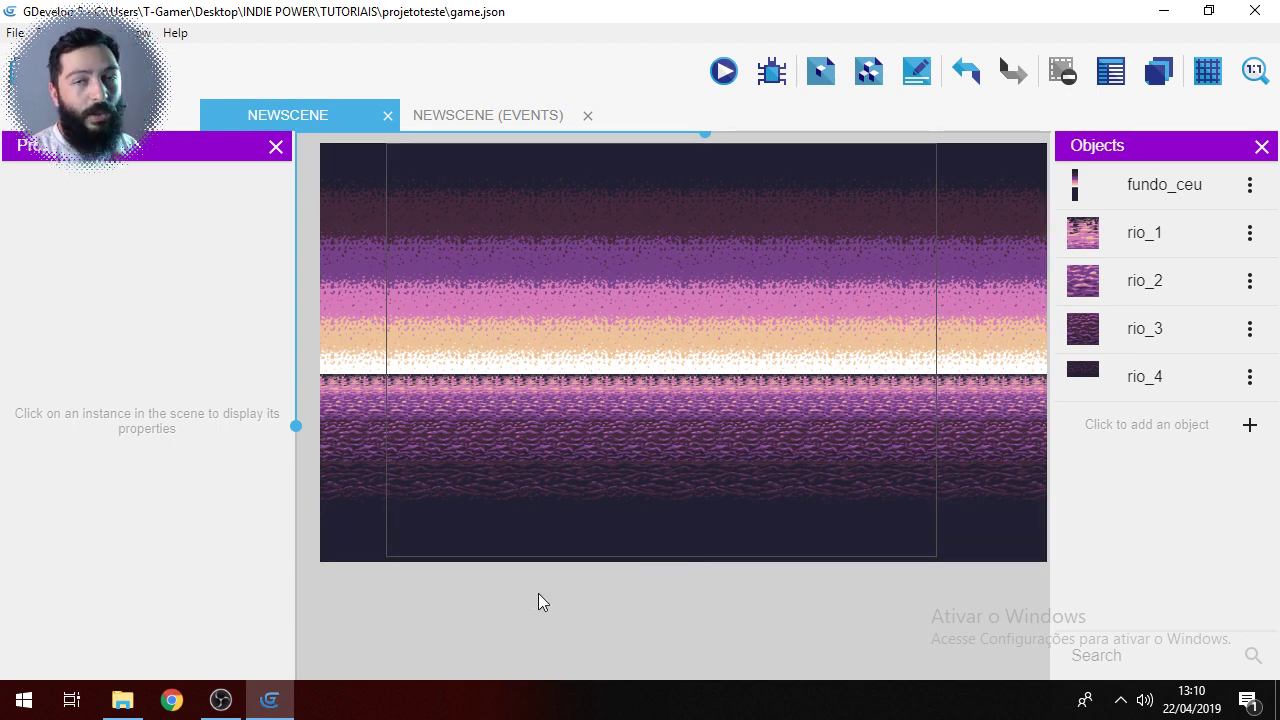
# Step: Add a new event to the NewScene events and choose the Tiled Sprite's Image X Offset as its action
pyautogui.click(480, 118)
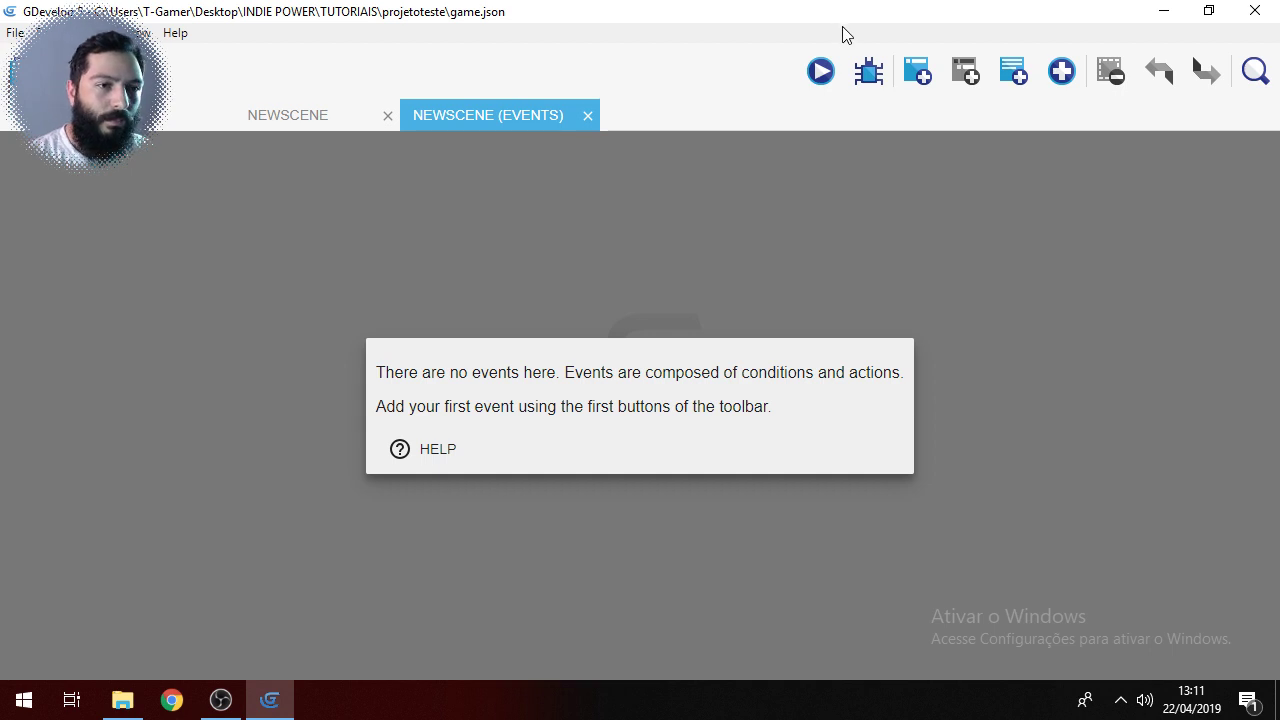
pyautogui.click(914, 80)
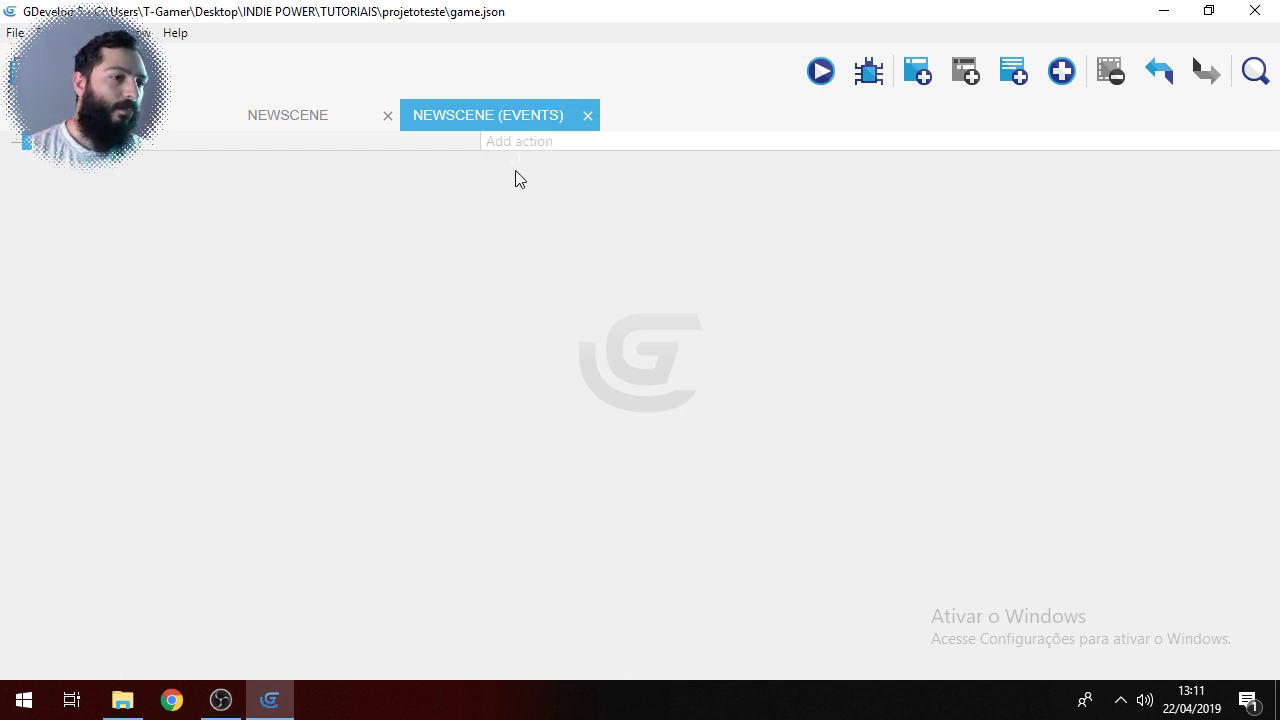
pyautogui.click(537, 144)
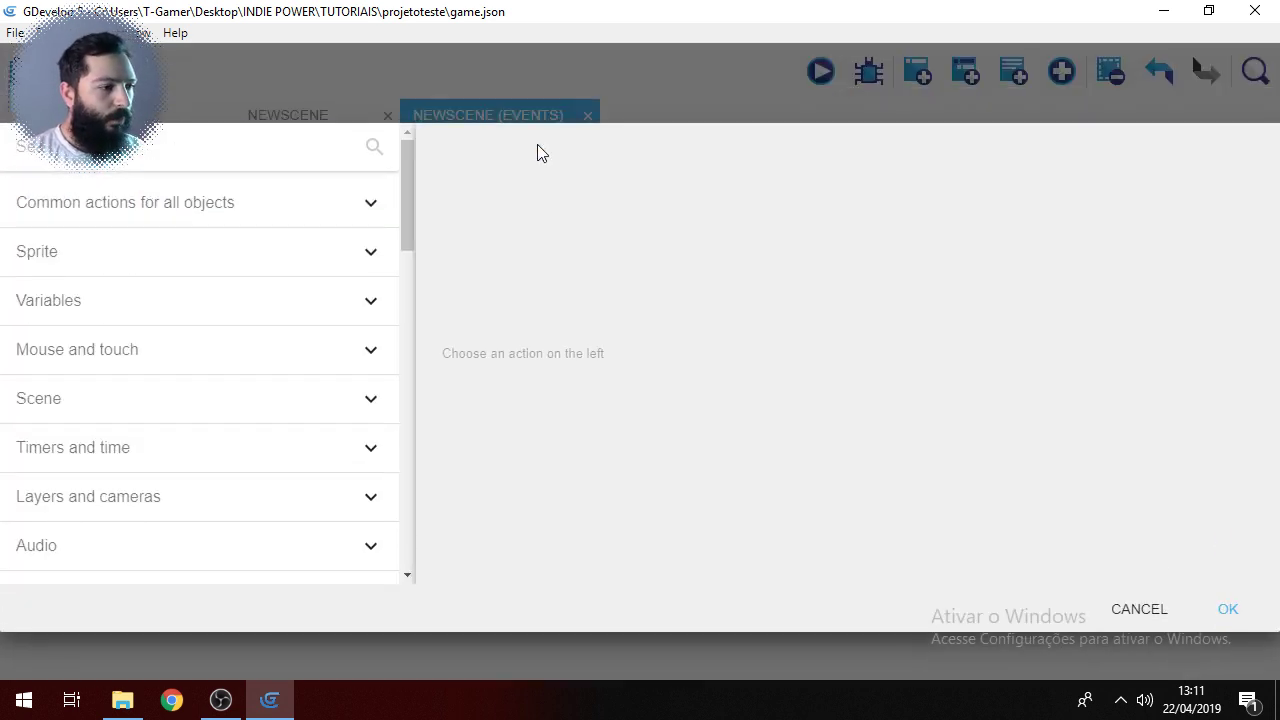
pyautogui.scroll(-2, 278, 288)
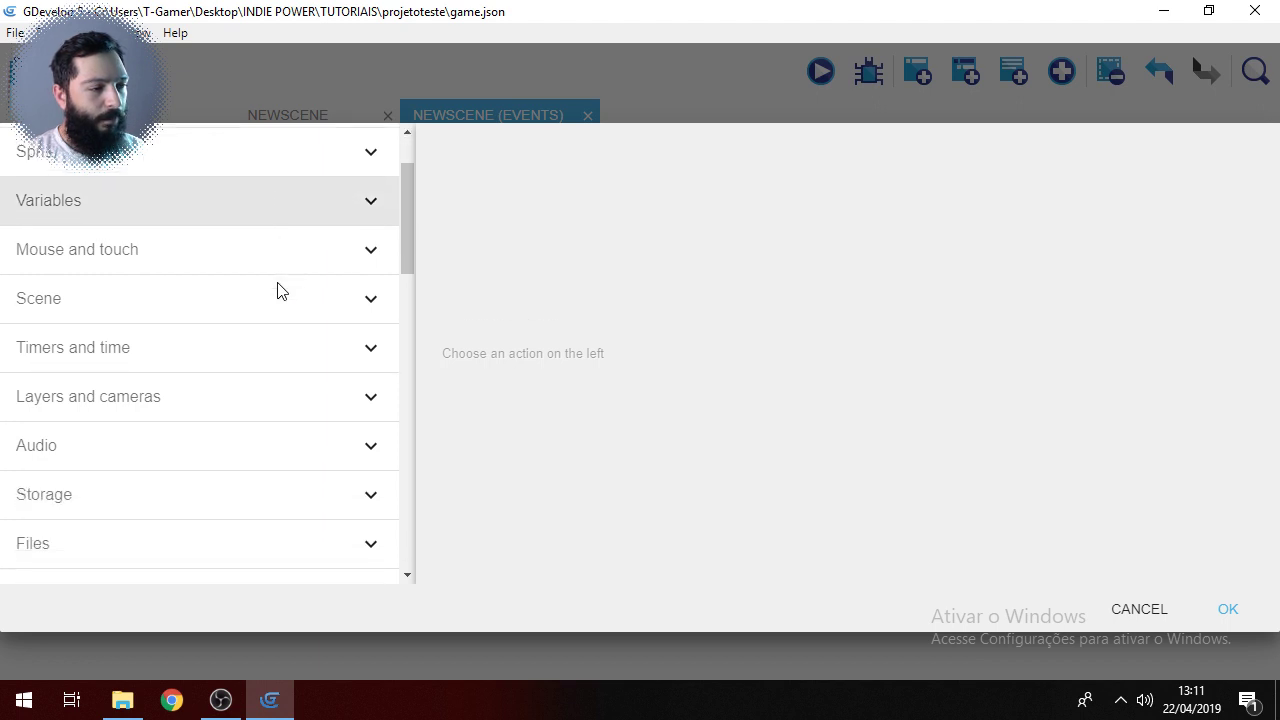
pyautogui.scroll(-3, 278, 290)
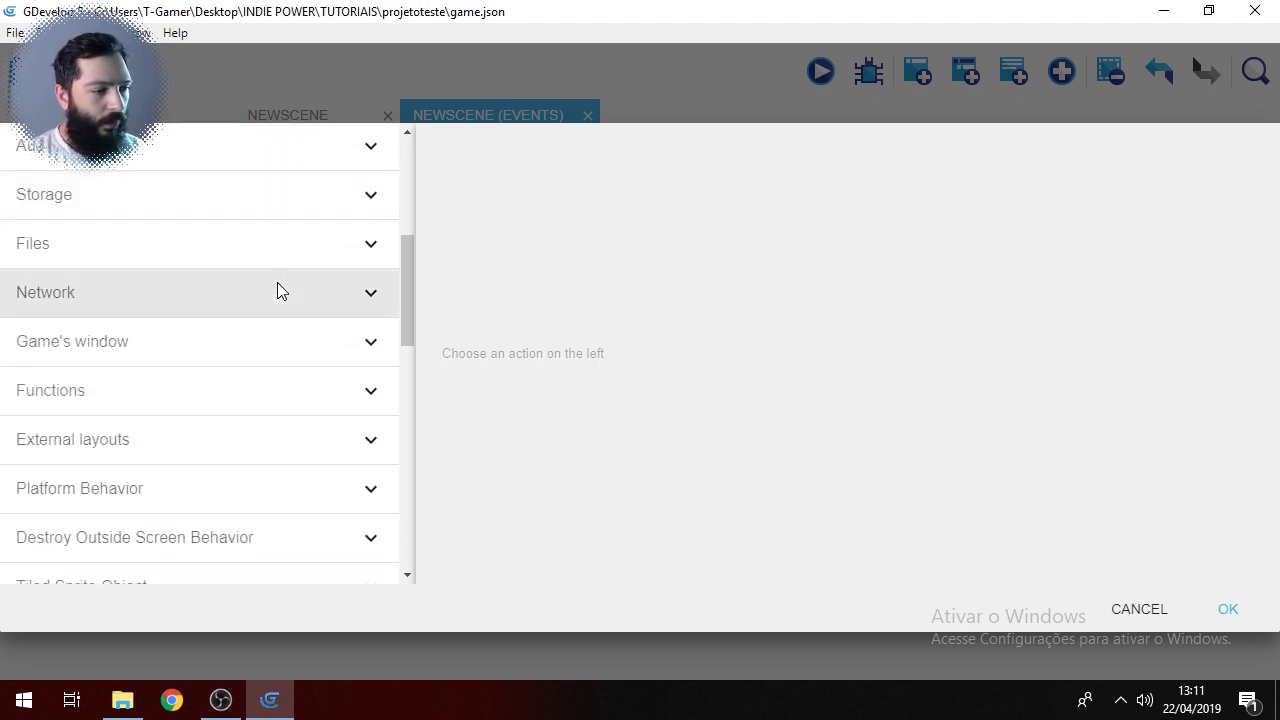
pyautogui.scroll(-1, 277, 290)
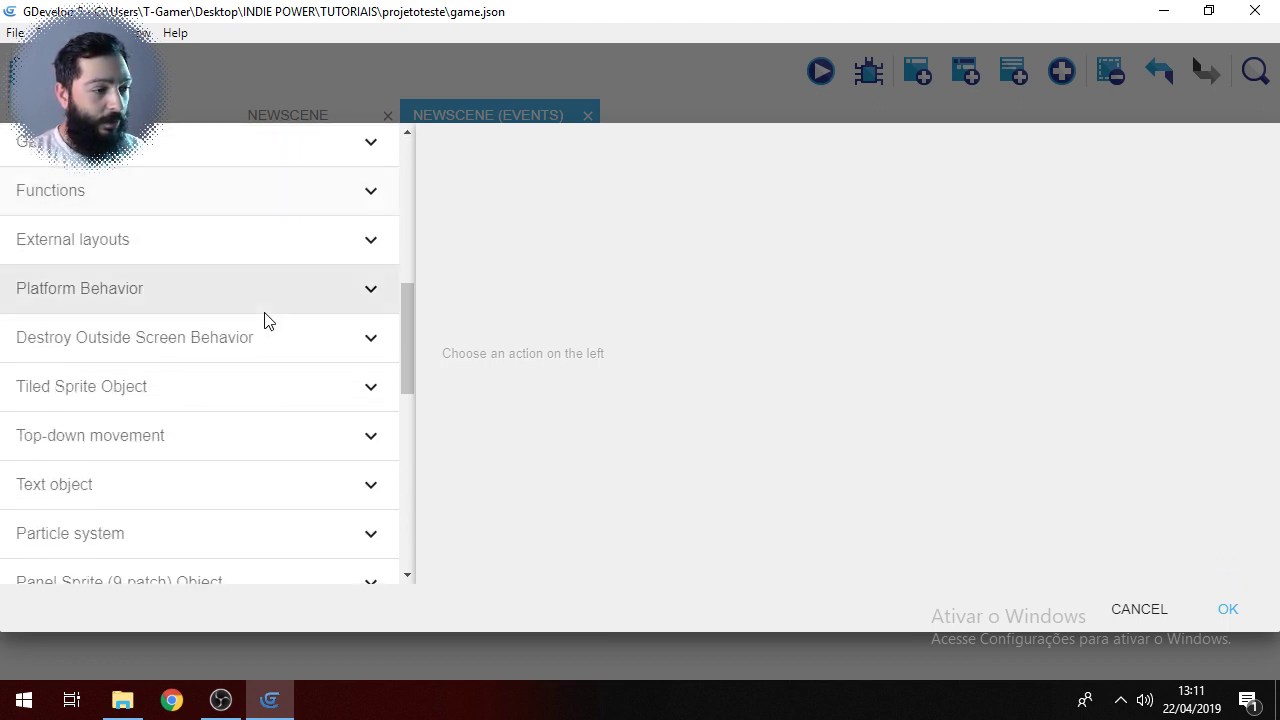
pyautogui.click(240, 386)
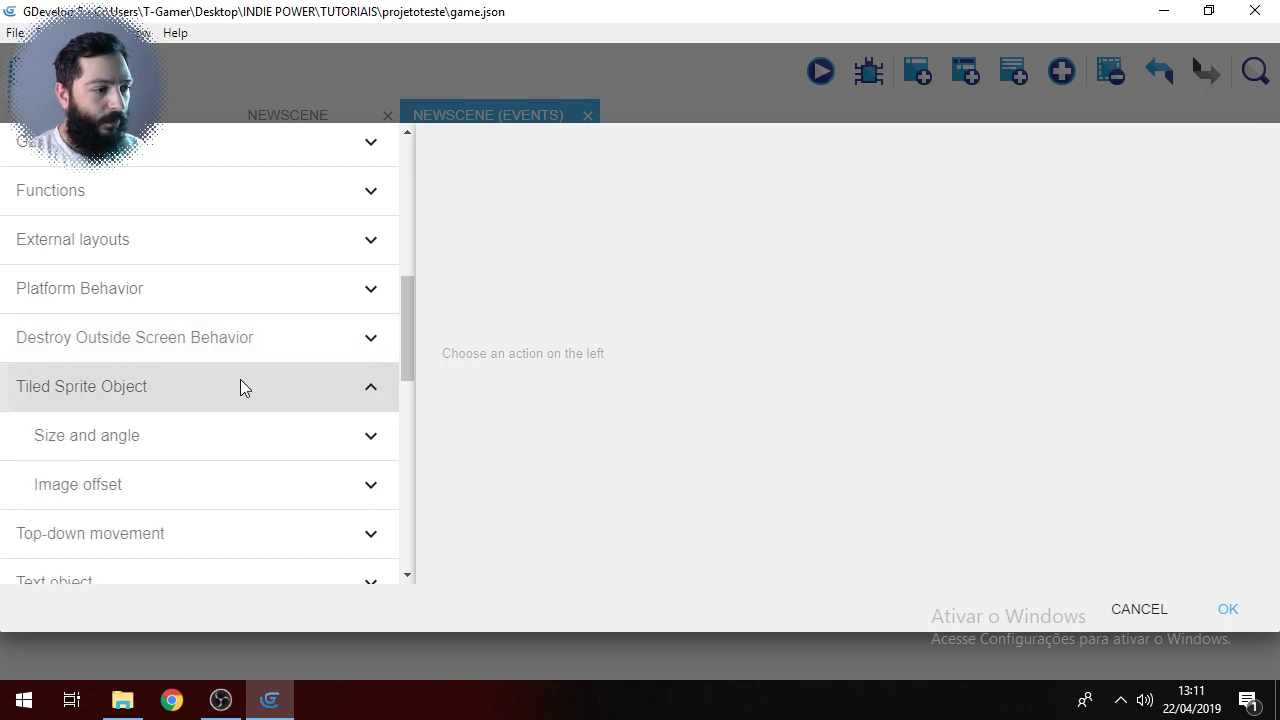
pyautogui.scroll(-1, 240, 386)
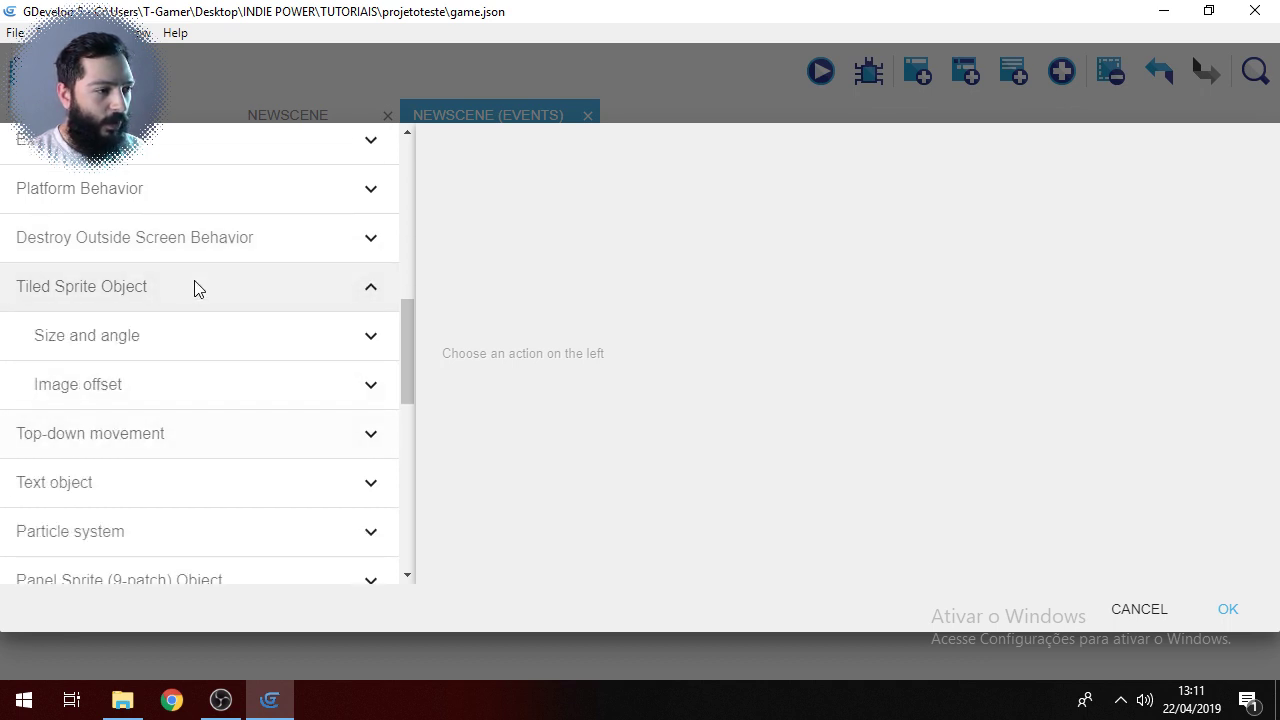
pyautogui.click(86, 296)
pyautogui.click(108, 296)
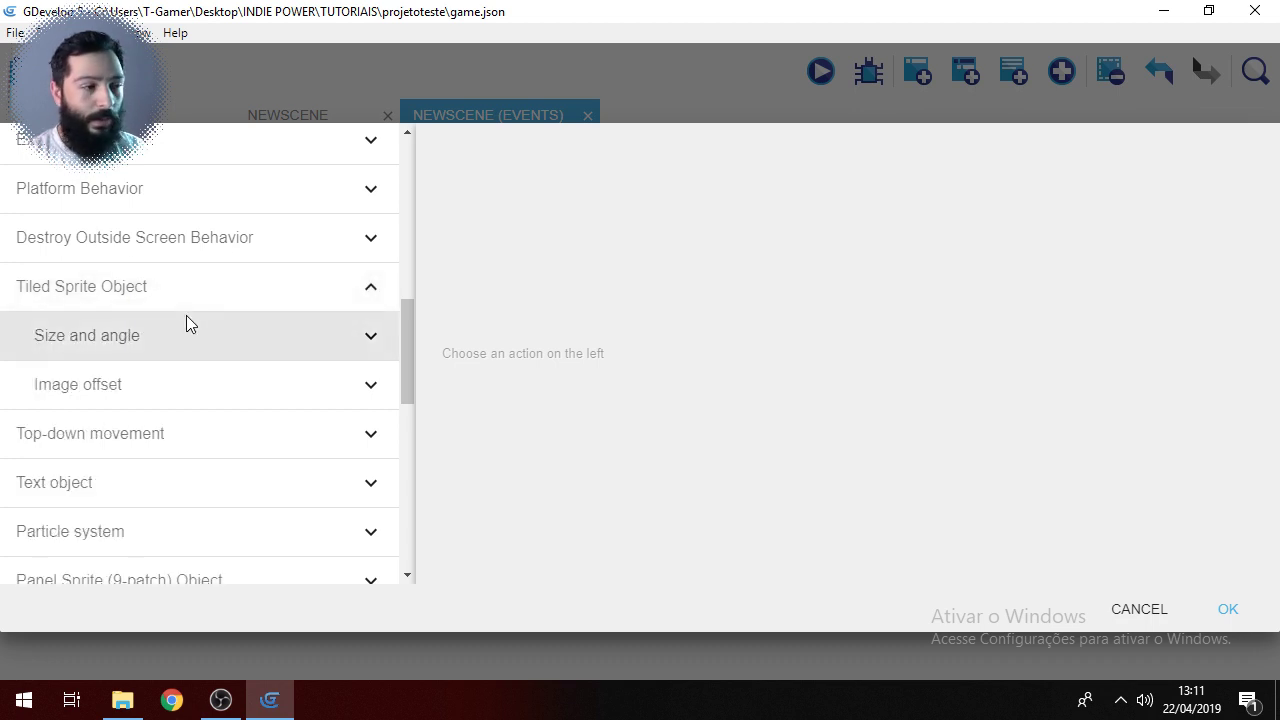
pyautogui.click(125, 392)
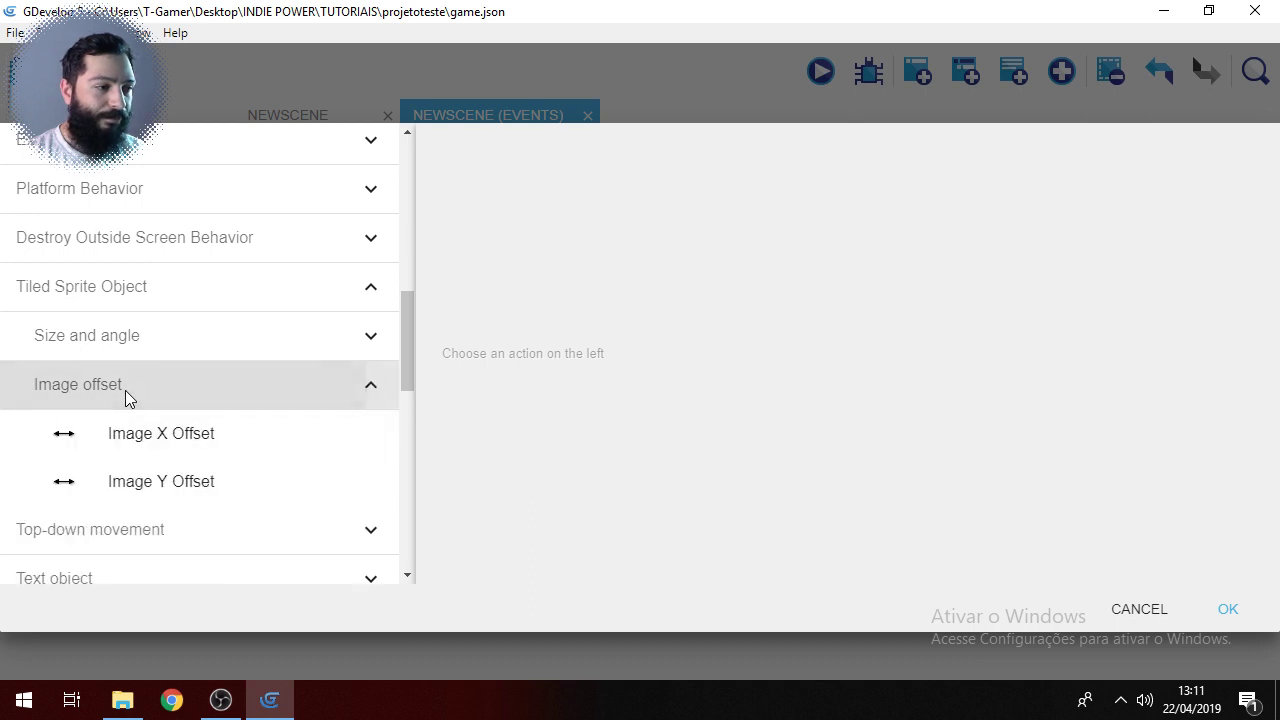
pyautogui.scroll(-1, 150, 404)
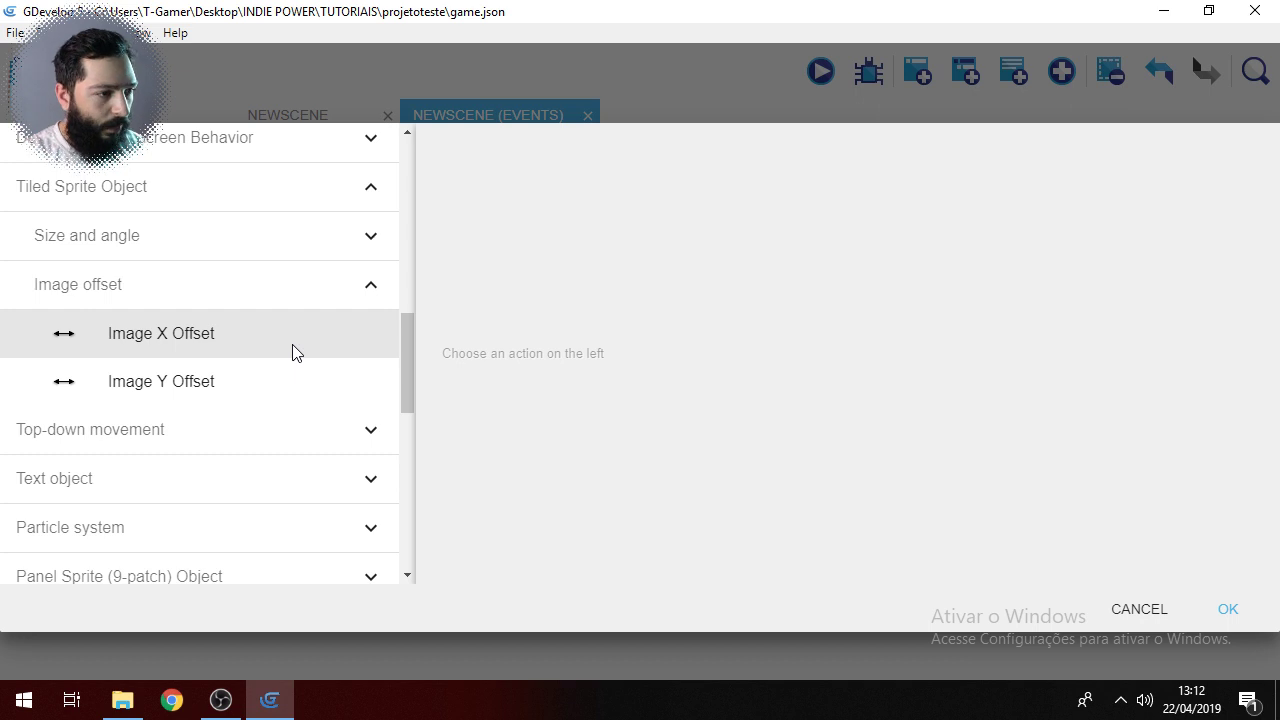
pyautogui.click(292, 350)
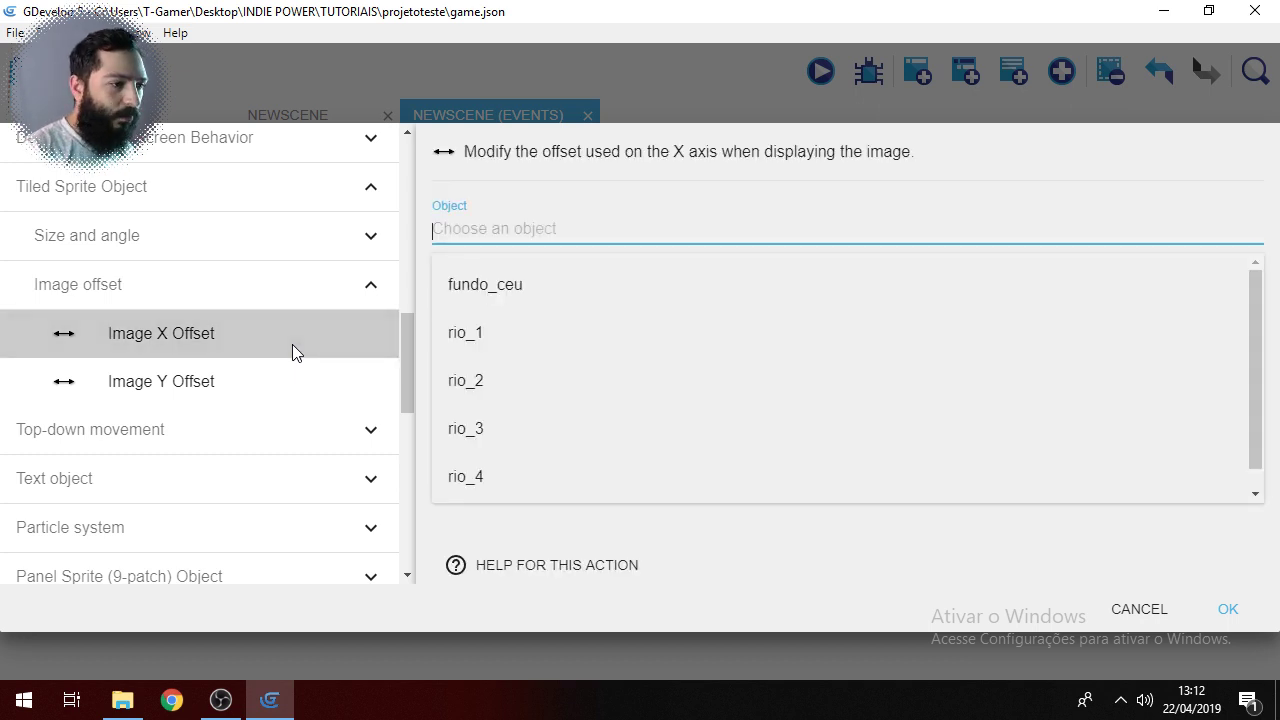
# Step: Set the action to add 0.3 to the image X offset of rio_1, and apply it
pyautogui.click(534, 342)
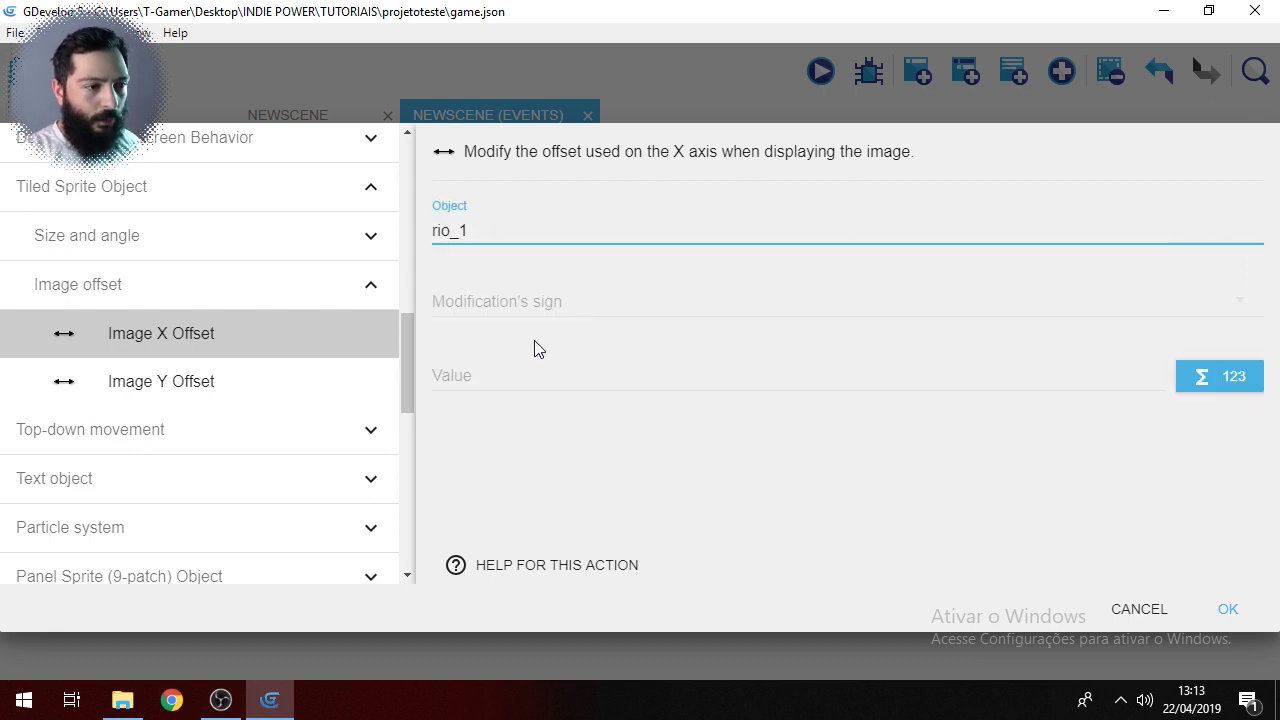
pyautogui.click(480, 309)
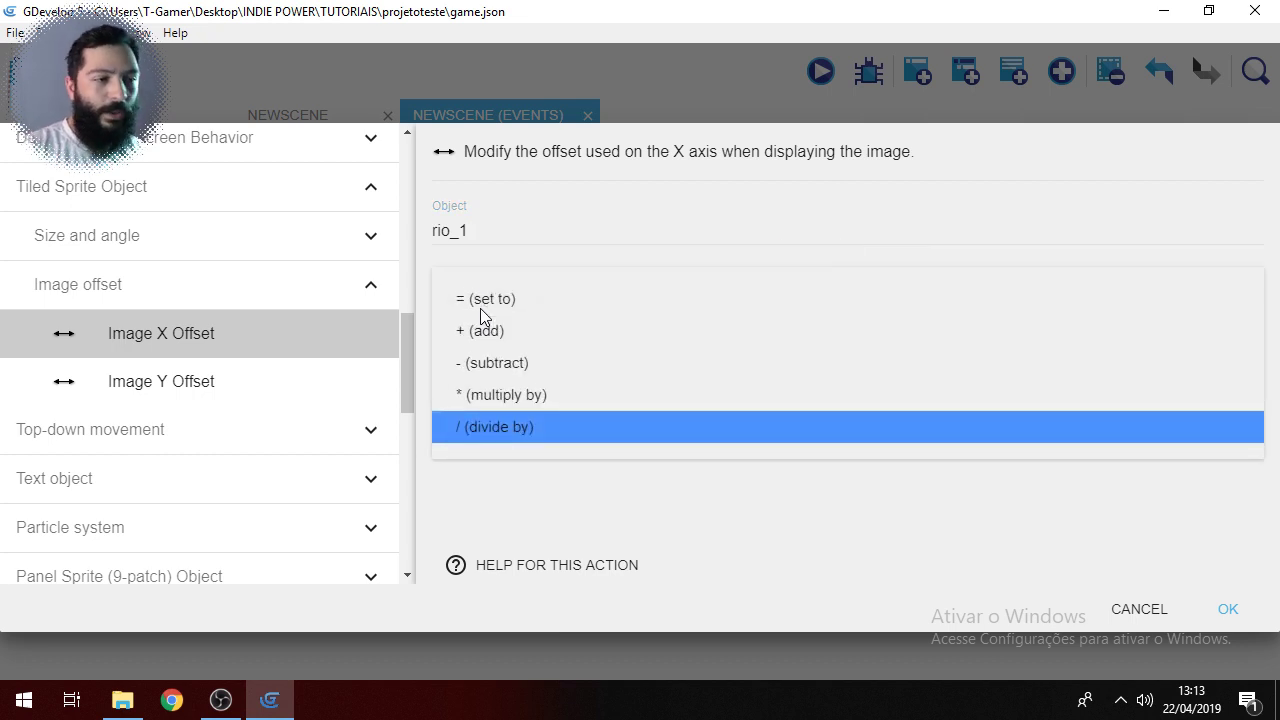
pyautogui.click(543, 335)
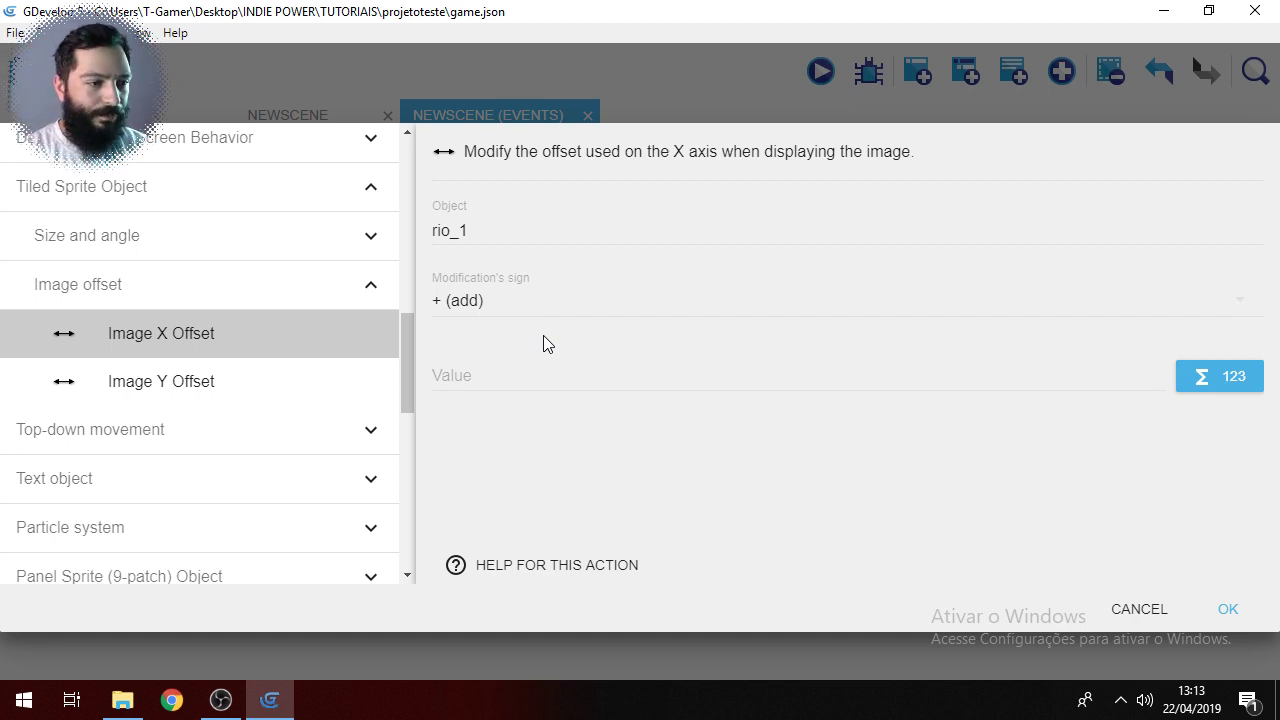
pyautogui.click(477, 376)
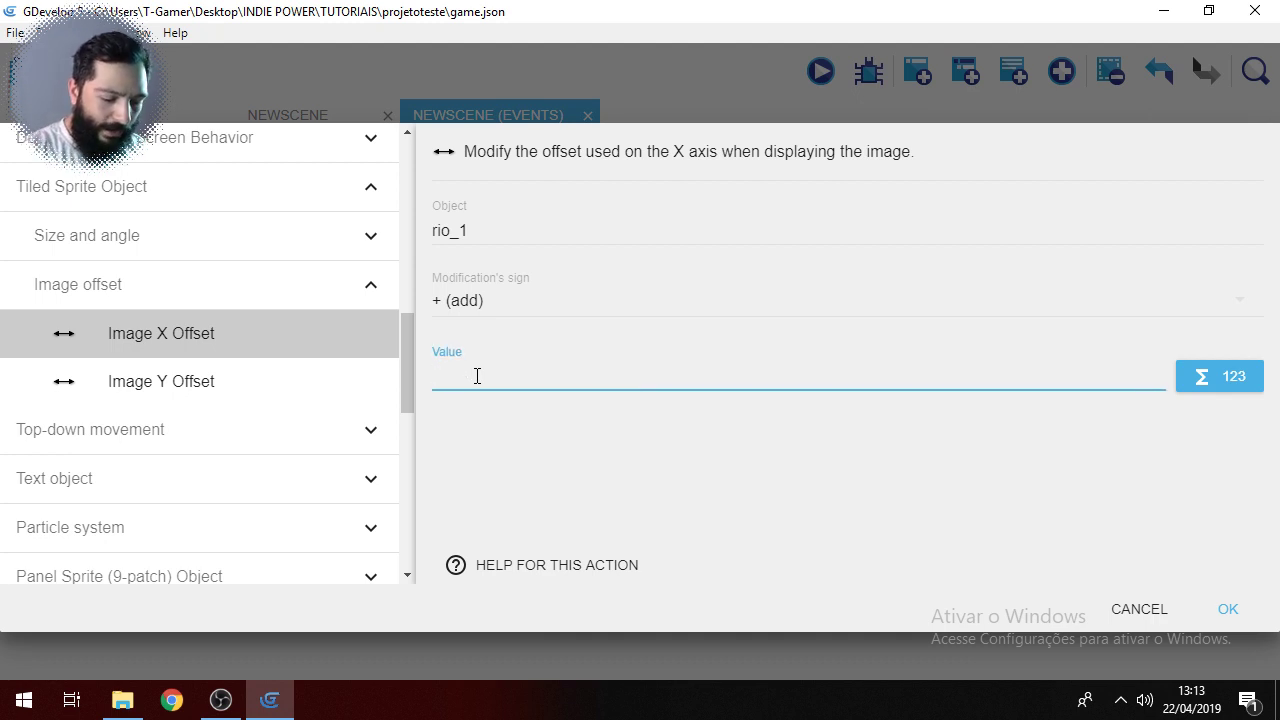
pyautogui.write('0.3')
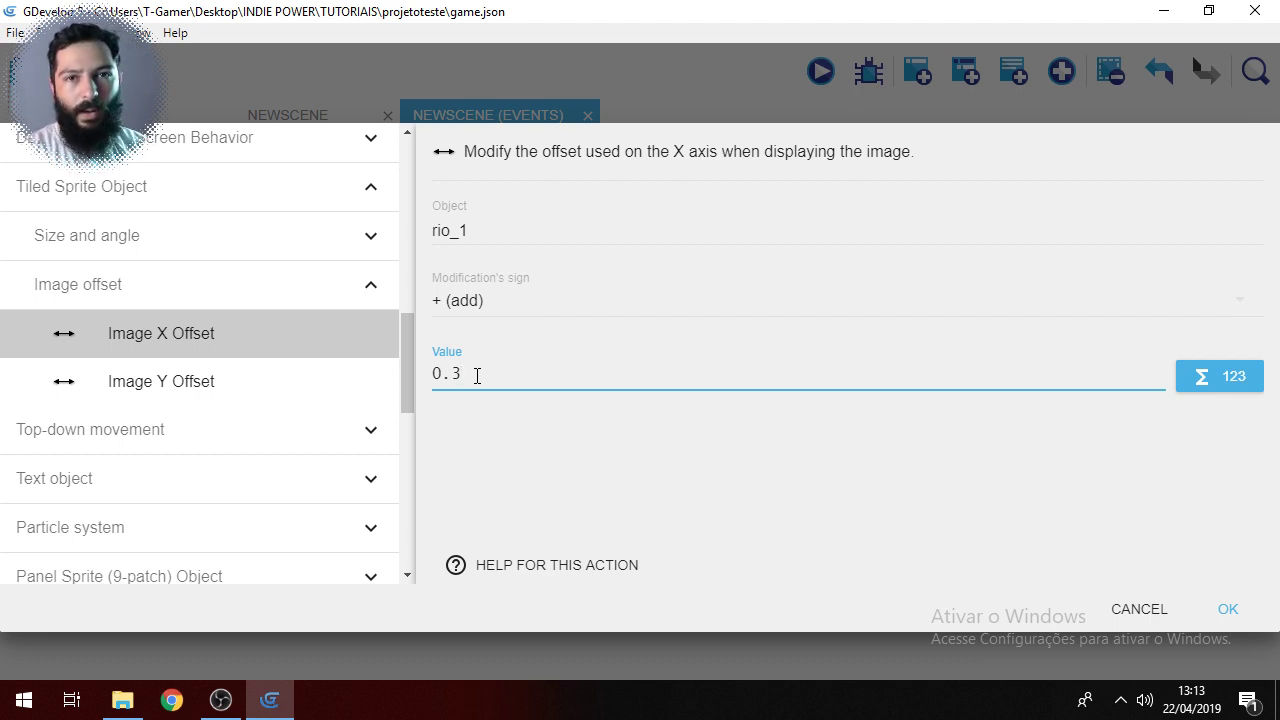
pyautogui.click(1236, 601)
# Step: Return to the scene layout and preview it to examine the movement of the rio_1 strip
pyautogui.click(322, 118)
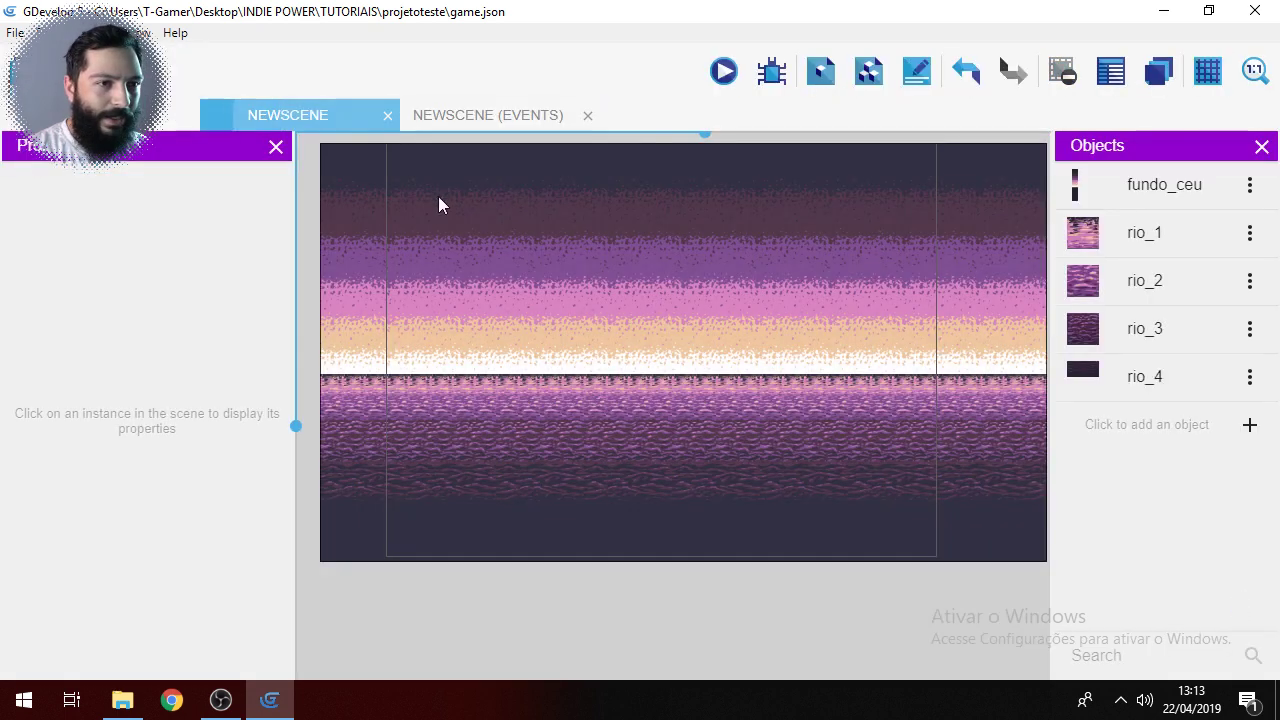
pyautogui.click(723, 70)
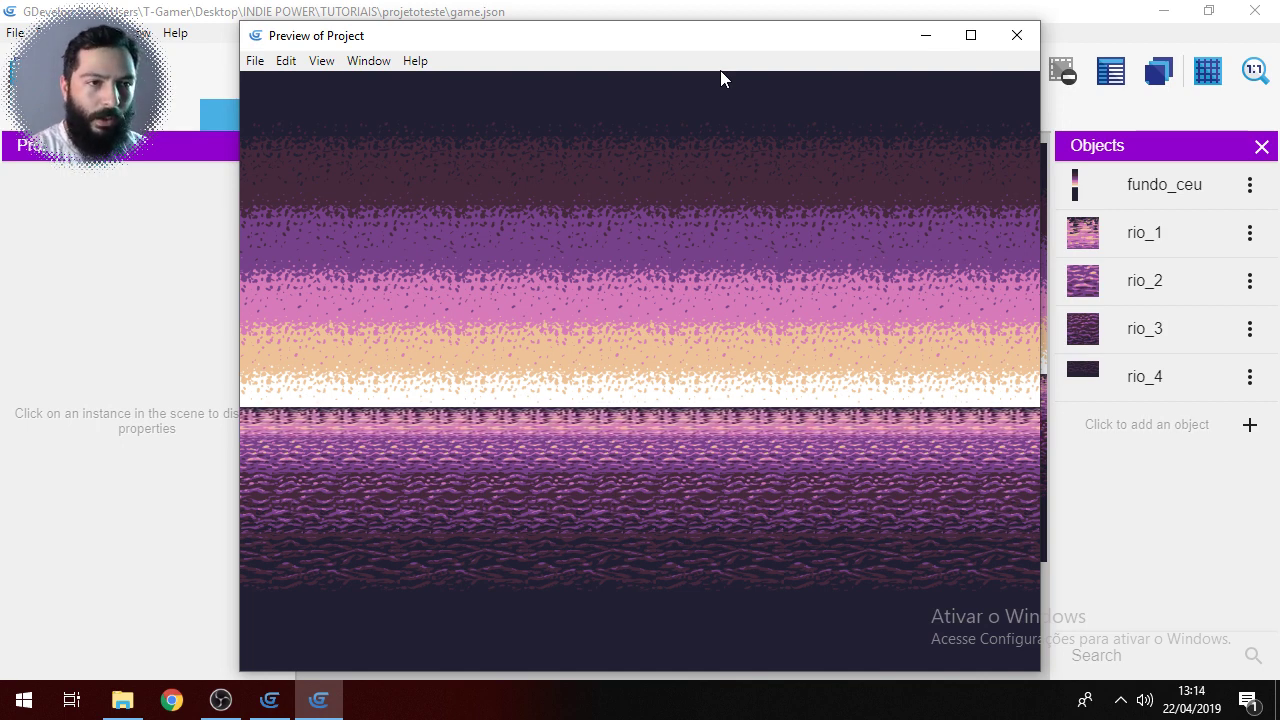
# Step: Return to the NewScene events, duplicate the rio_1 X offset action and set the copy's object to rio_2
pyautogui.click(1036, 35)
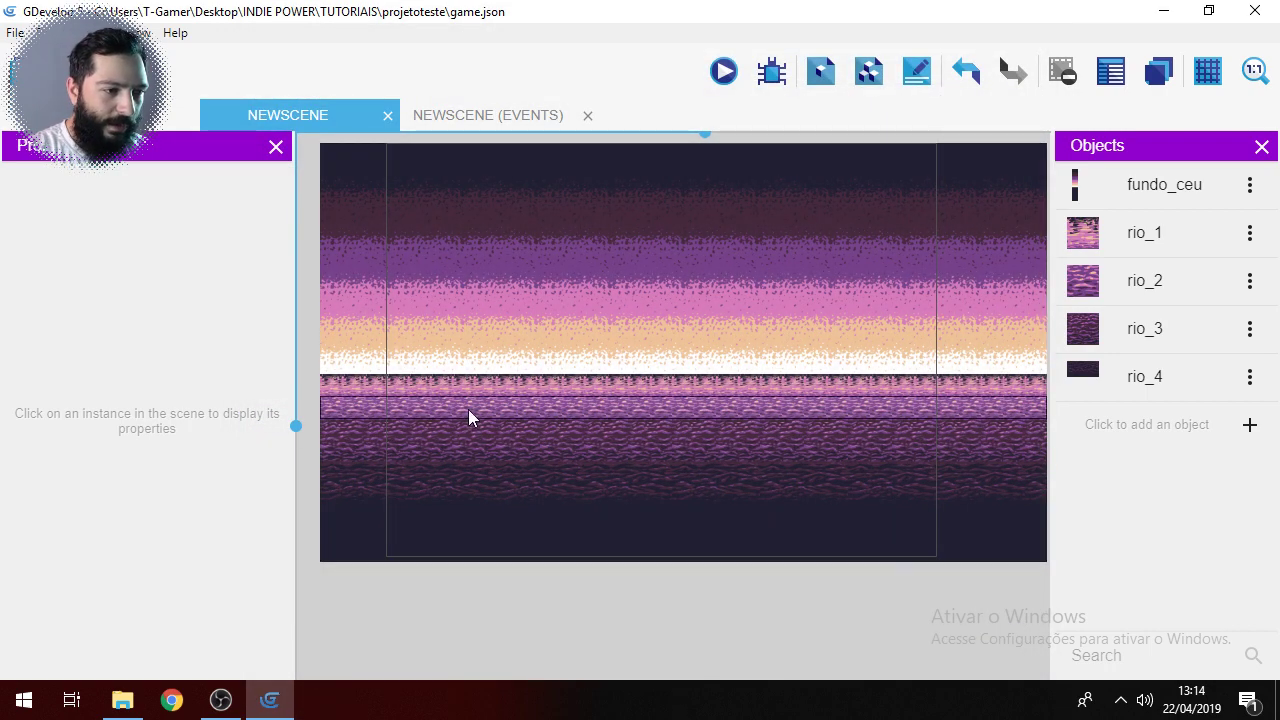
pyautogui.click(468, 409)
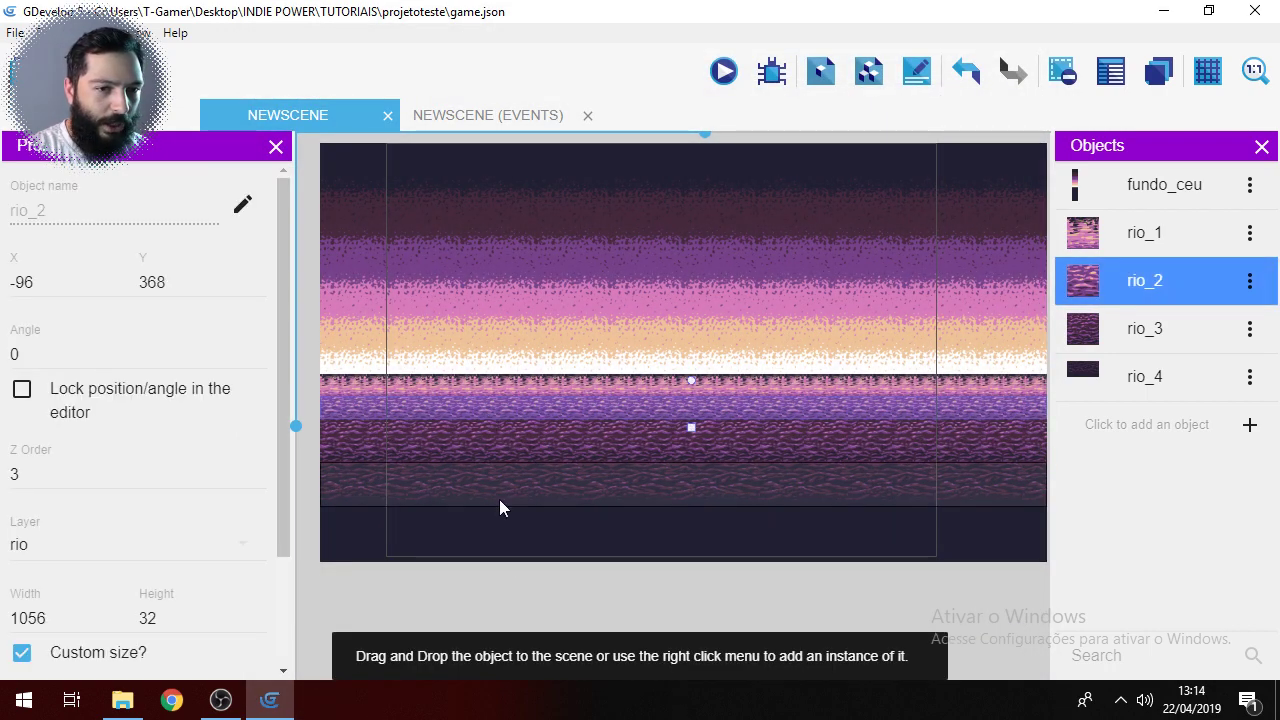
pyautogui.click(478, 112)
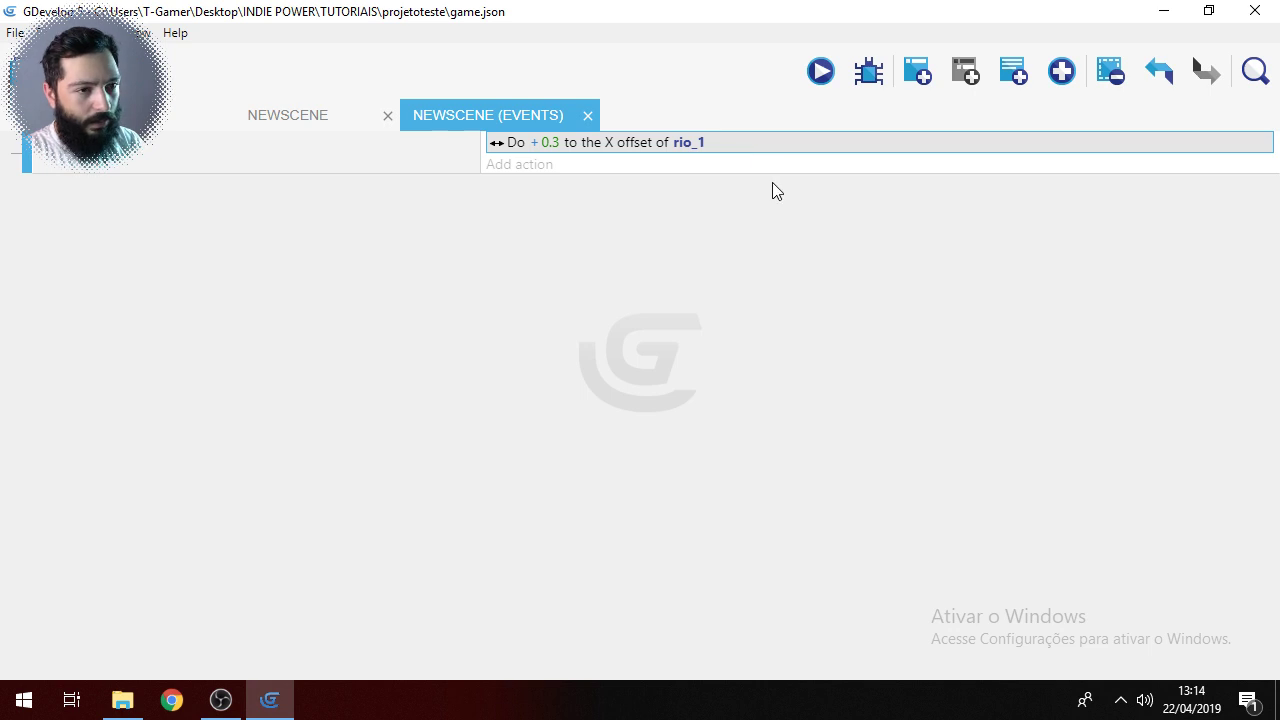
pyautogui.hotkey('ctrl', 'v')
pyautogui.doubleClick(840, 168)
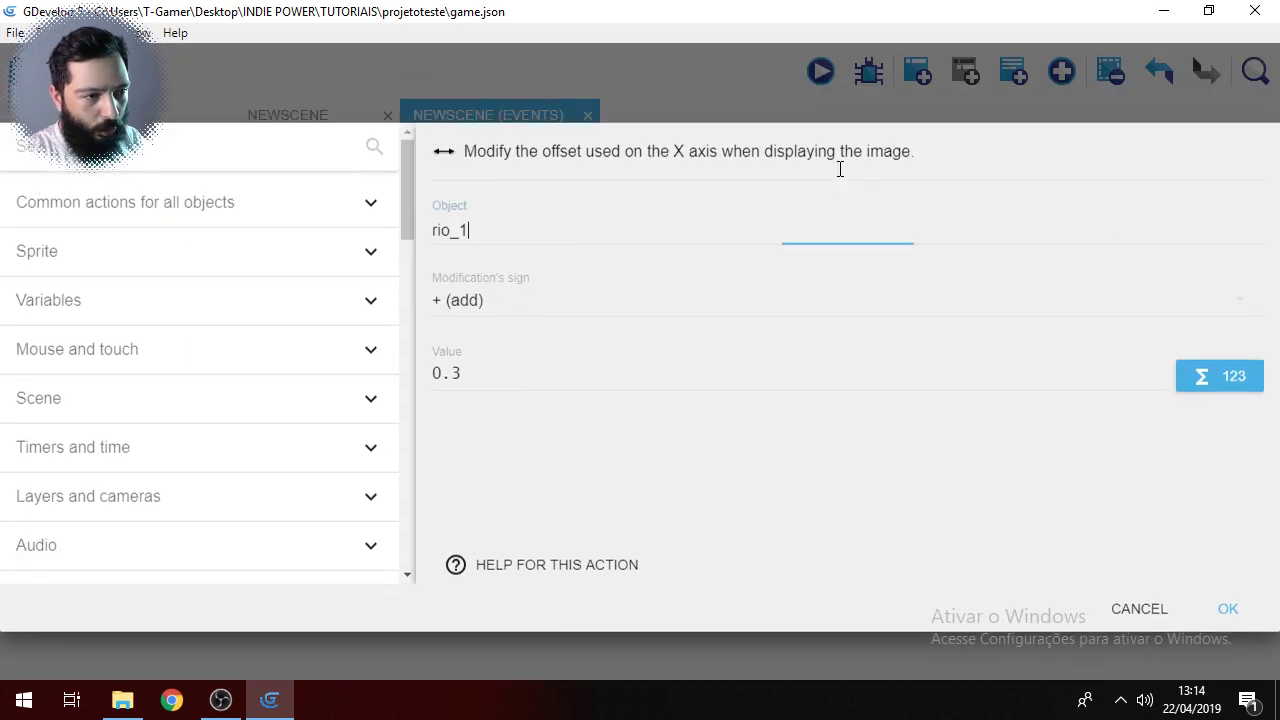
pyautogui.press('BackSpace')
pyautogui.write('2')
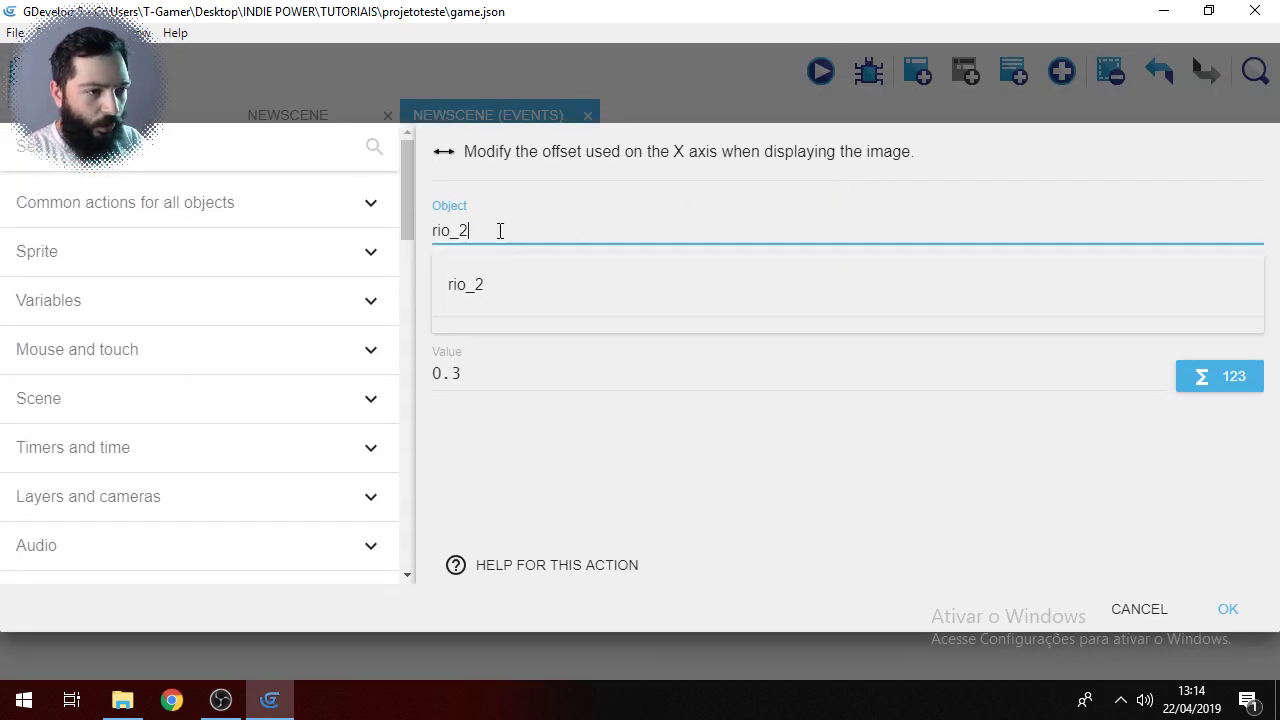
pyautogui.click(491, 284)
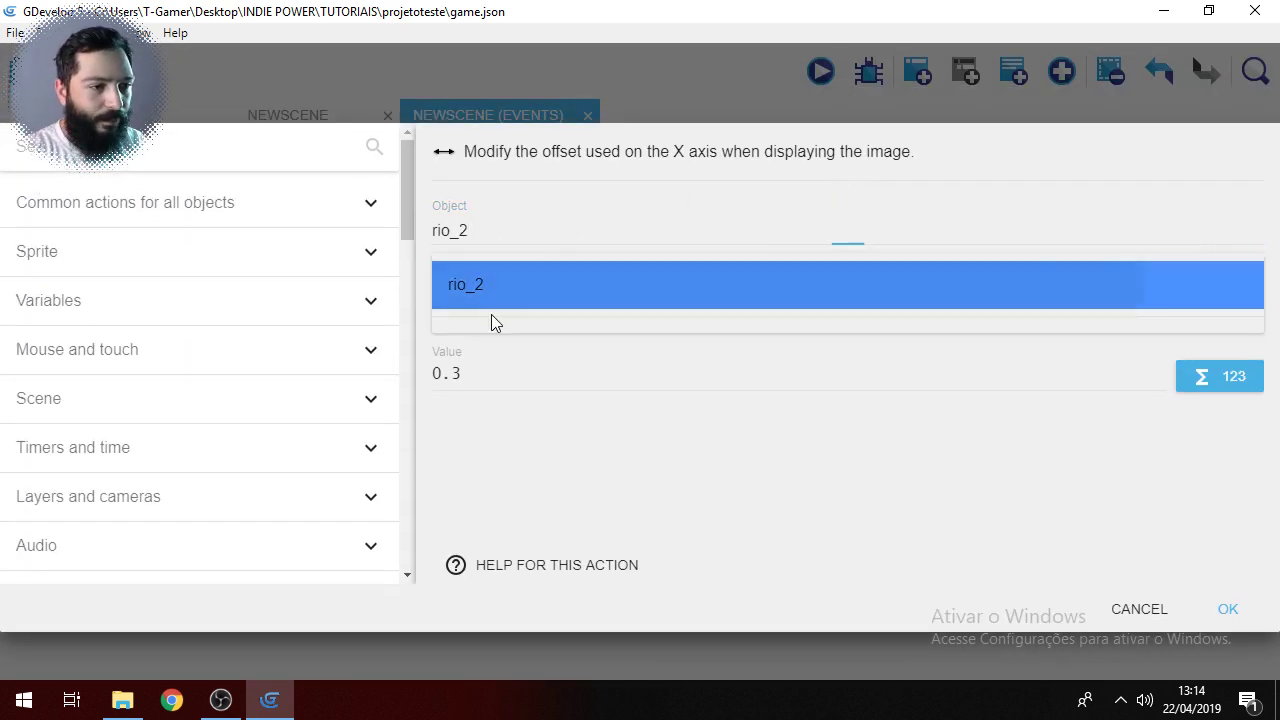
# Step: Set the rio_2 X offset action to add 0.5, apply it, and preview the movement of the strips
pyautogui.click(471, 384)
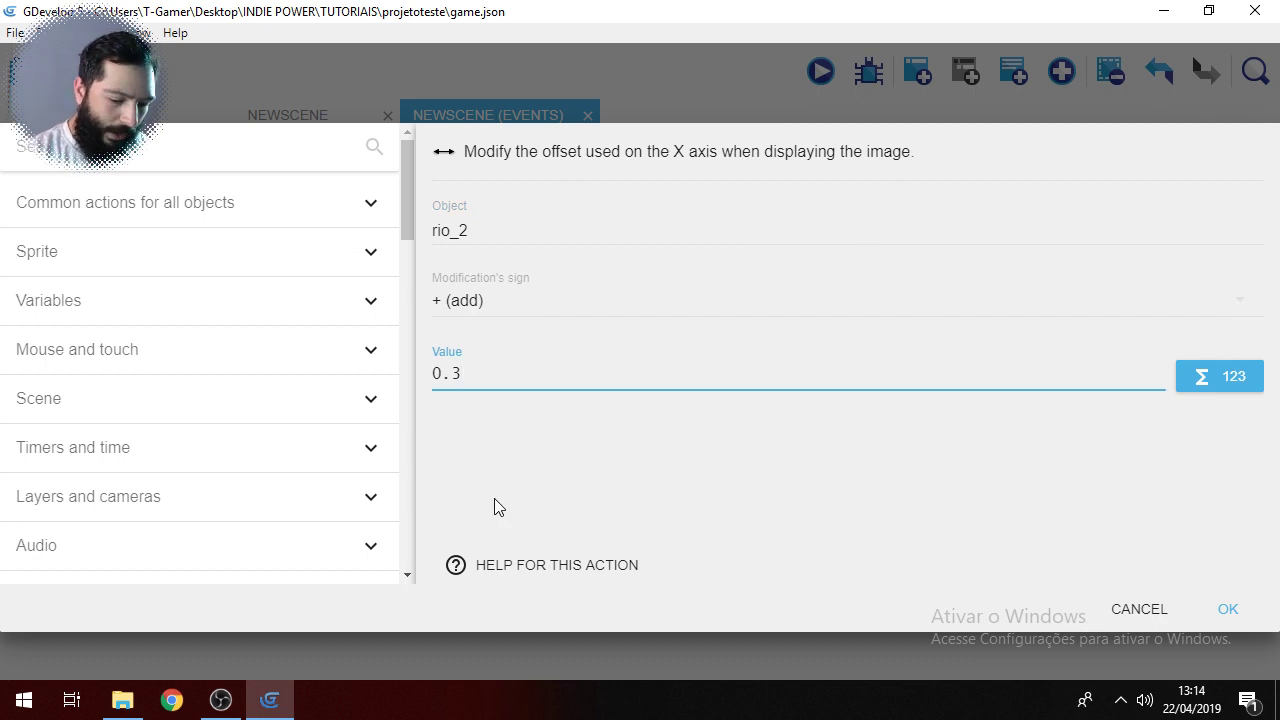
pyautogui.press('BackSpace')
pyautogui.write('5')
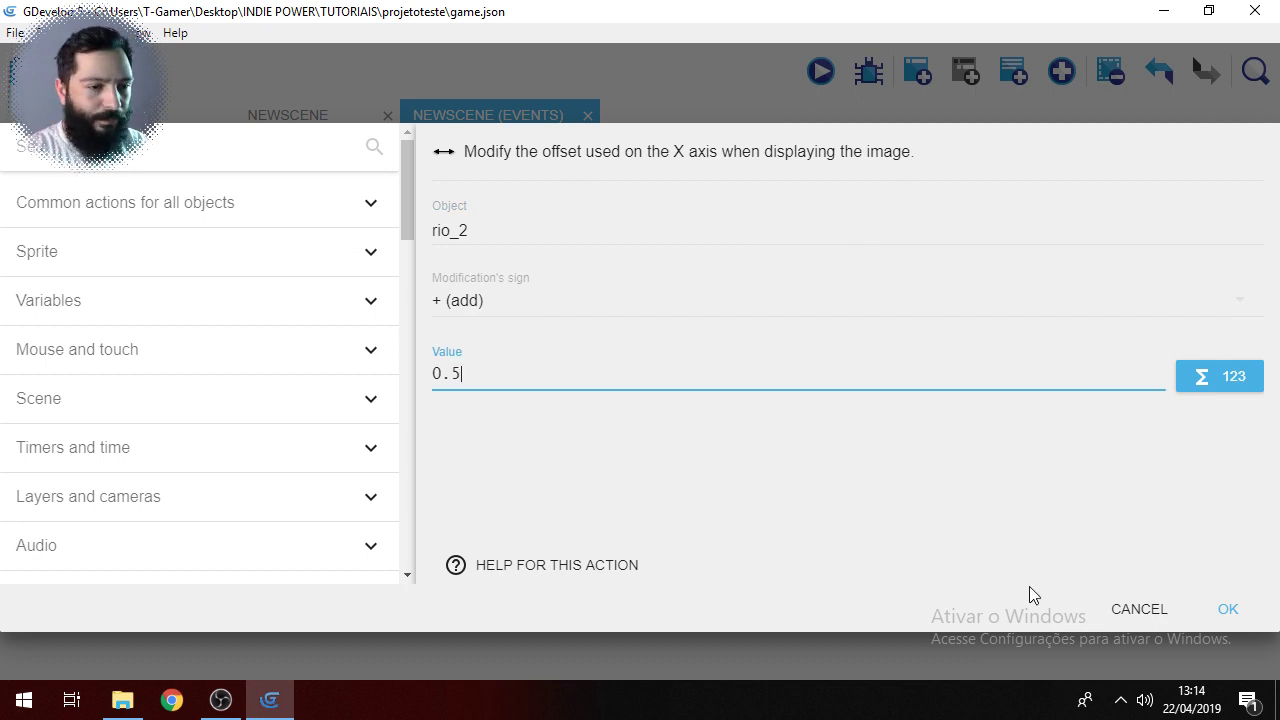
pyautogui.click(1240, 610)
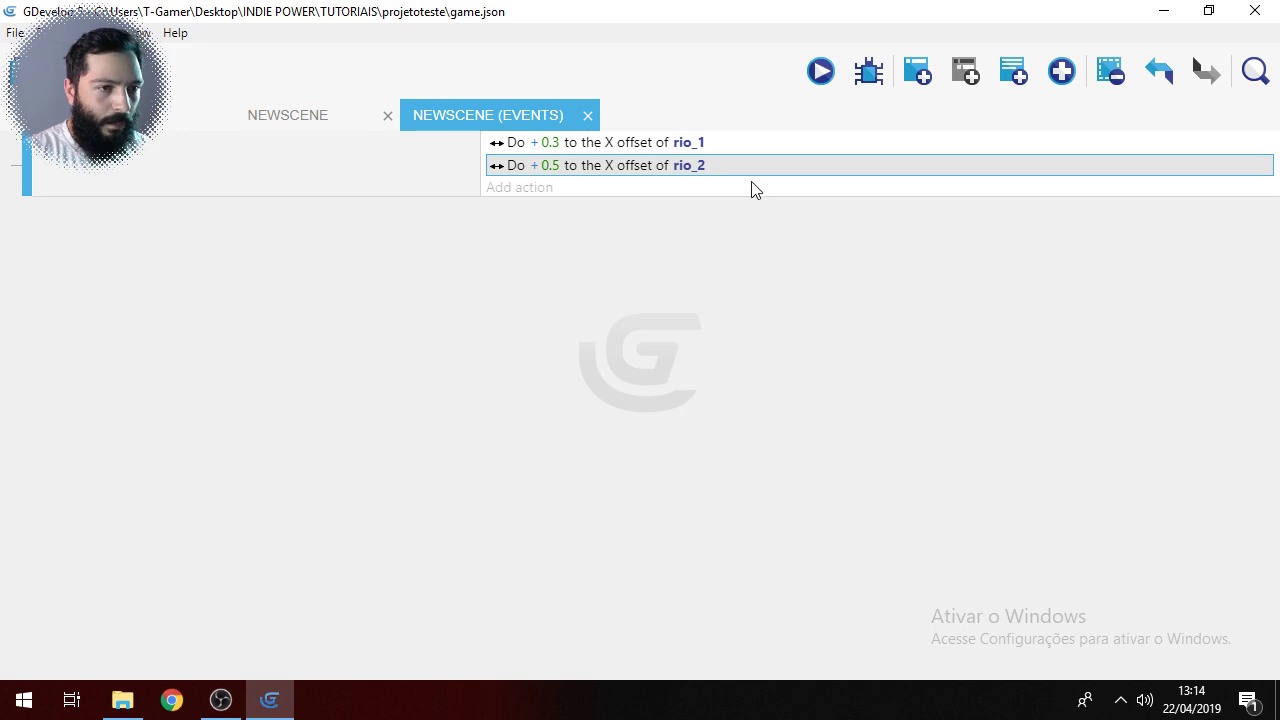
pyautogui.click(820, 71)
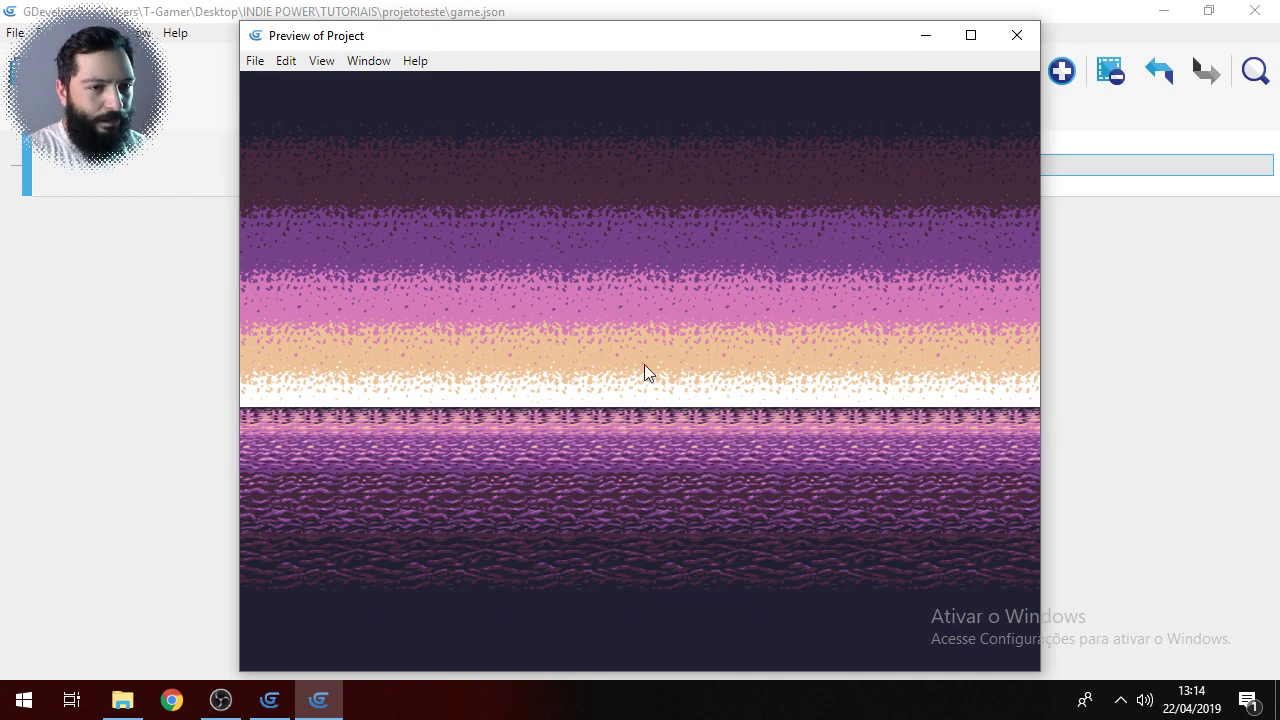
pyautogui.click(1018, 38)
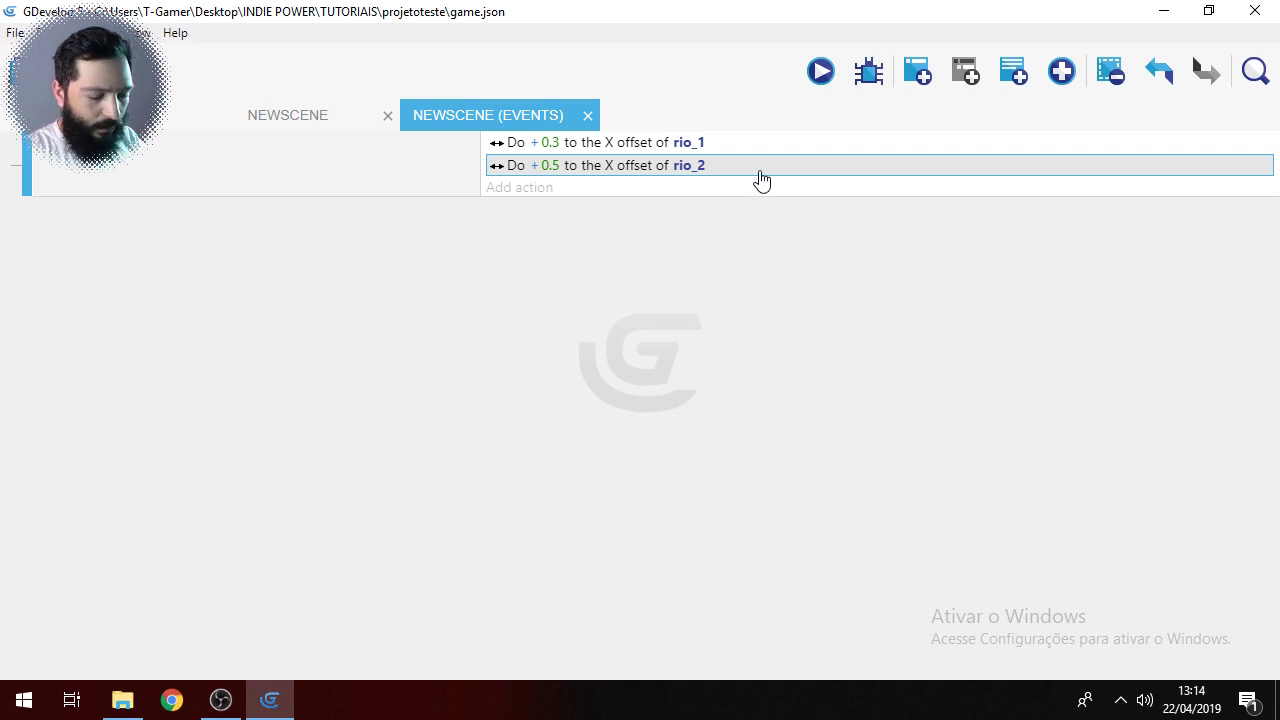
# Step: Duplicate the rio_2 X offset action and set the copy's object to rio_3
pyautogui.hotkey('ctrl', 'v')
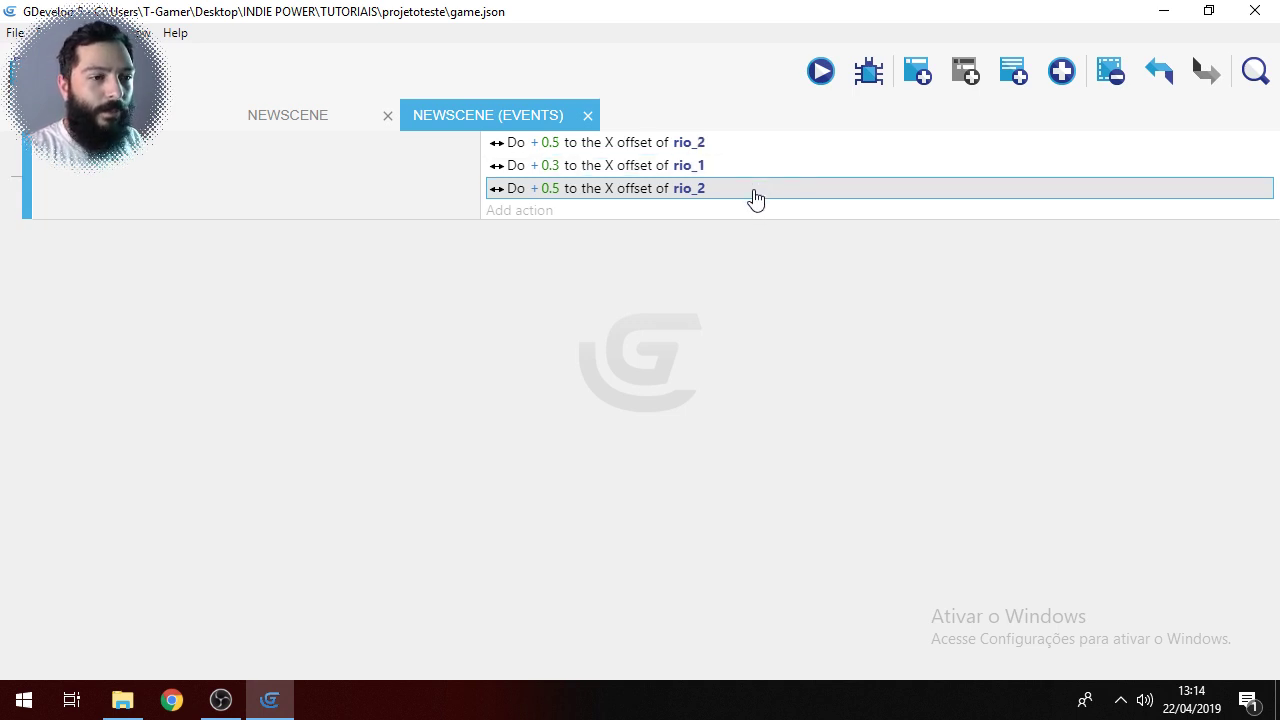
pyautogui.doubleClick(755, 193)
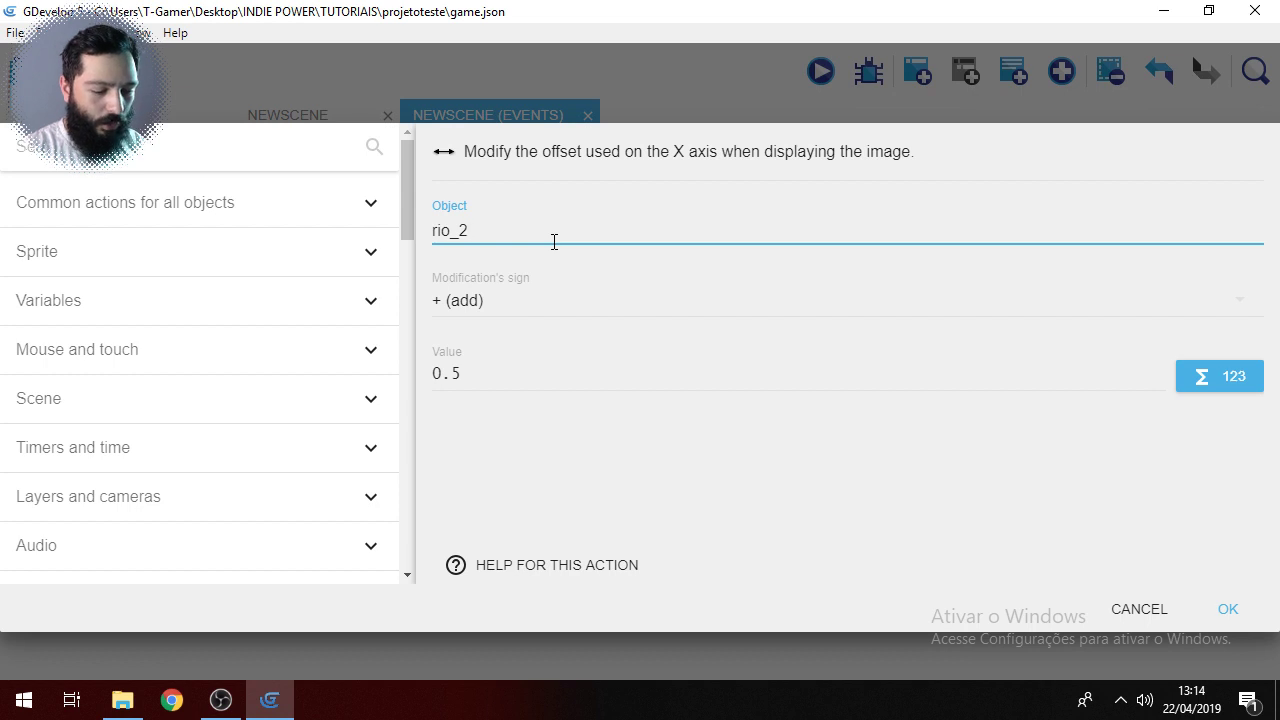
pyautogui.press('BackSpace')
pyautogui.write('3')
pyautogui.click(508, 403)
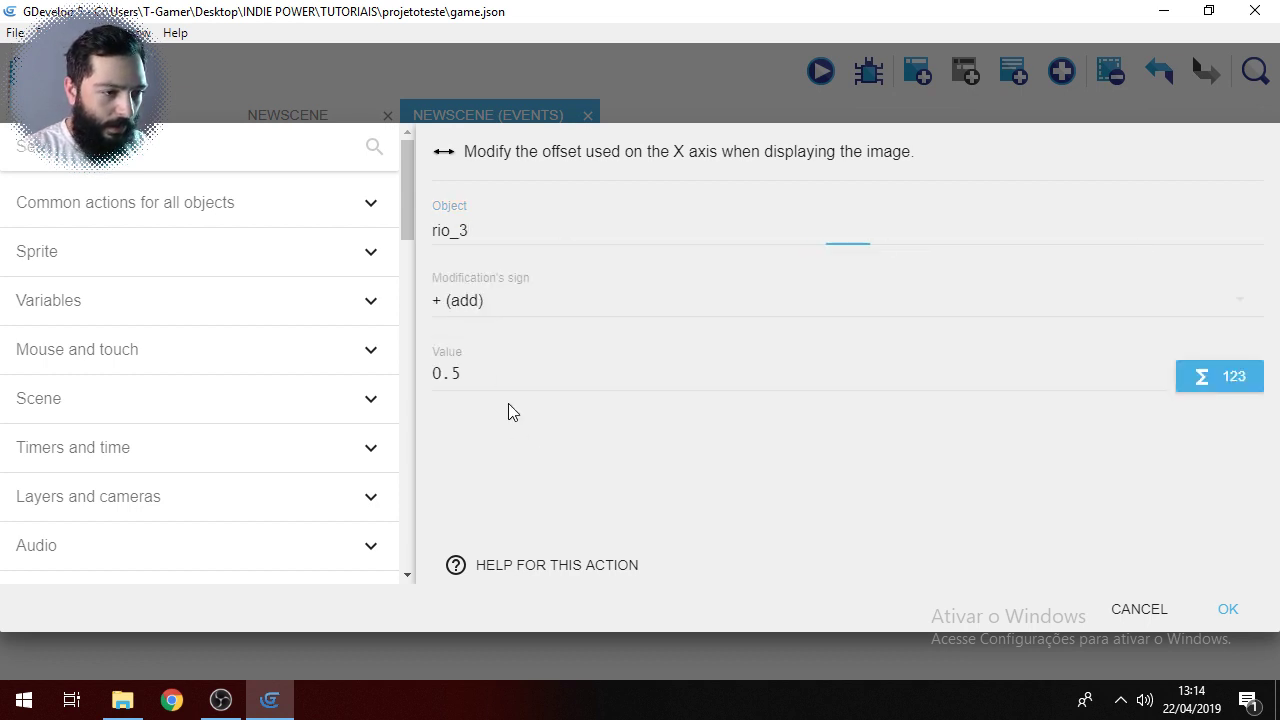
# Step: Set the rio_3 X offset action to add 0.8, apply it, and preview the river animation
pyautogui.click(494, 374)
pyautogui.press('BackSpace')
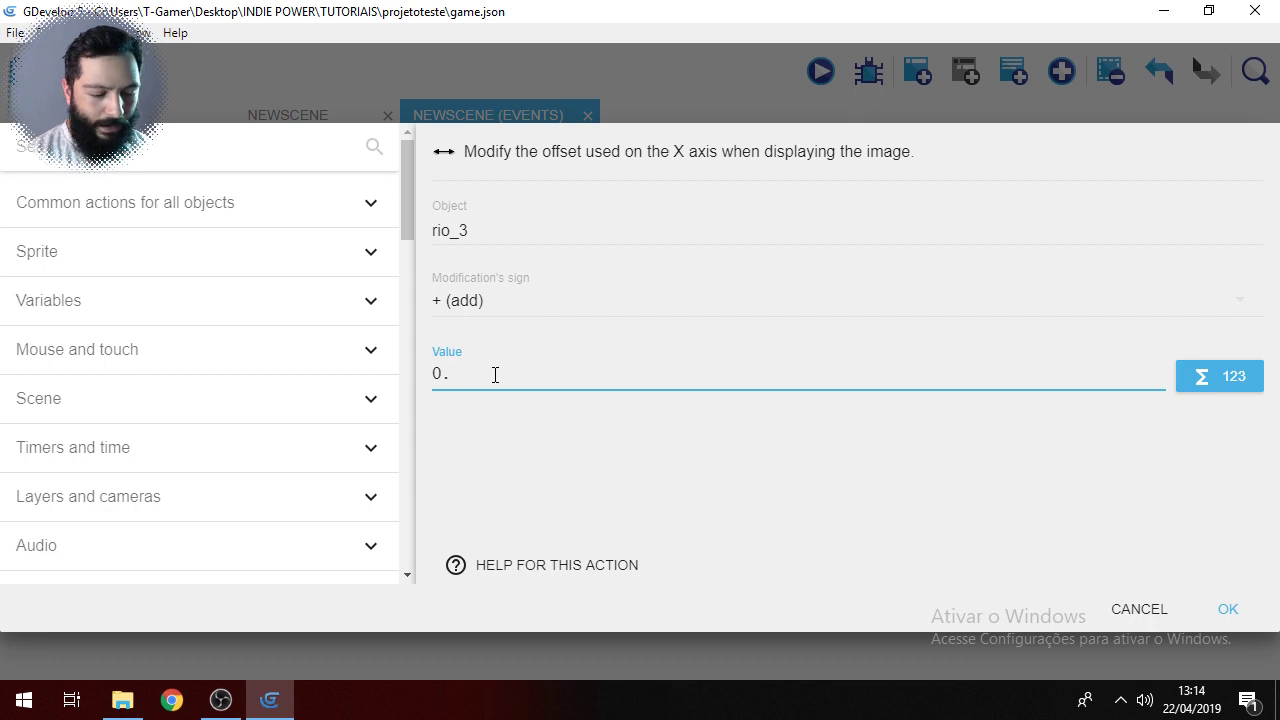
pyautogui.write('8')
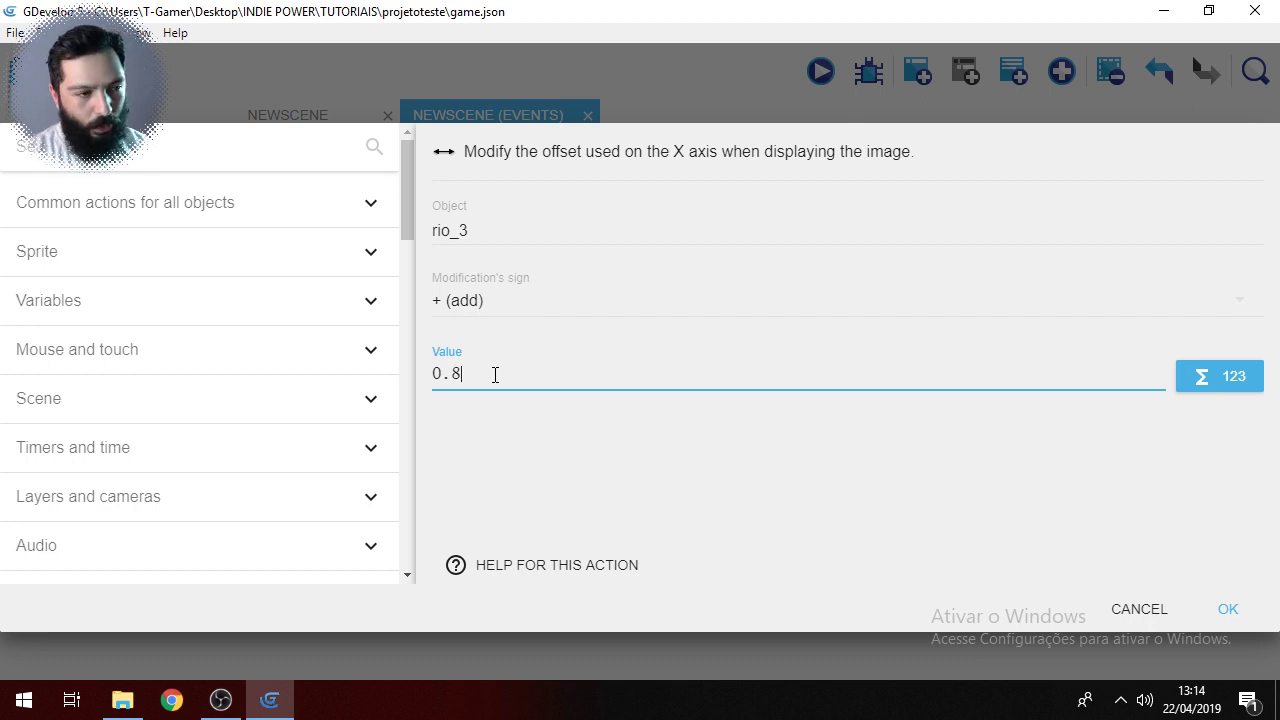
pyautogui.click(1249, 614)
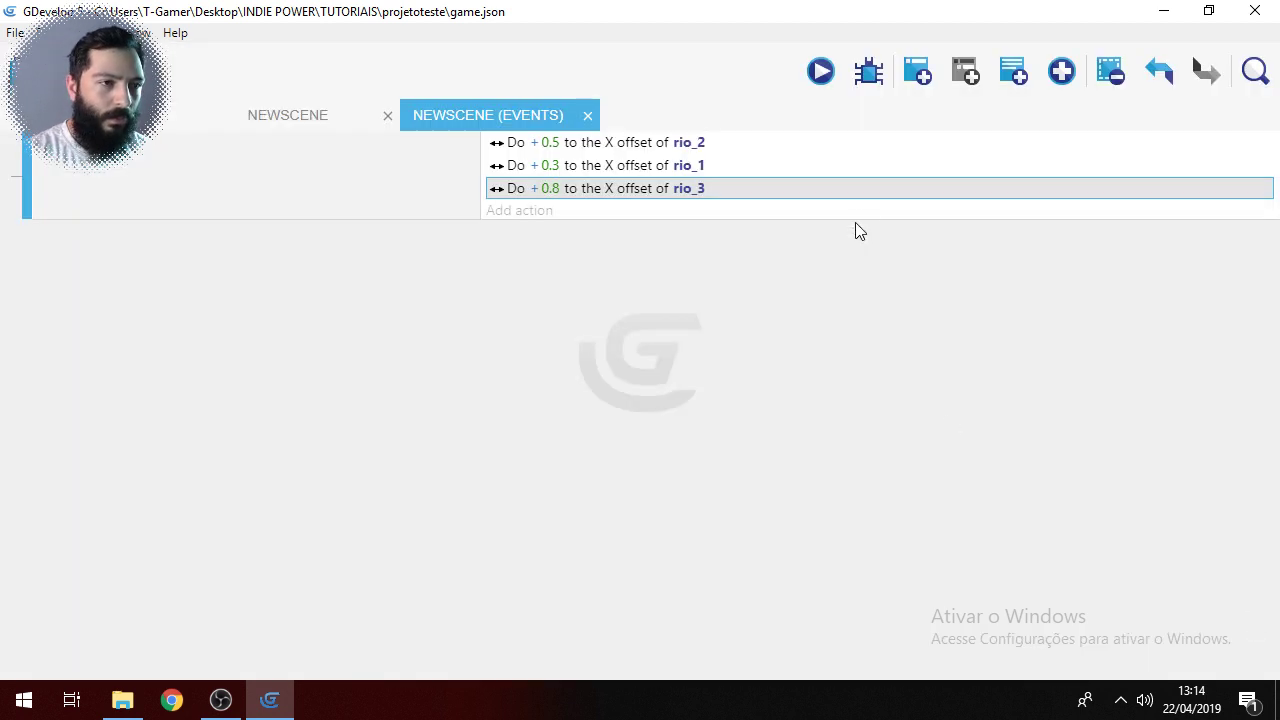
pyautogui.click(818, 72)
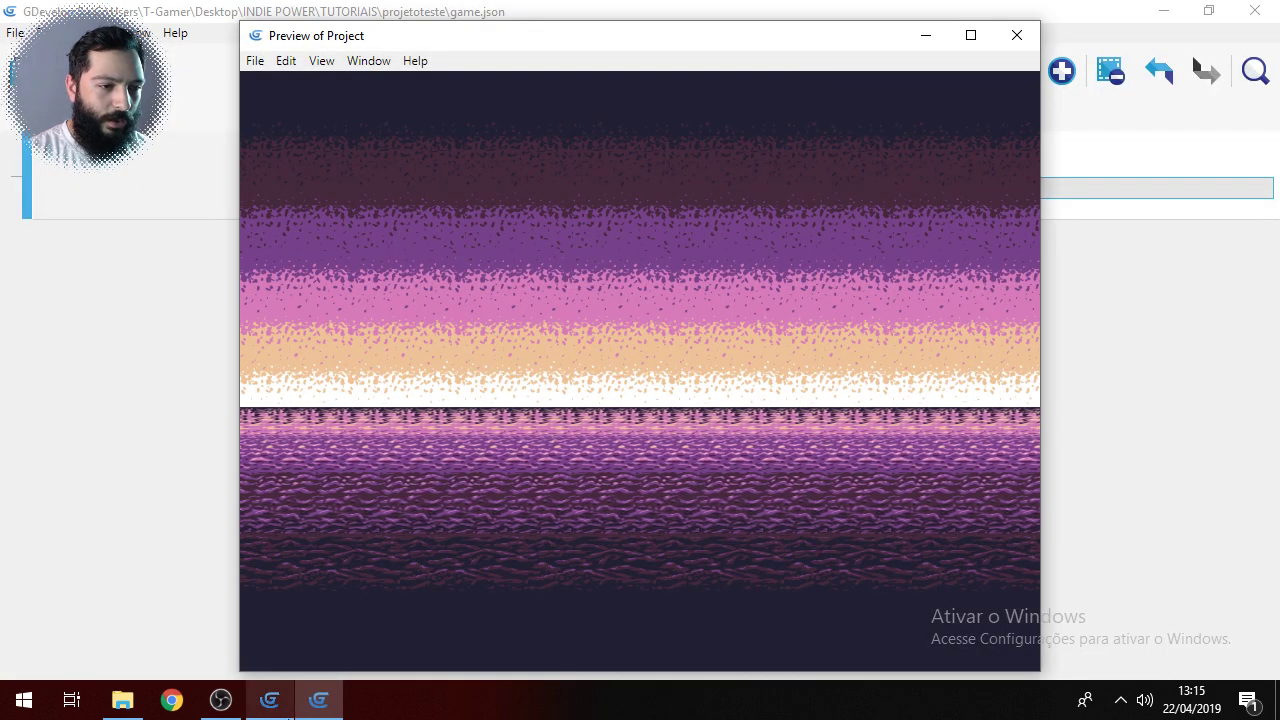
pyautogui.moveTo(283, 712)
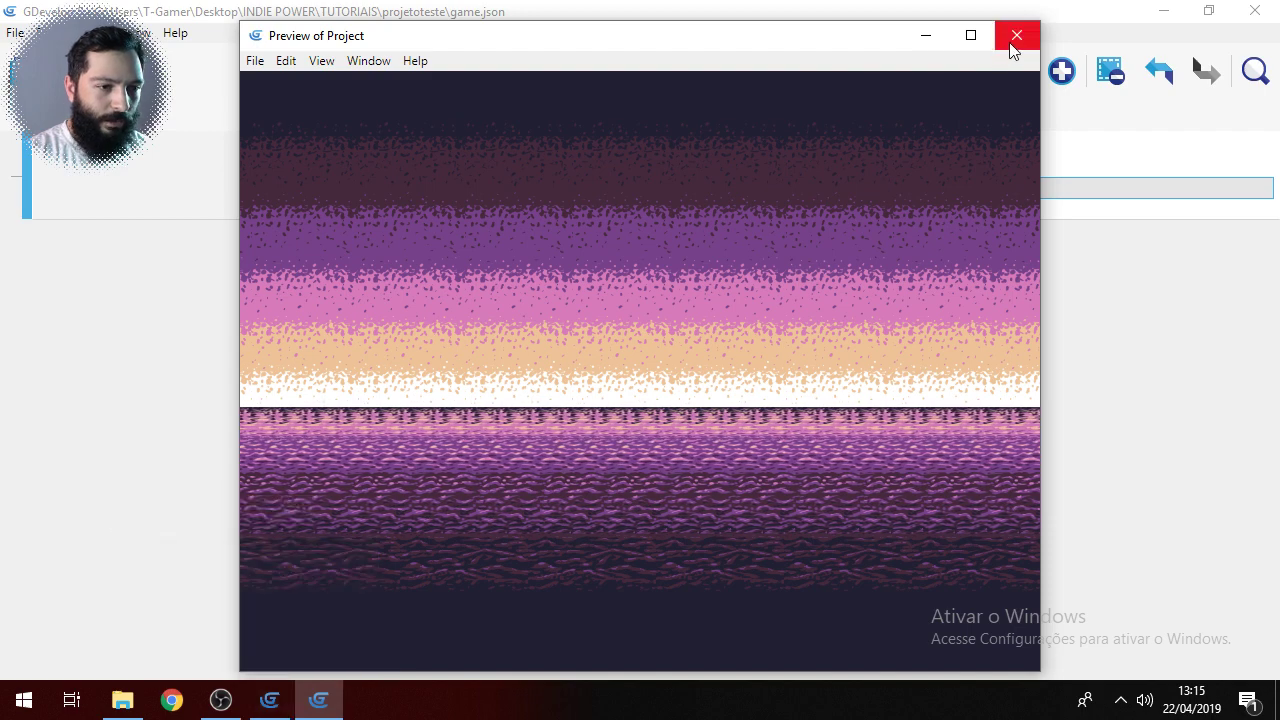
pyautogui.click(1016, 36)
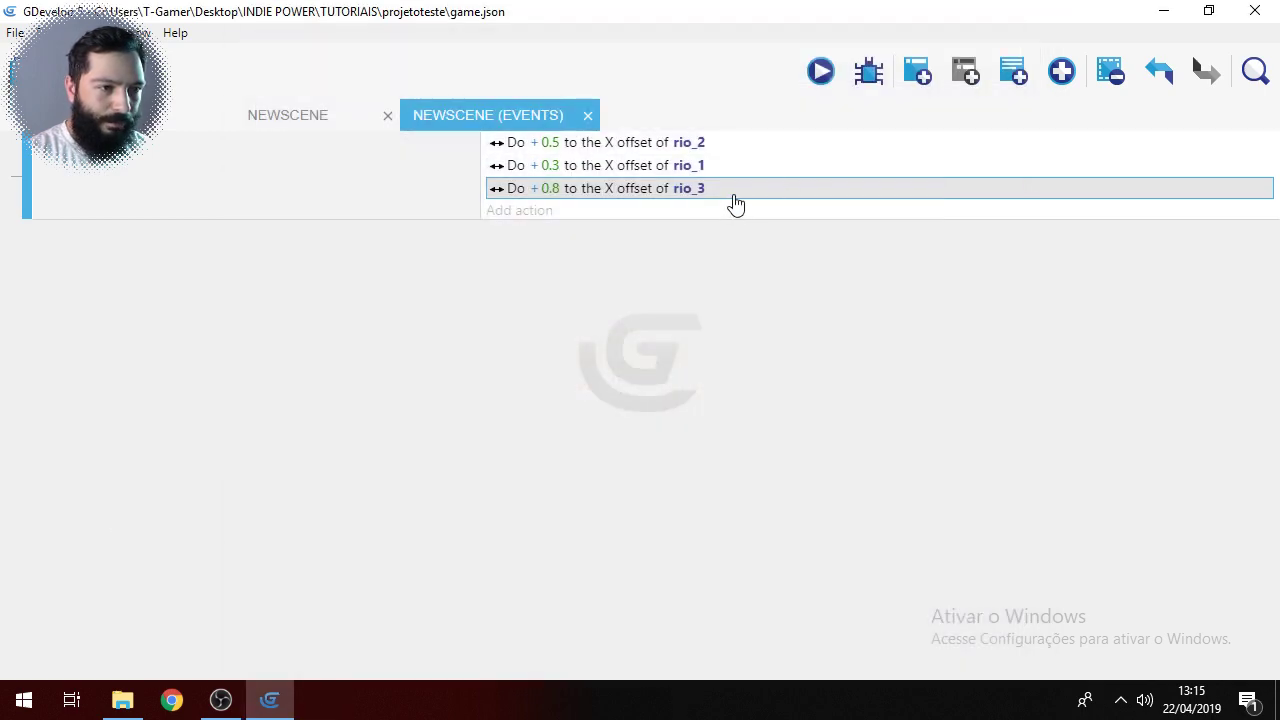
# Step: Duplicate the rio_3 X offset action and set the copy's object to rio_4
pyautogui.hotkey('ctrl', 'v')
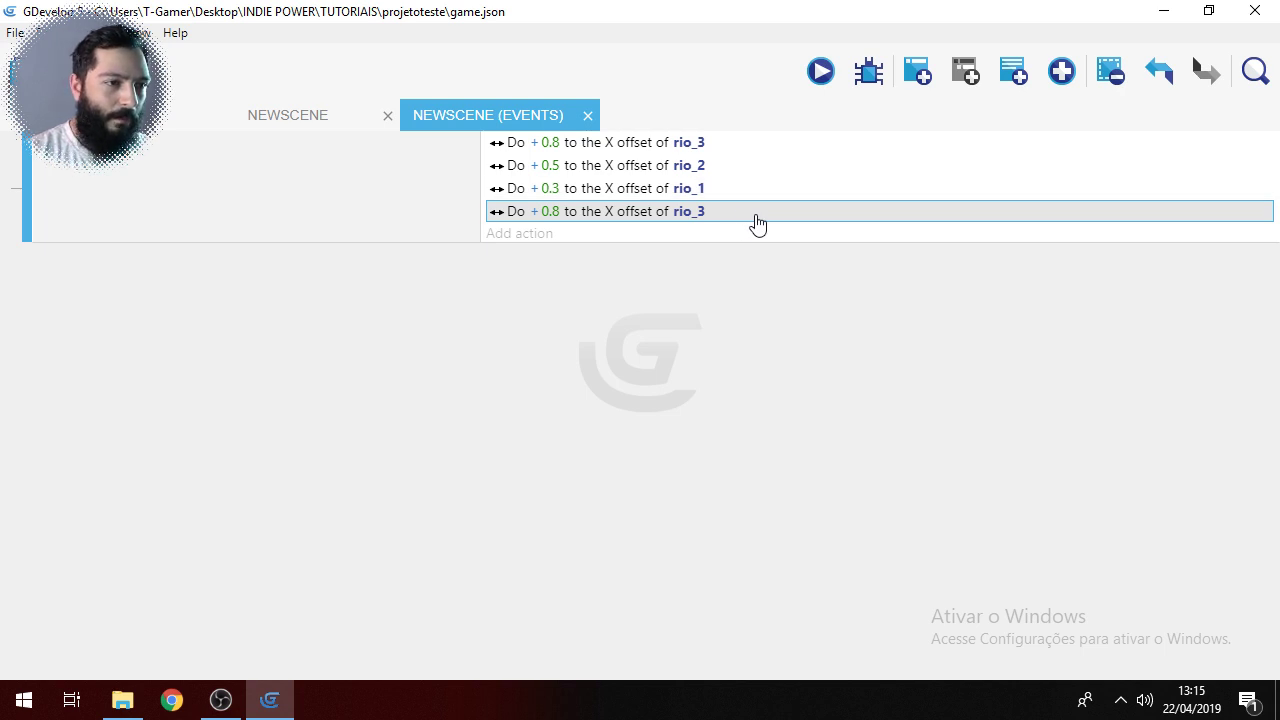
pyautogui.doubleClick(755, 213)
pyautogui.press('BackSpace')
pyautogui.write('4')
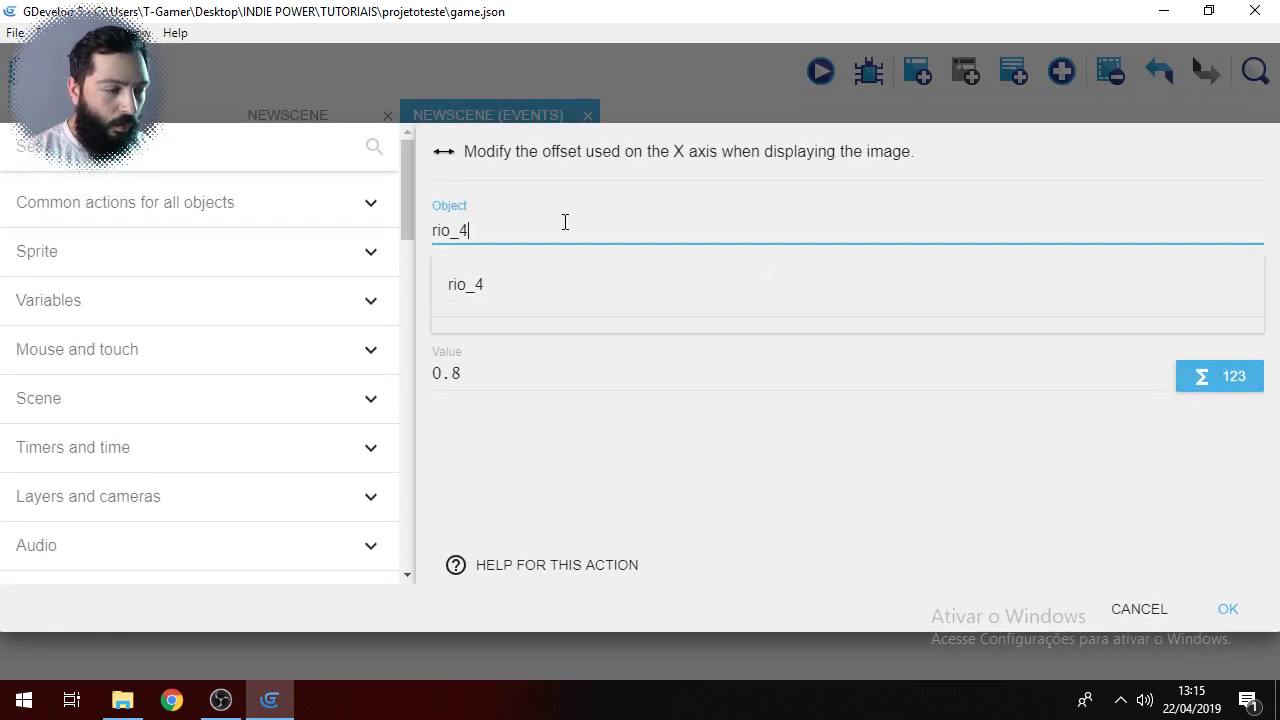
pyautogui.click(552, 287)
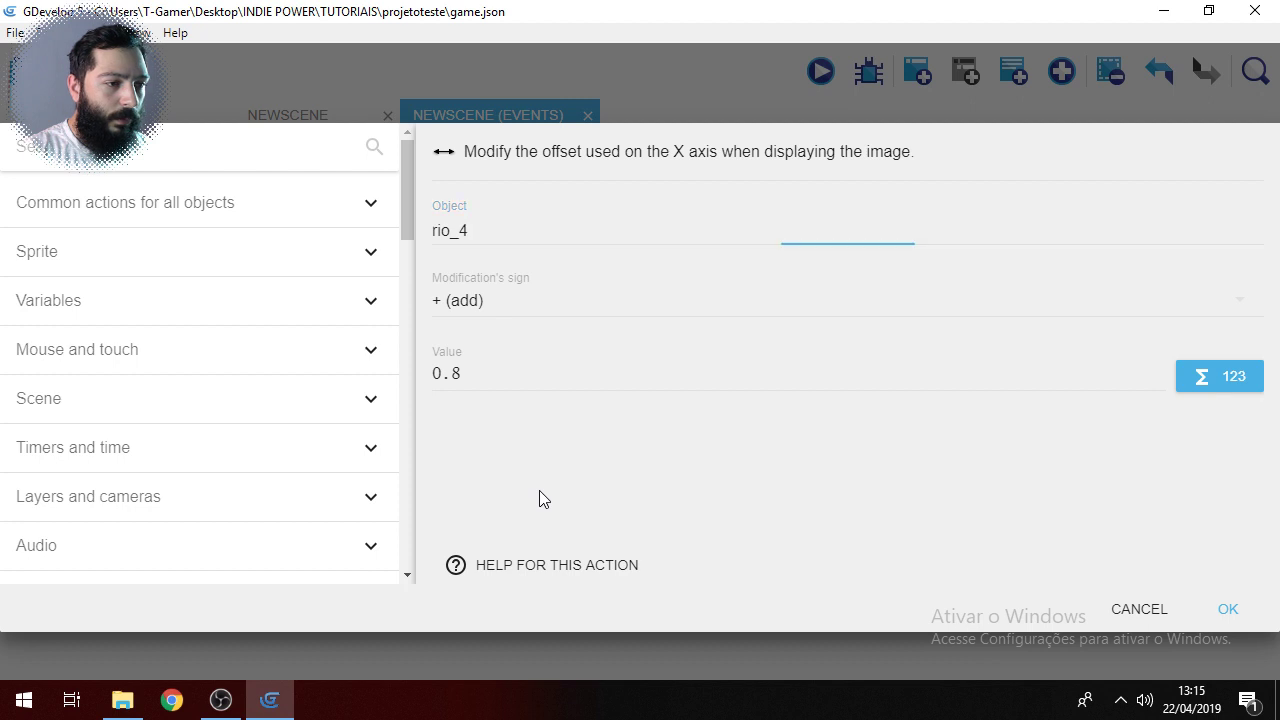
# Step: Set the rio_4 X offset action to add 1, apply it, and preview all four river strips moving
pyautogui.click(518, 372)
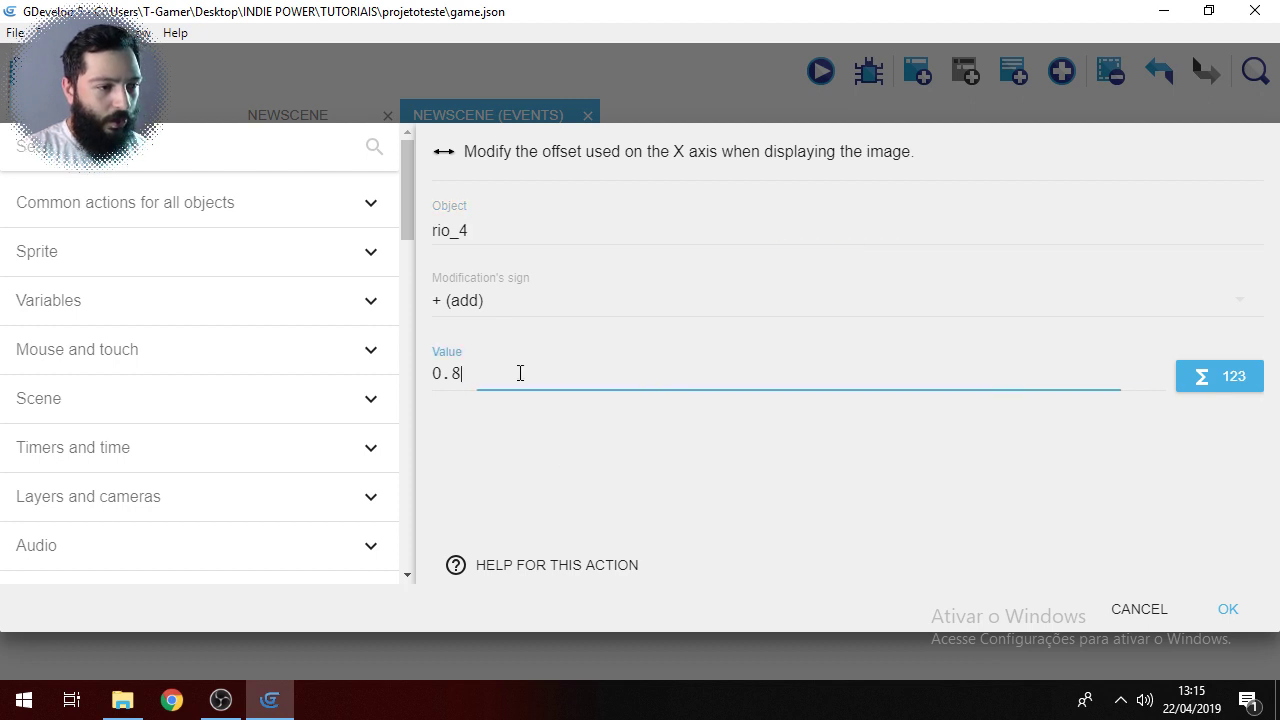
pyautogui.press('BackSpace')
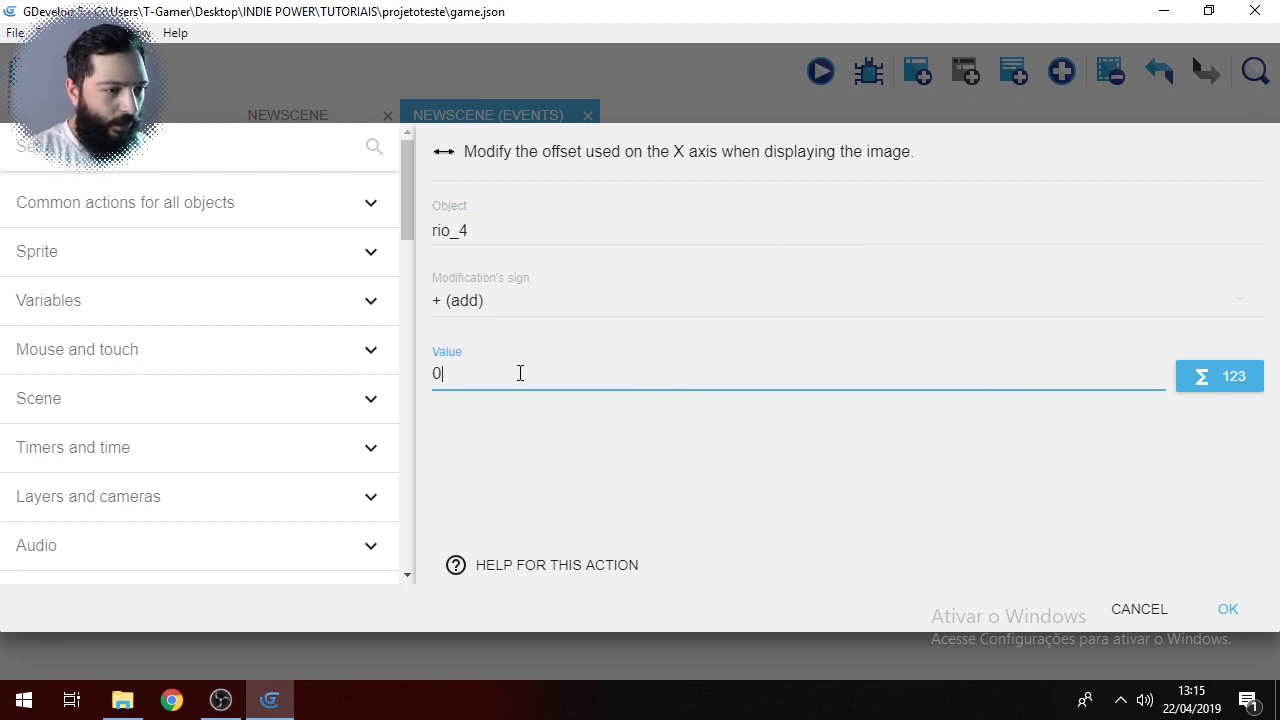
pyautogui.press('BackSpace')
pyautogui.write('1')
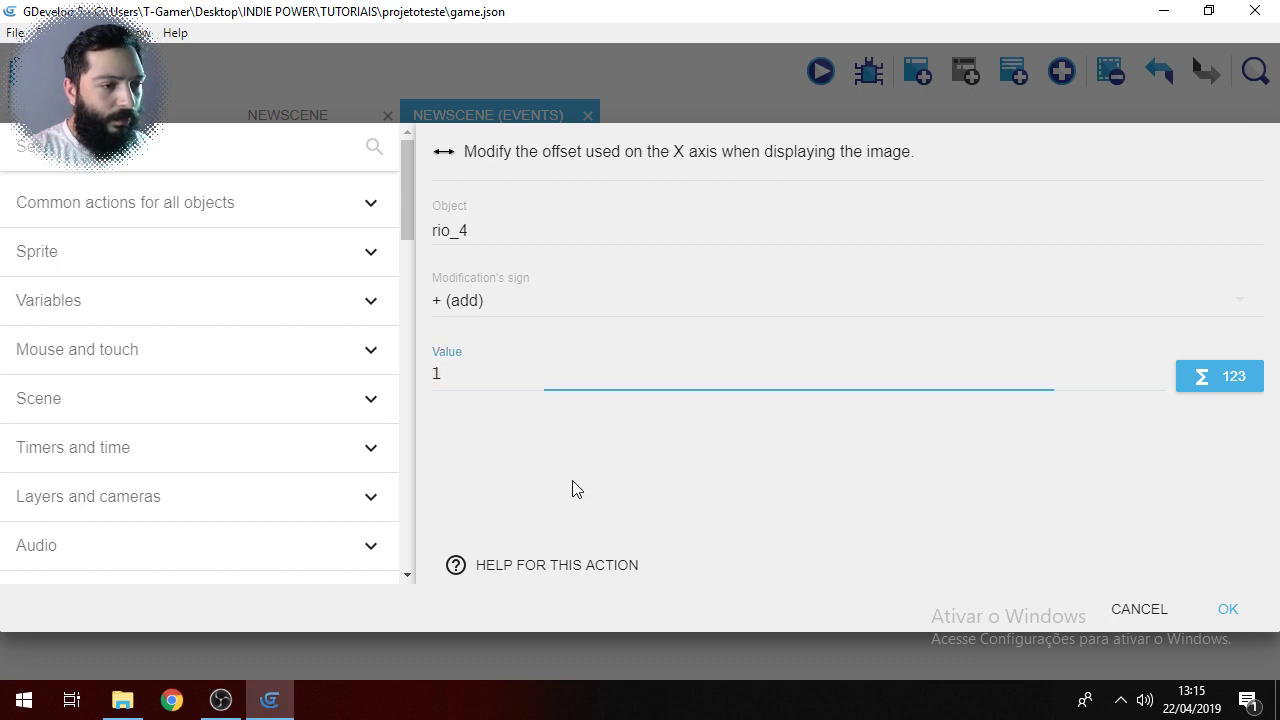
pyautogui.click(1236, 622)
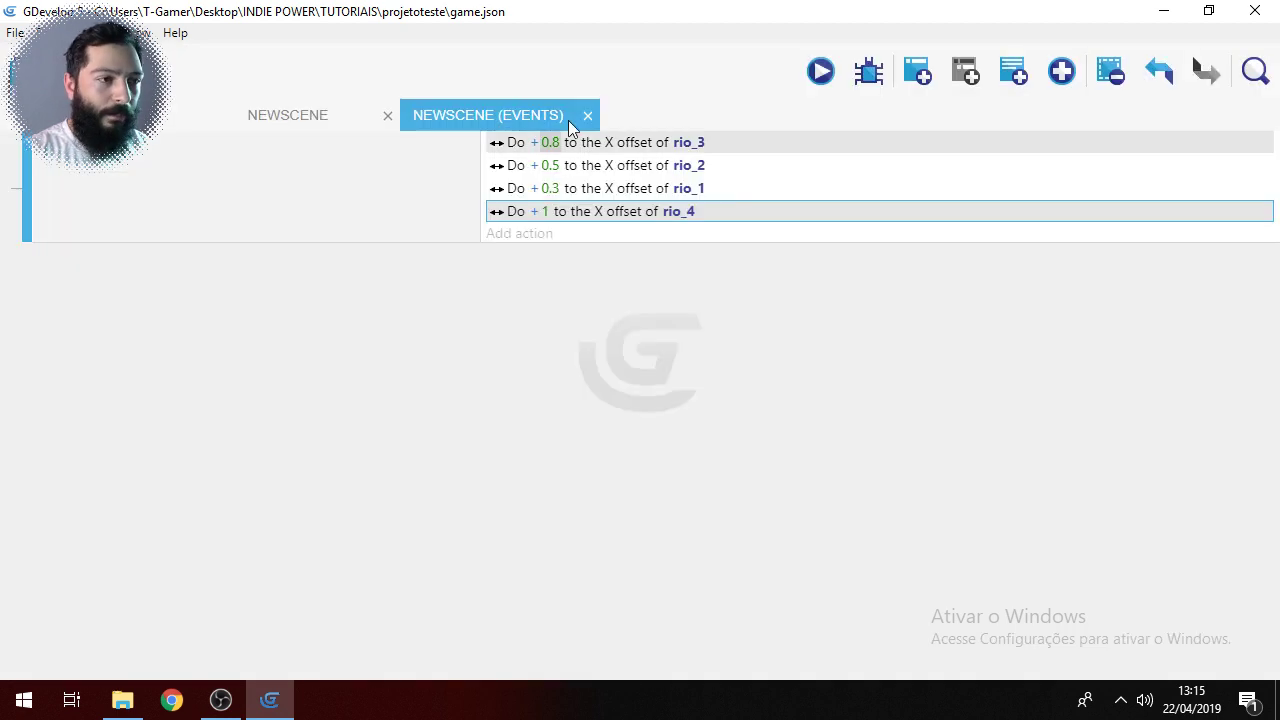
pyautogui.click(821, 72)
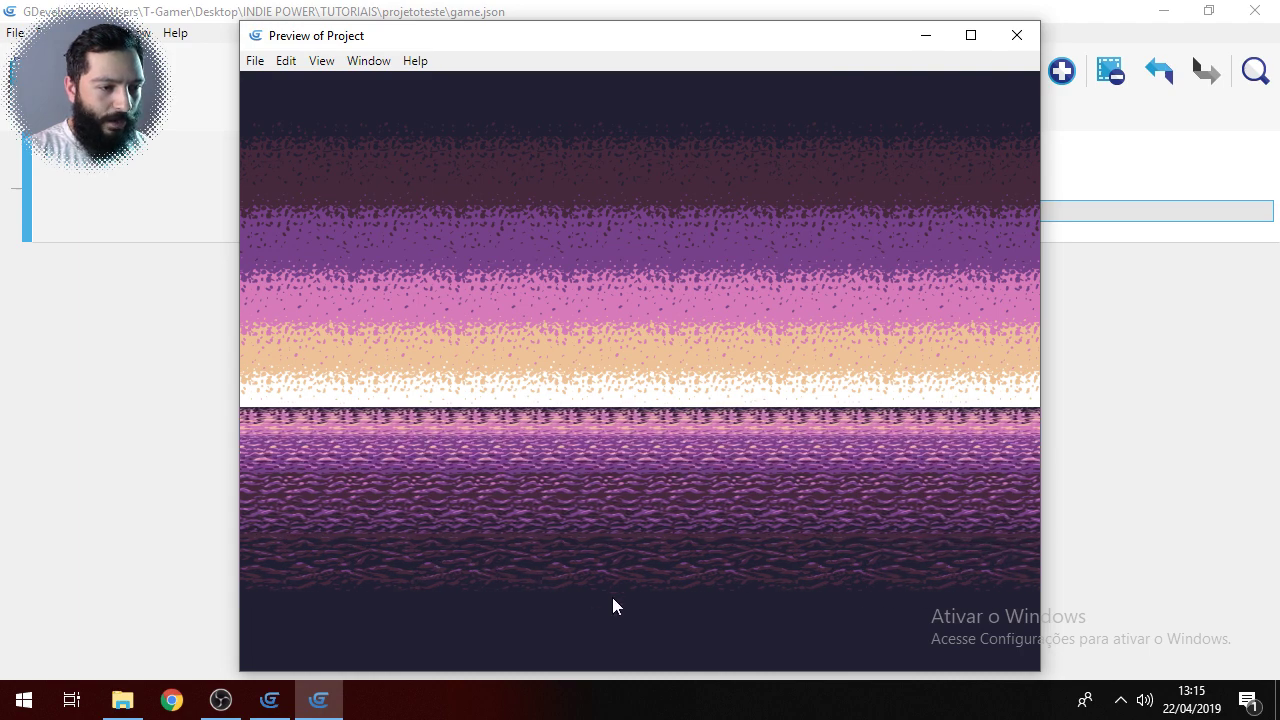
pyautogui.click(1017, 37)
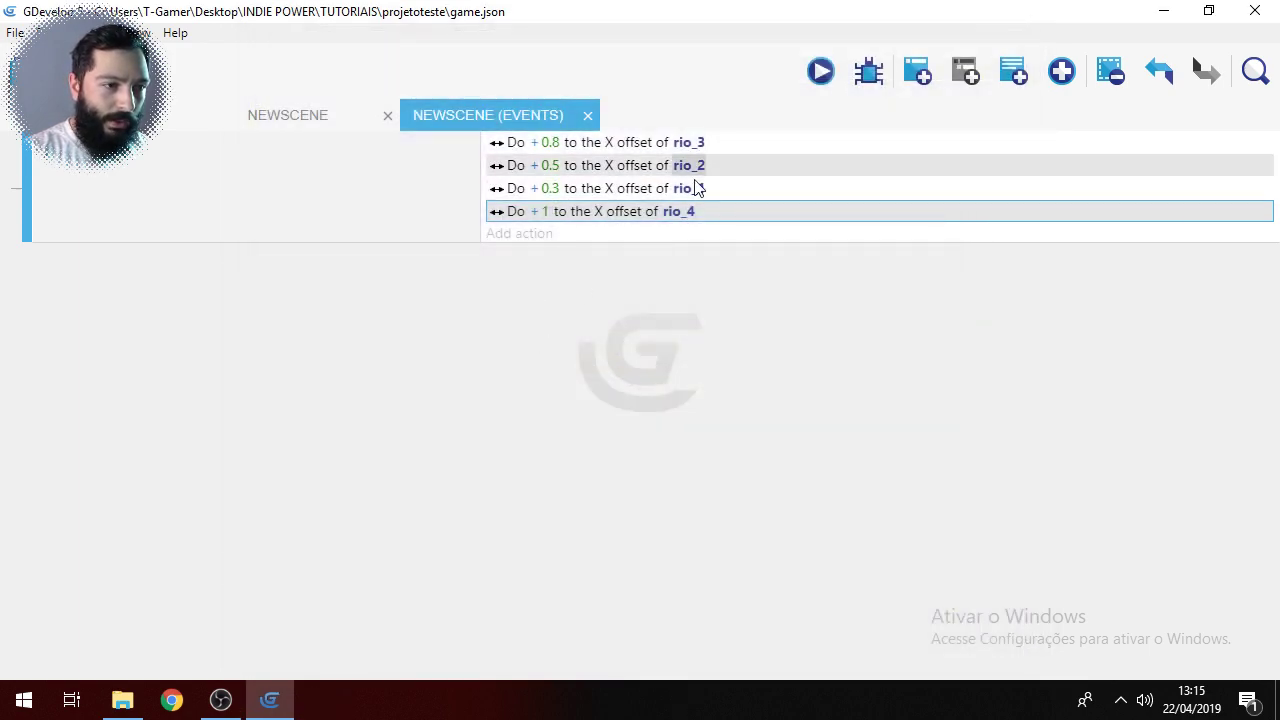
# Step: Set the rio_1 X offset action to add 0.1, apply it, and preview the slower strip
pyautogui.doubleClick(748, 193)
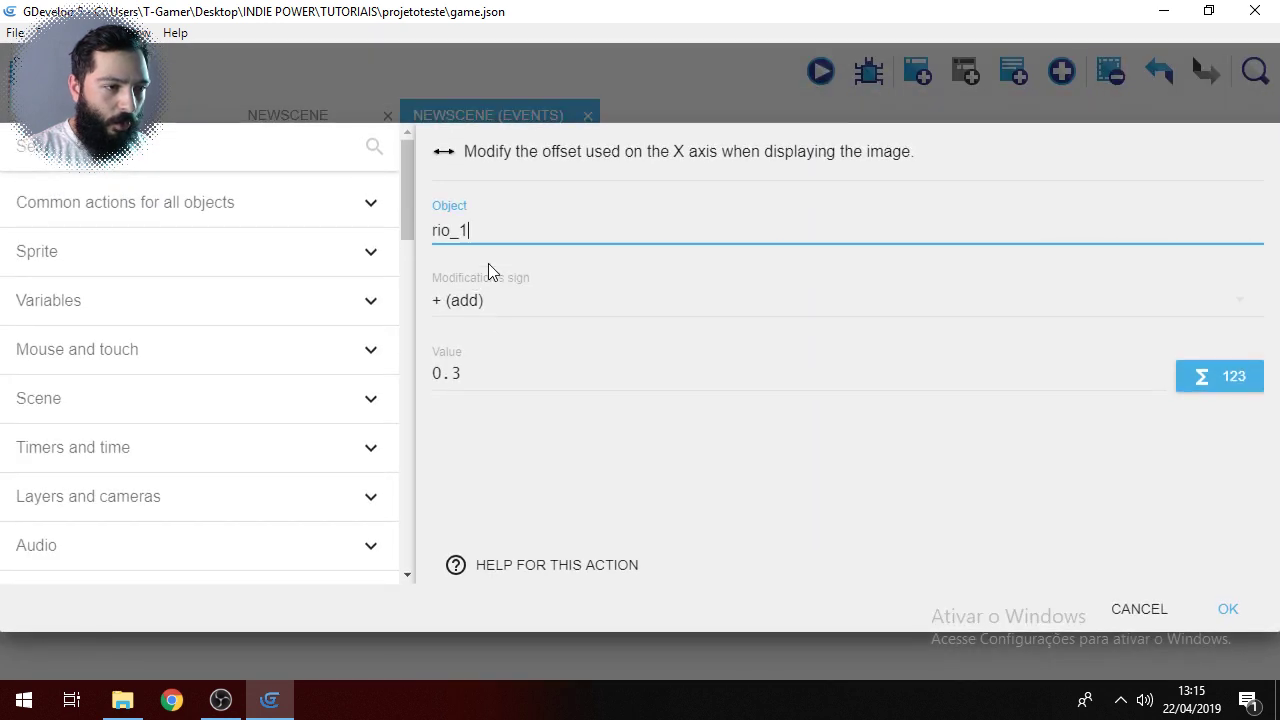
pyautogui.click(500, 374)
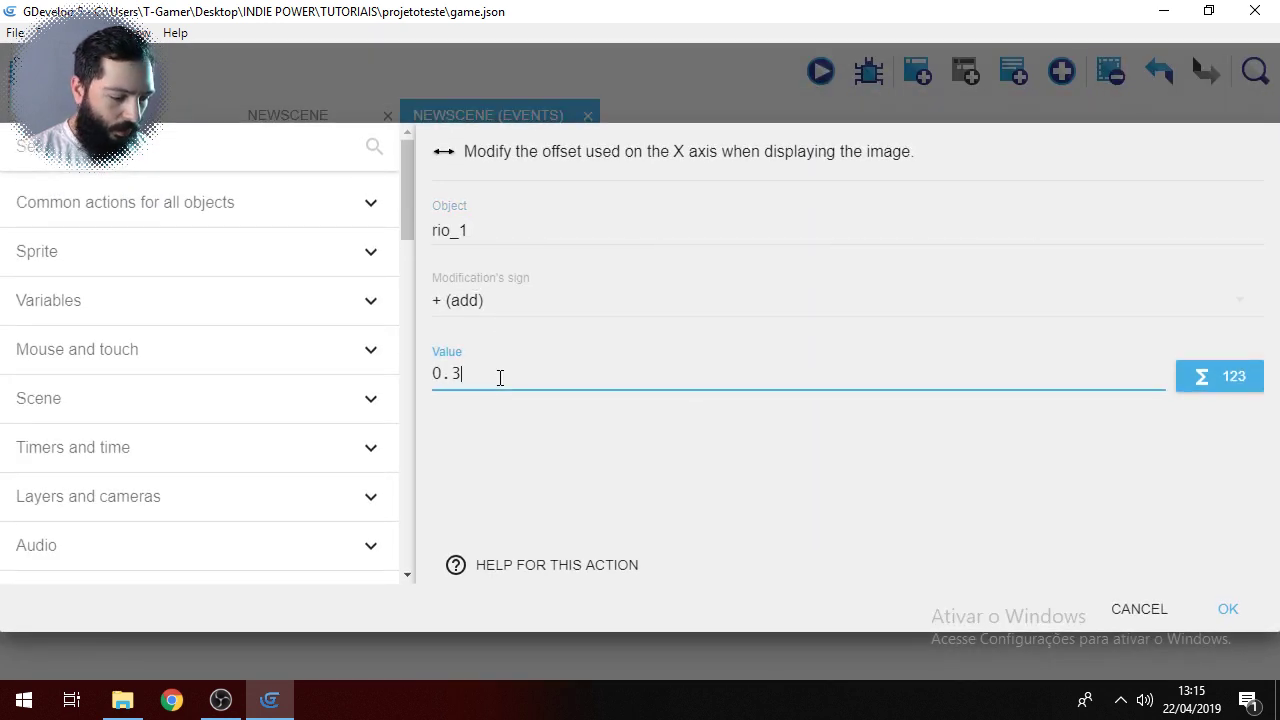
pyautogui.click(1230, 608)
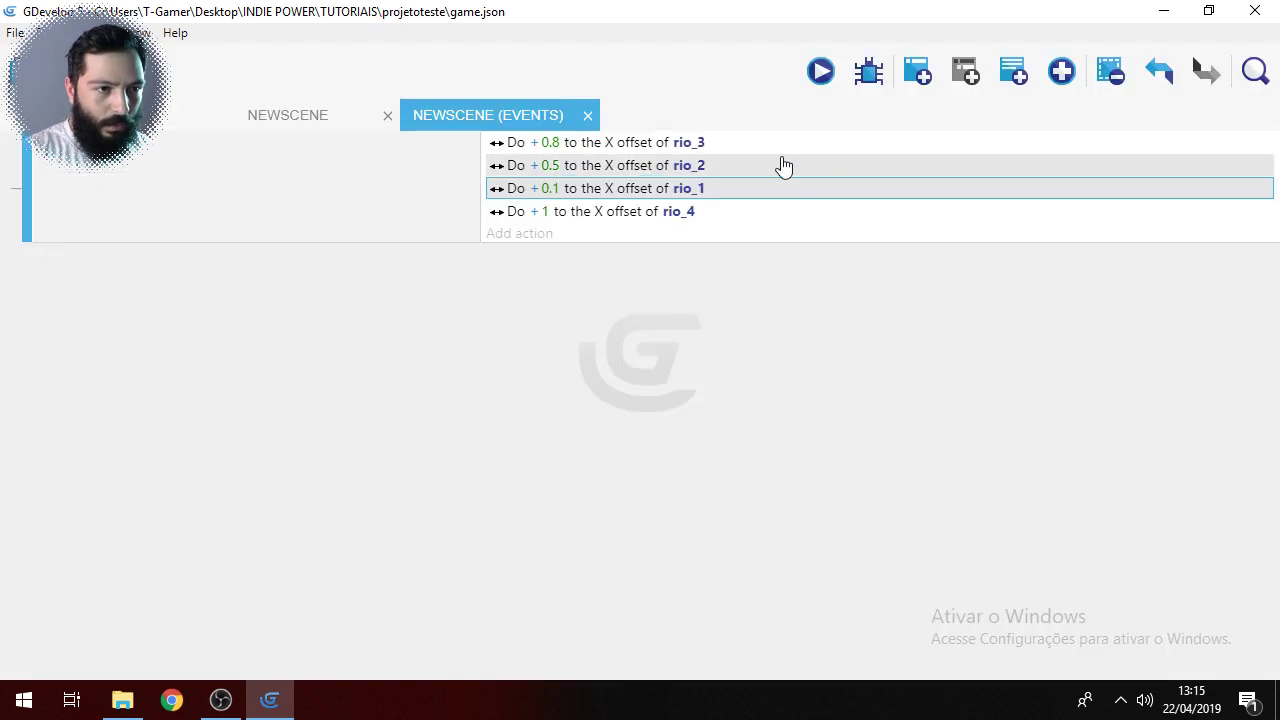
pyautogui.click(818, 76)
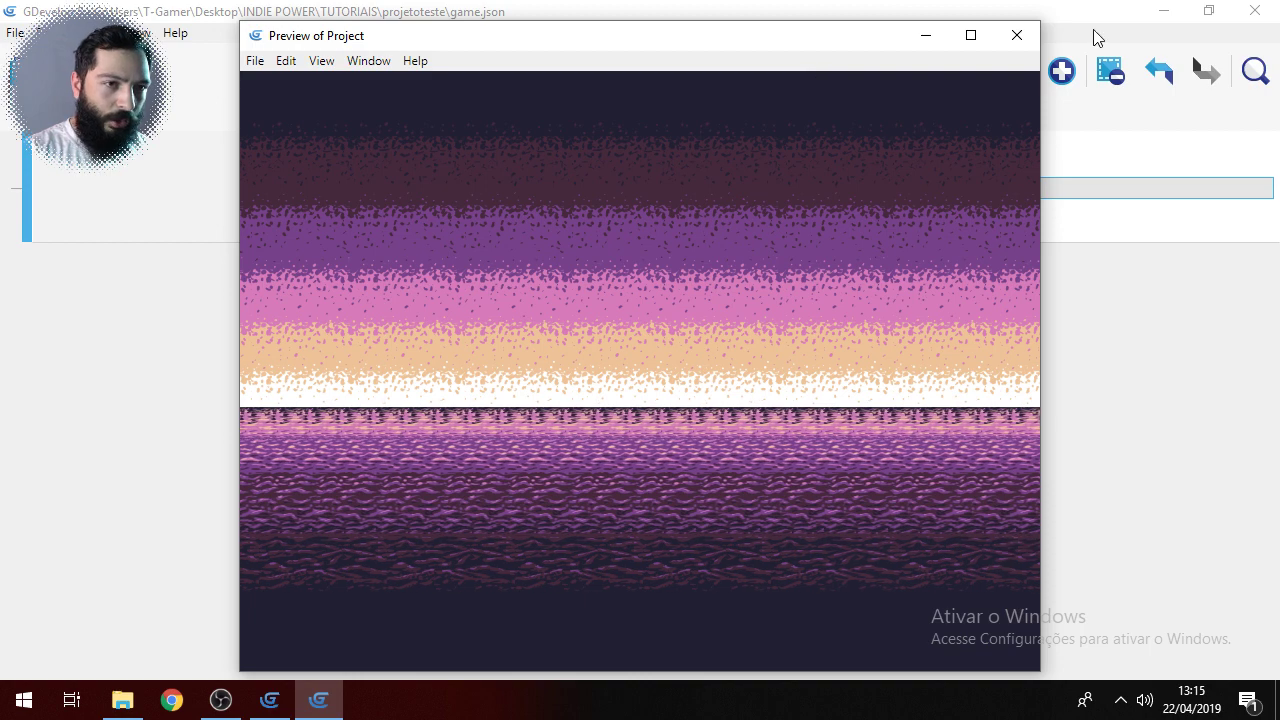
pyautogui.click(1018, 38)
# Step: Set the rio_1 X offset action to add 0.2 and apply it
pyautogui.doubleClick(742, 190)
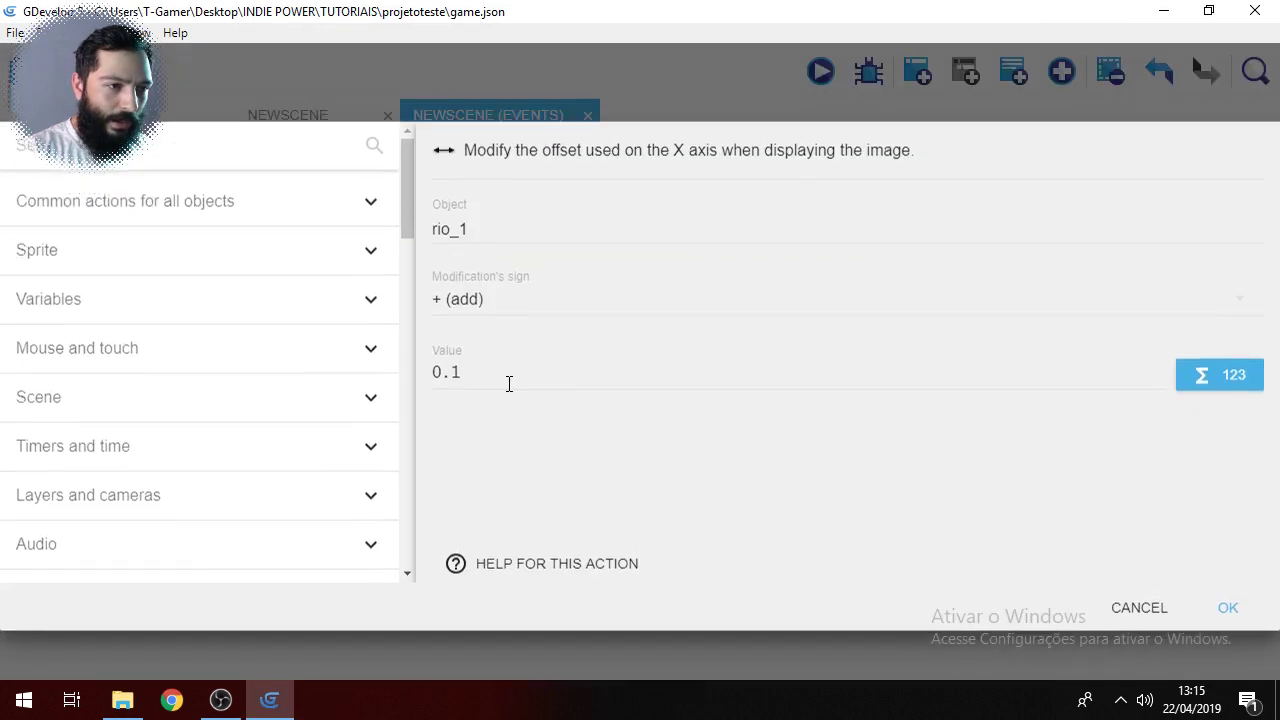
pyautogui.click(505, 375)
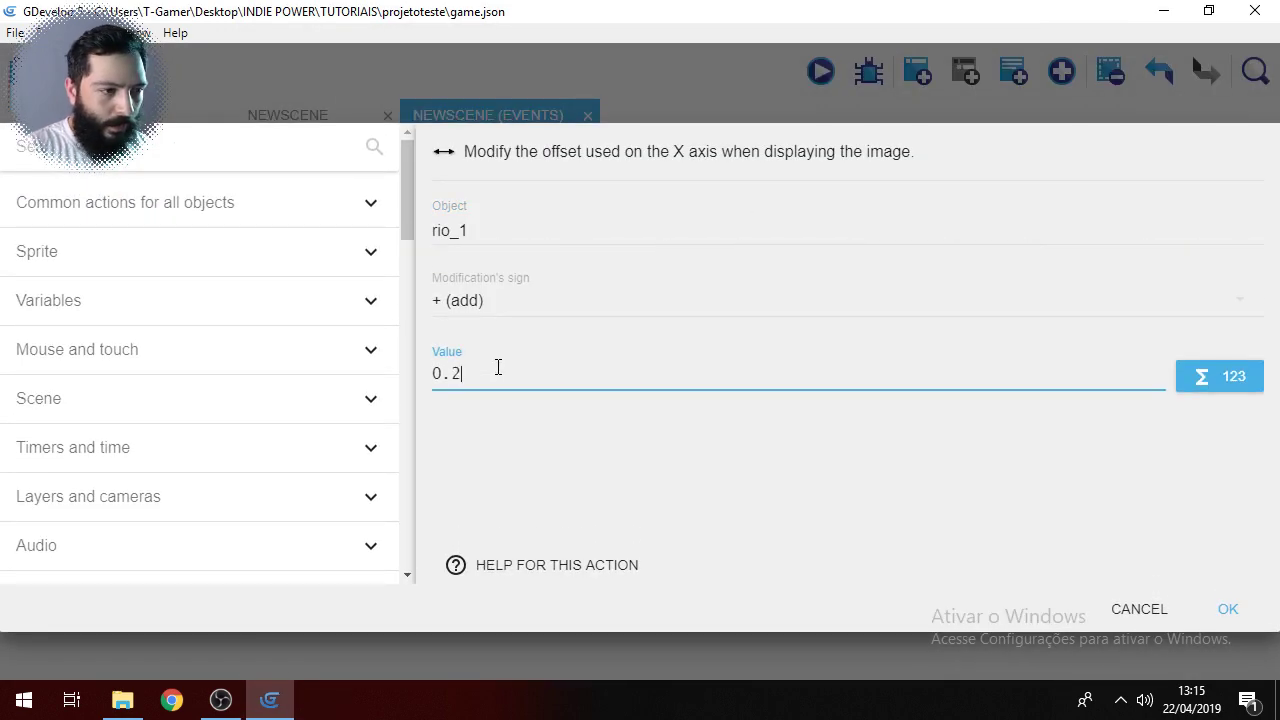
pyautogui.click(1224, 609)
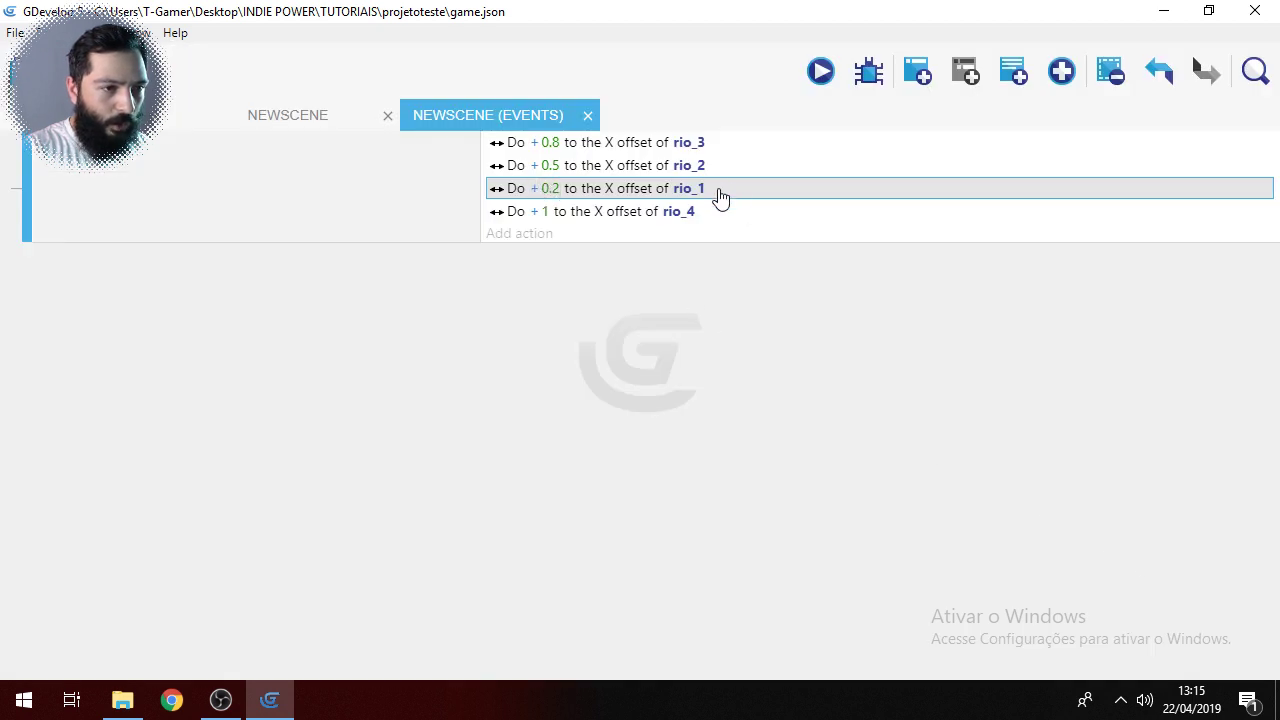
# Step: Reorder the X offset actions to run rio_1, rio_2, rio_3, rio_4, and preview the river animation
pyautogui.moveTo(722, 197); pyautogui.dragTo(722, 170)
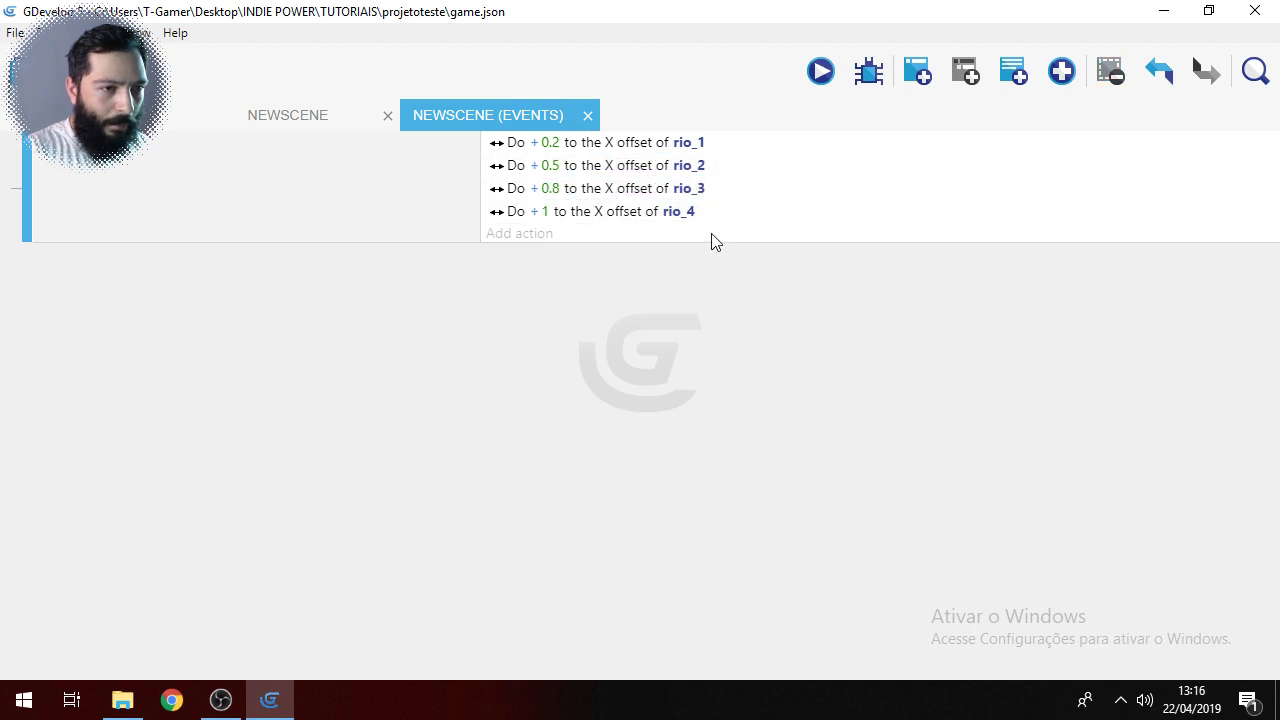
pyautogui.click(577, 148)
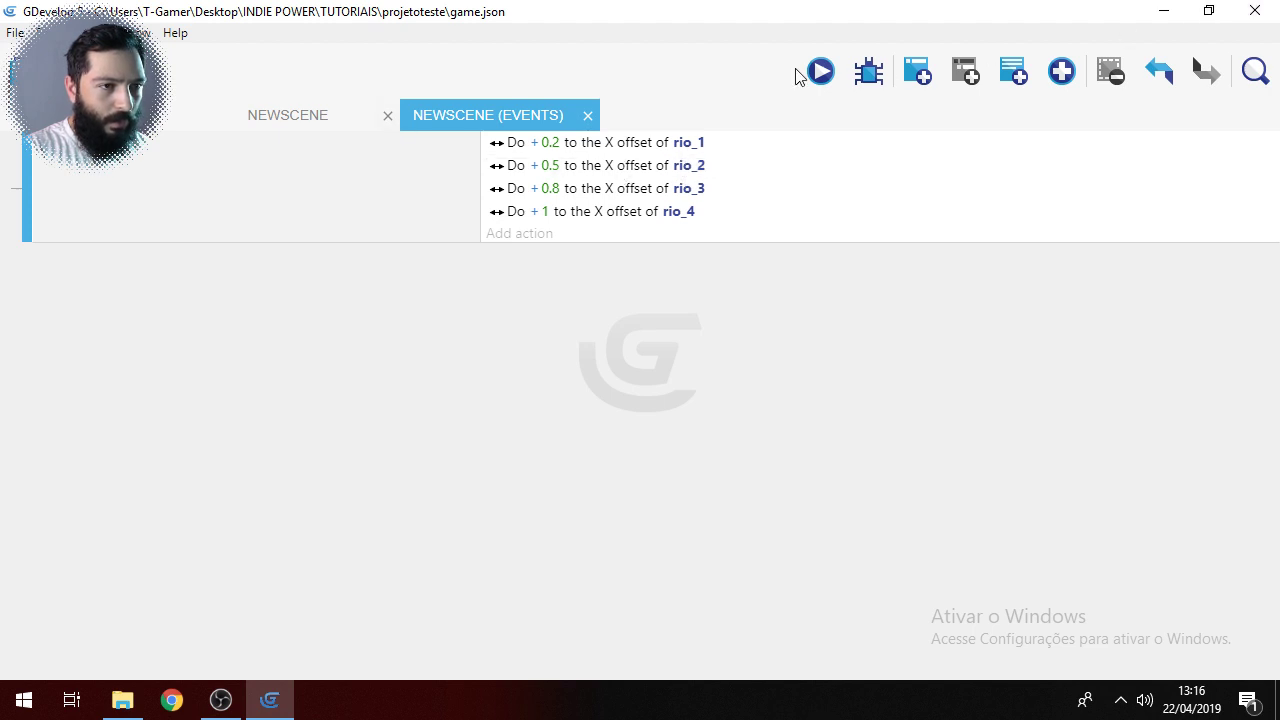
pyautogui.click(819, 78)
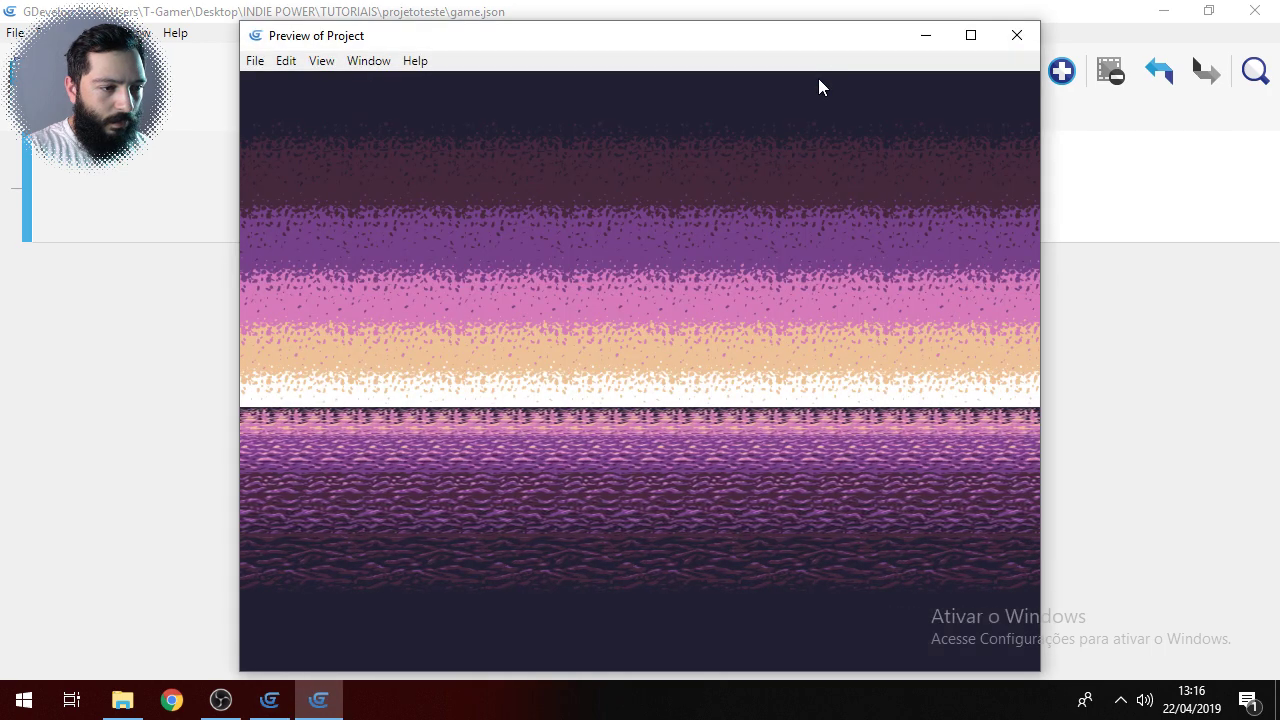
pyautogui.click(1008, 39)
# Step: Set the rio_4 X offset action to add 1.2, apply it, and preview the four river strips moving
pyautogui.doubleClick(734, 218)
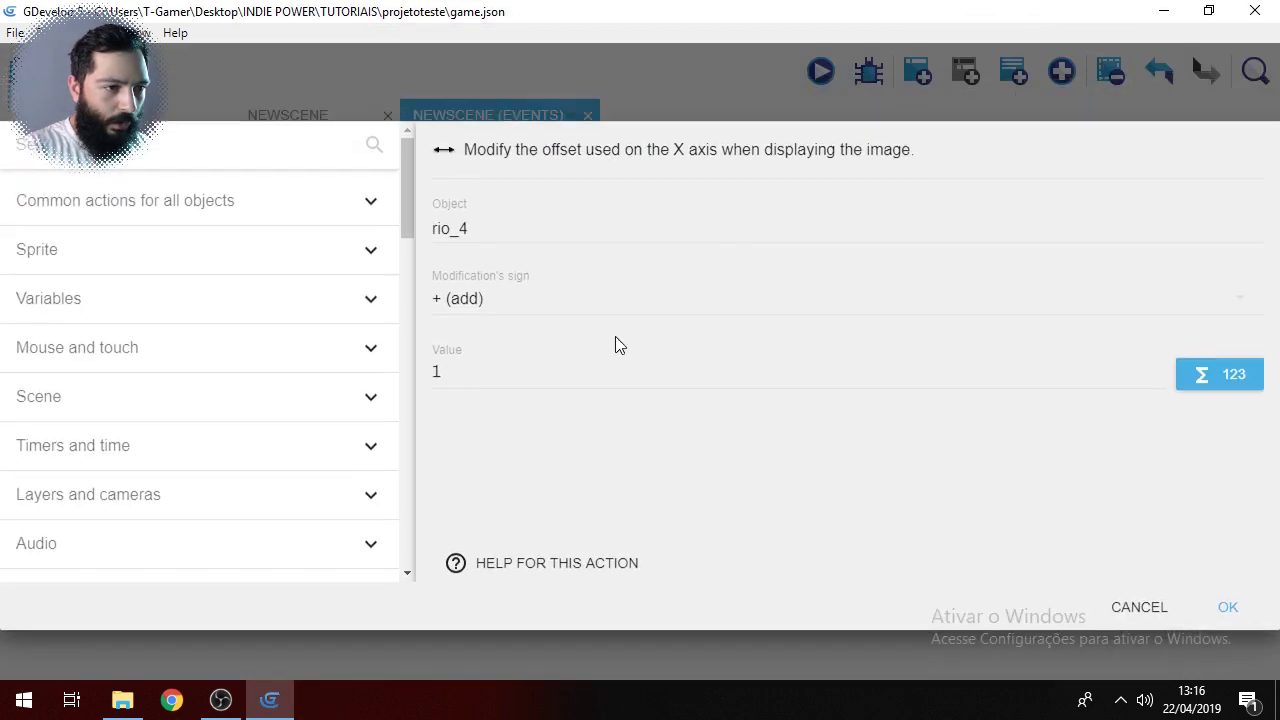
pyautogui.click(497, 380)
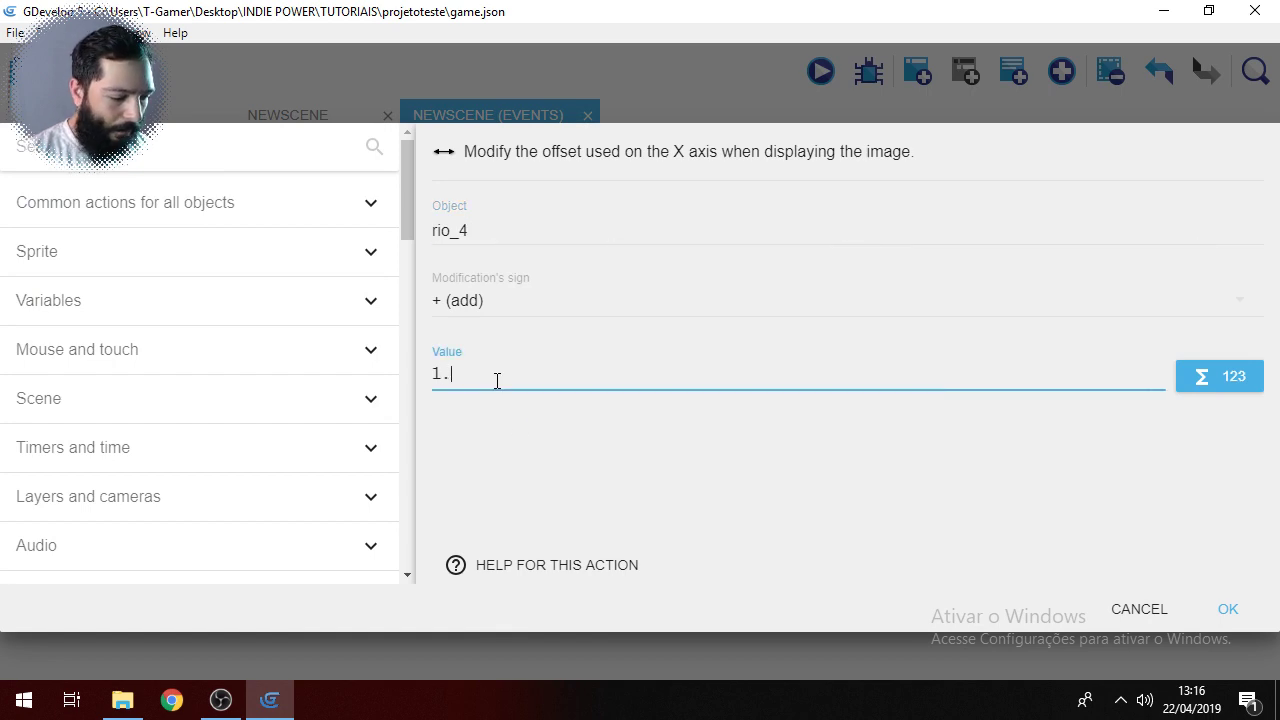
pyautogui.click(1226, 612)
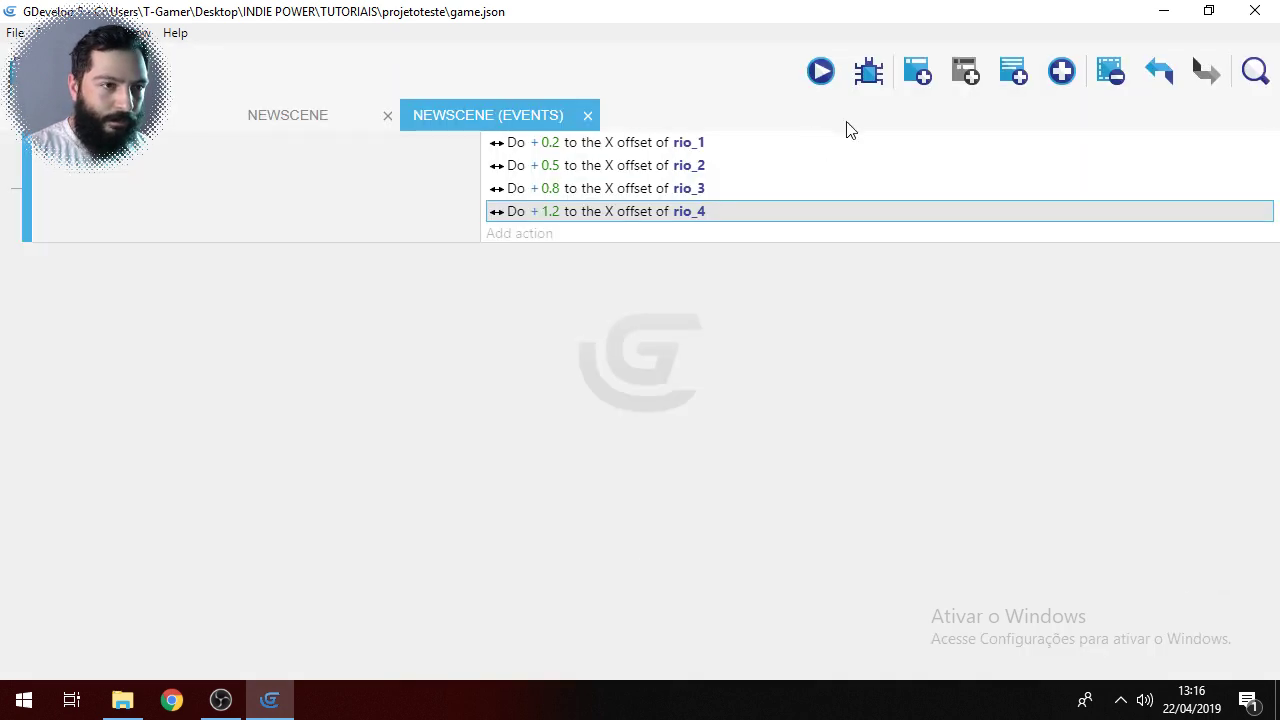
pyautogui.click(820, 72)
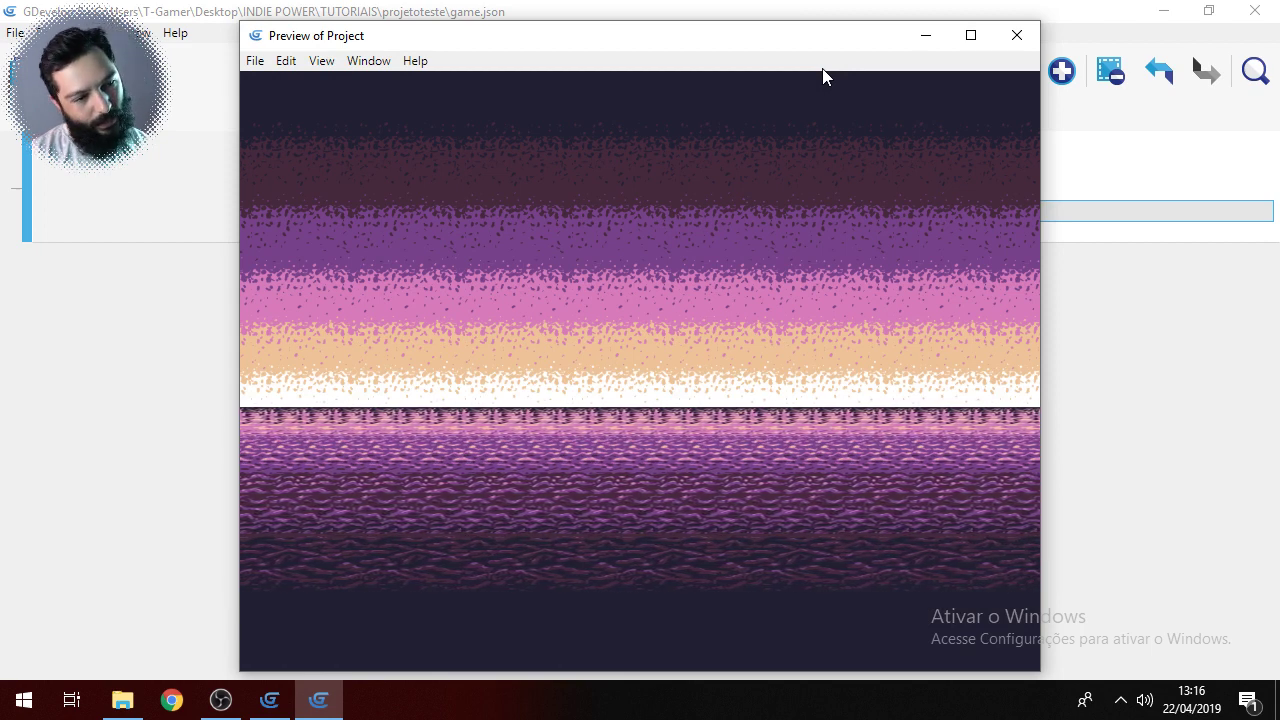
pyautogui.moveTo(814, 49); pyautogui.dragTo(814, 31)
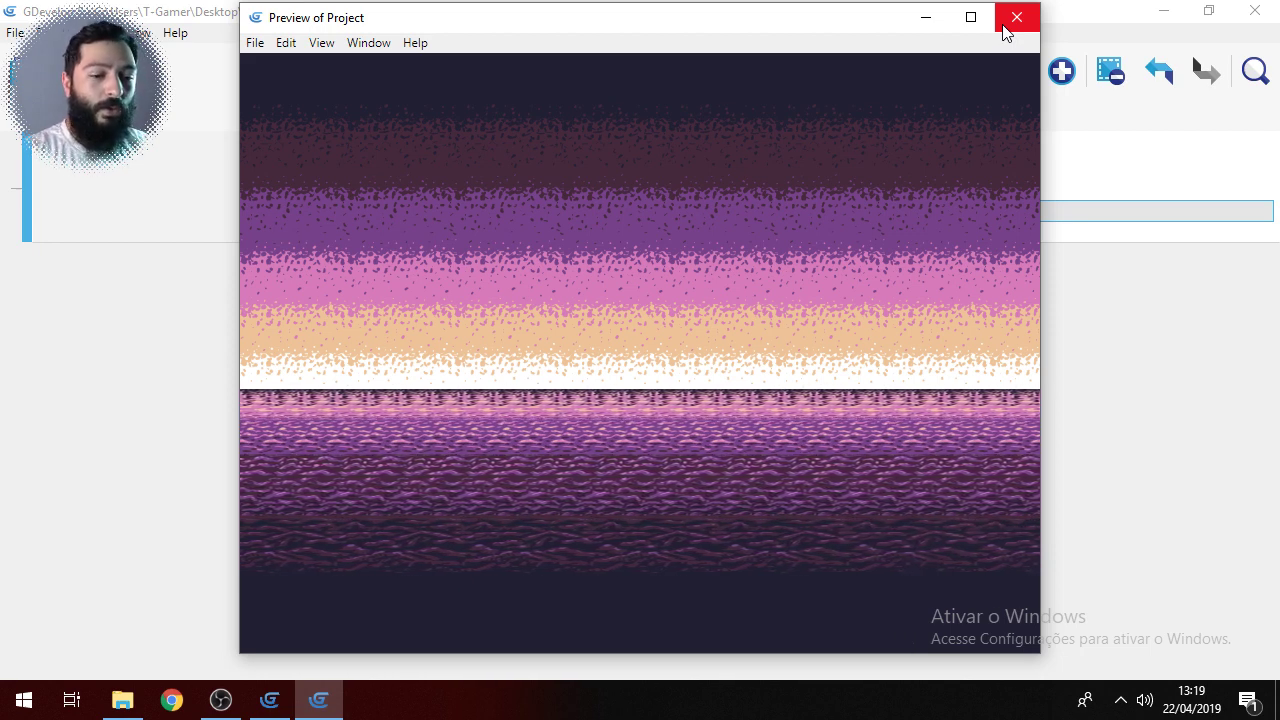
pyautogui.click(1124, 702)
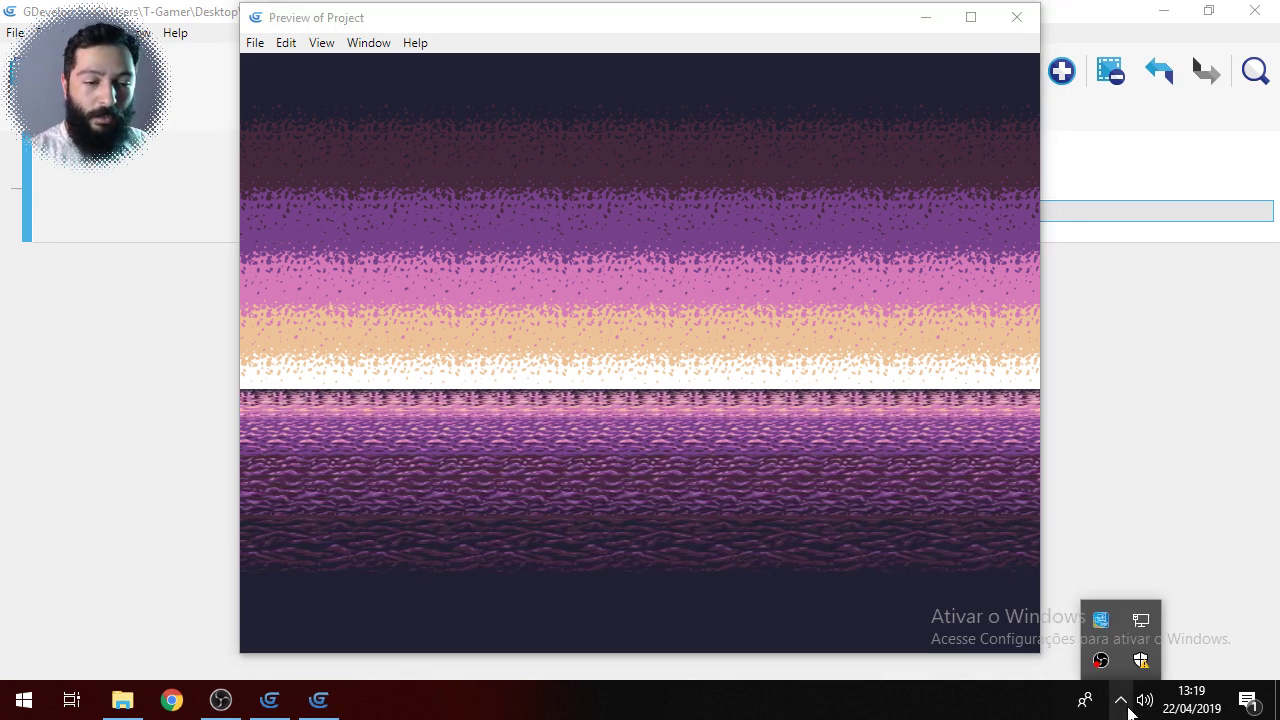